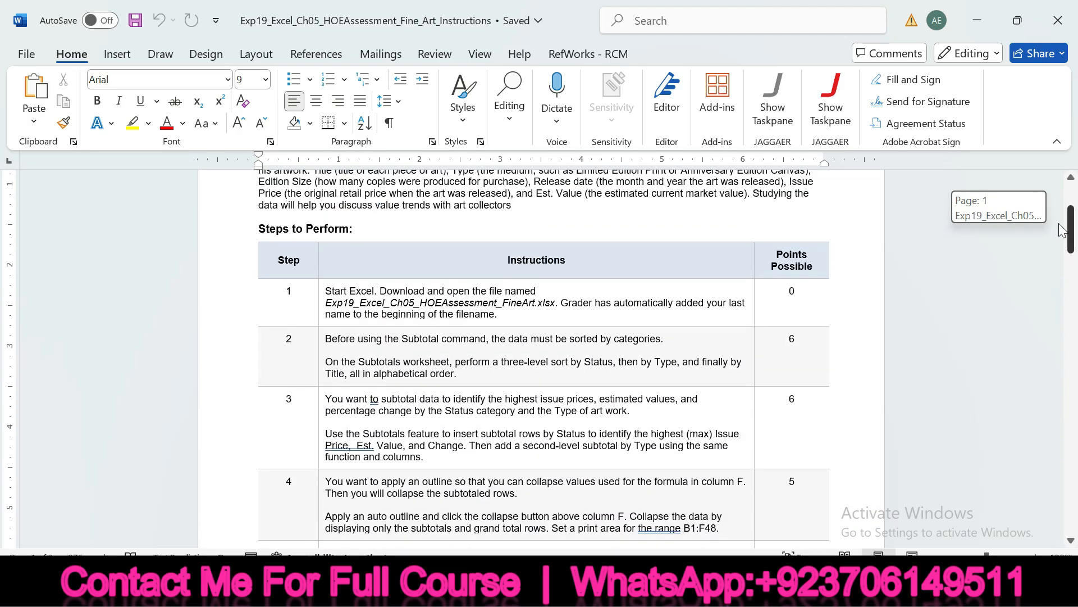
Highlight the document title Exp19_Excel_Ch05_HOEAssessment_Fine_Art in yellow.
scroll(539, 360, "up", 3)
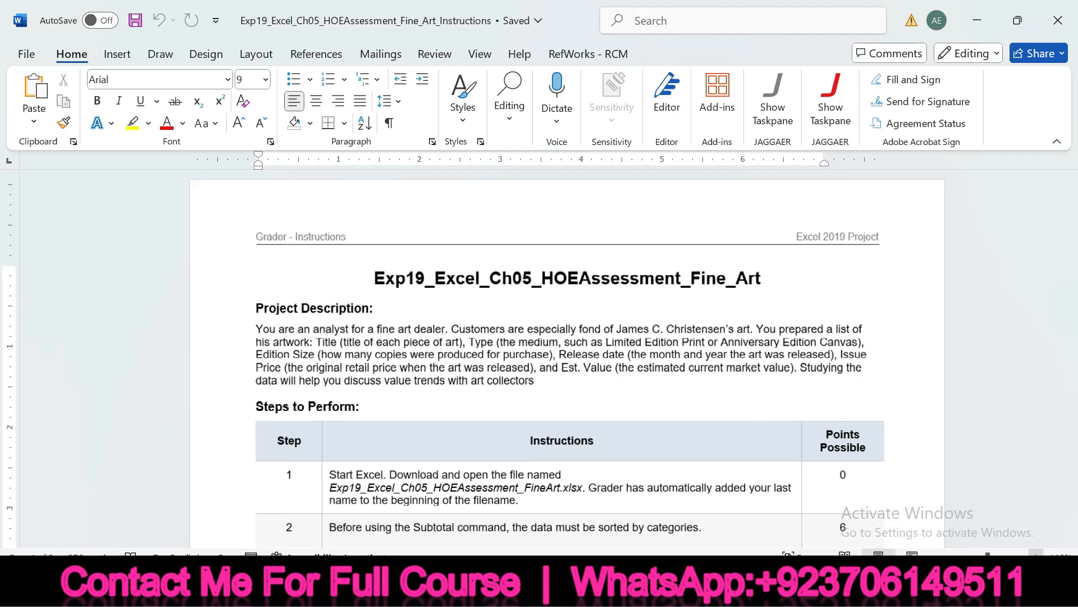
left_click_drag(305, 264, 778, 262)
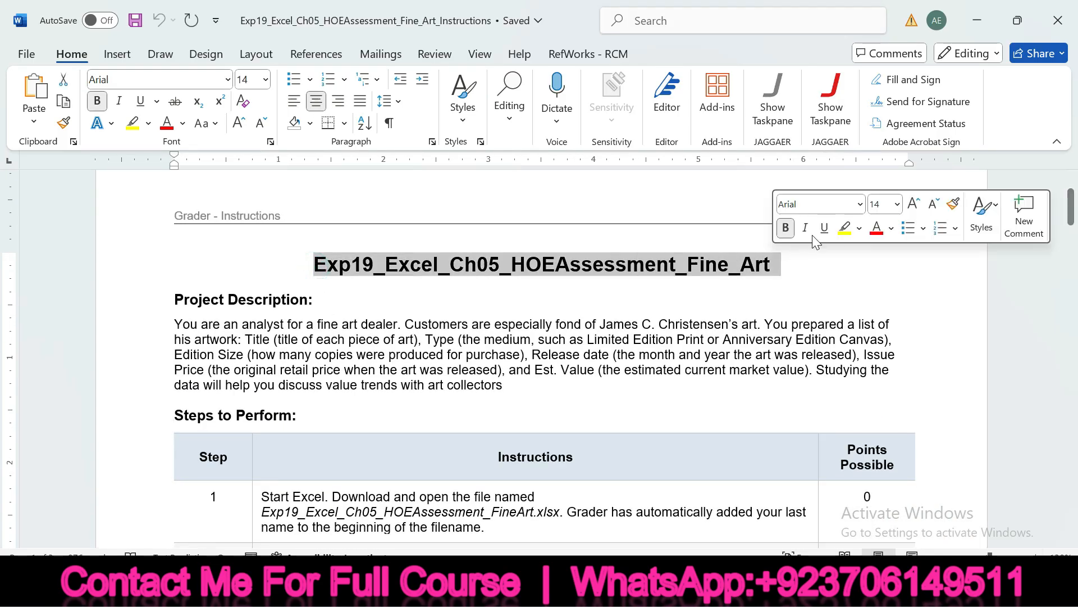
left_click(844, 230)
left_click_drag(314, 264, 781, 264)
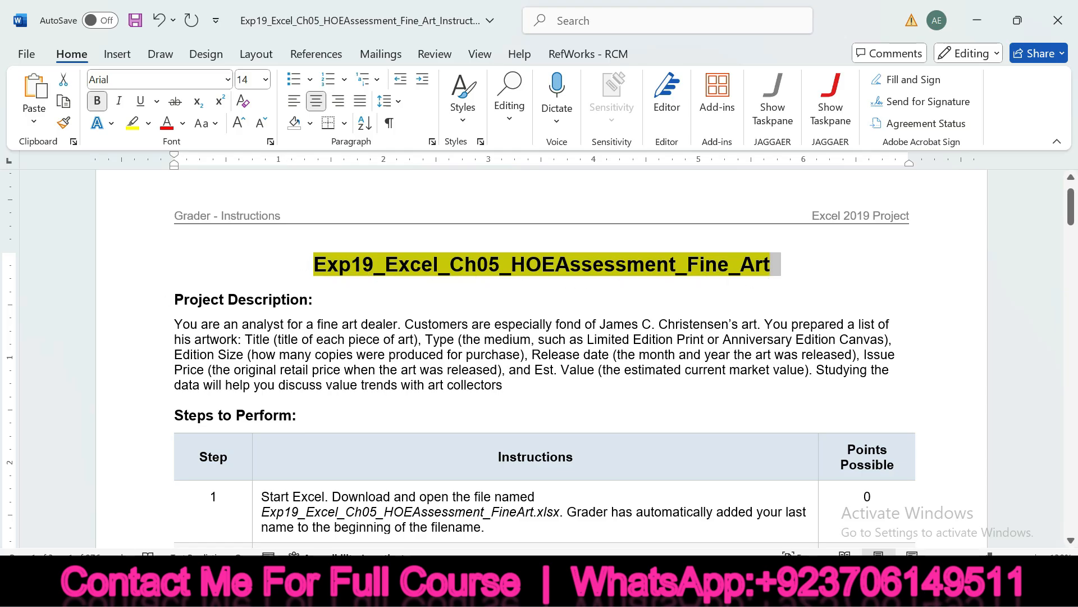
Check the Subtotals worksheet in Excel, return to the Word instructions, and highlight the Project Description heading and paragraph in yellow.
left_click(595, 588)
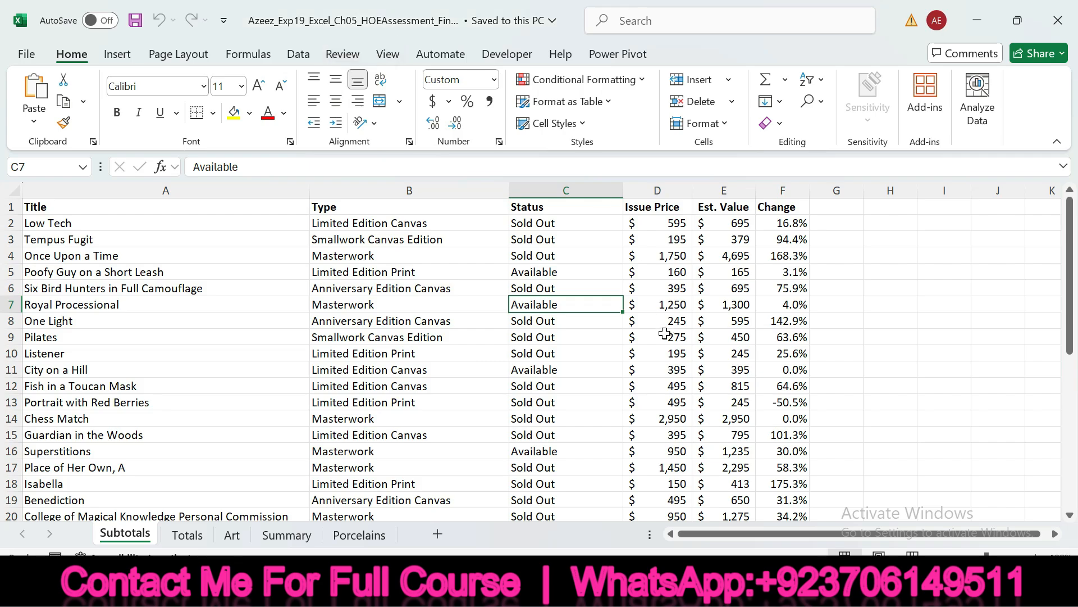
key("alt+Tab")
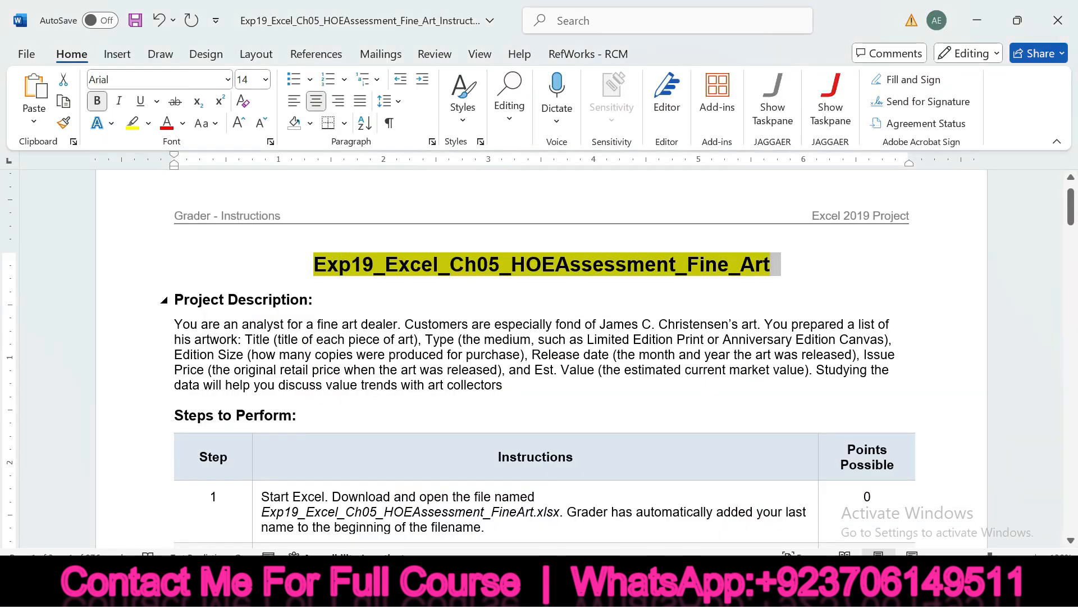
left_click_drag(174, 296, 556, 387)
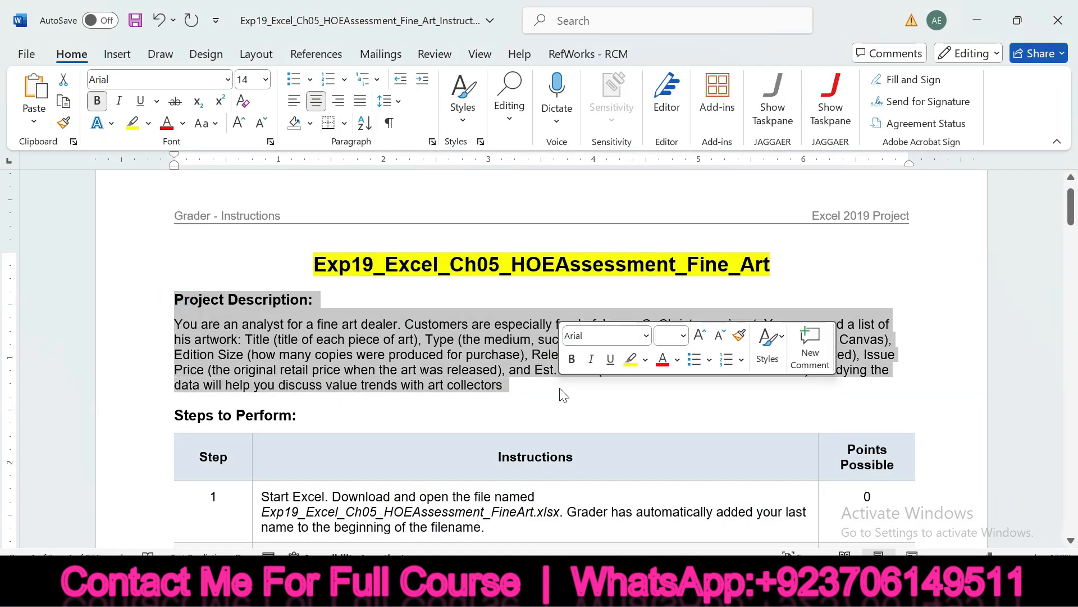
left_click(630, 359)
Read through the Project Description paragraph, marking the text progressively from its beginning to follow the artwork field explanations.
left_click_drag(174, 300, 312, 301)
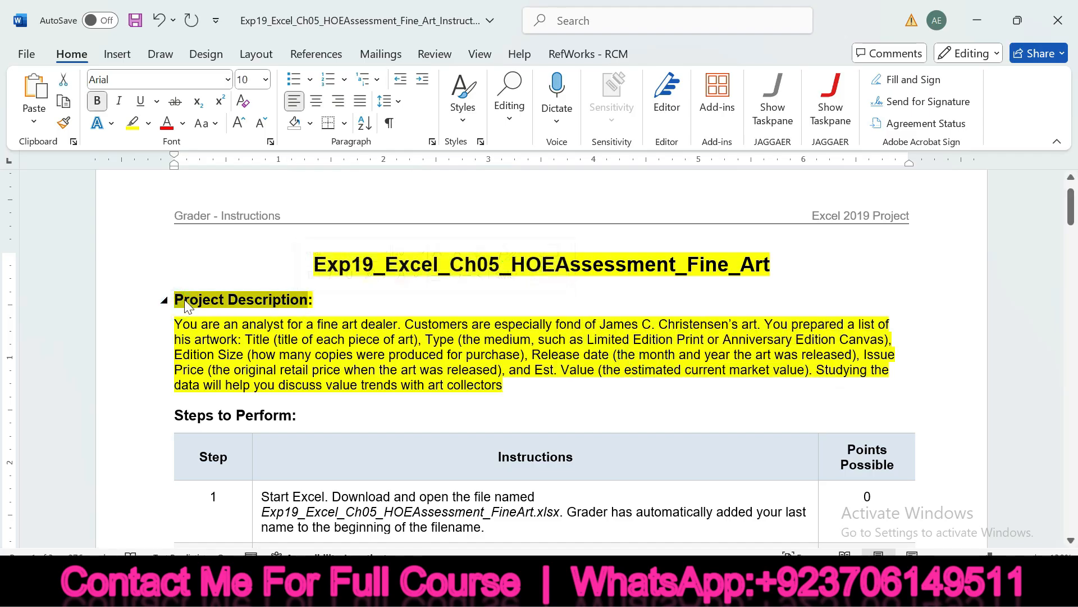
left_click(174, 324)
left_click_drag(173, 324, 413, 339)
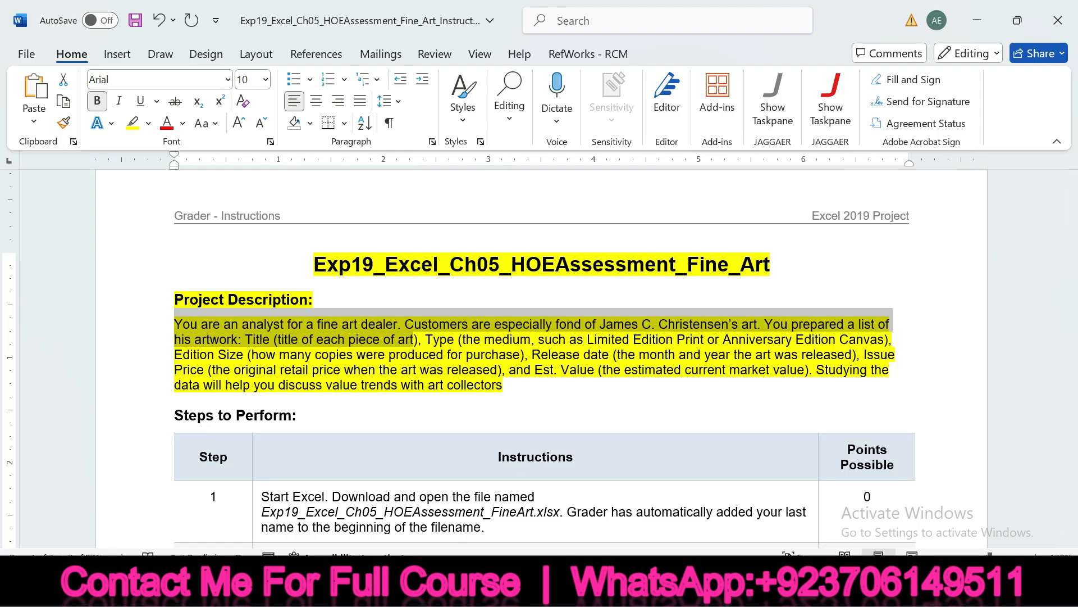
key("ctrl+shift+Right")
key("ctrl+shift+Right")
key("ctrl+shift+Right")
key("ctrl+shift+Right")
key("ctrl+shift+Right")
key("ctrl+shift+Right")
key("ctrl+shift+Right")
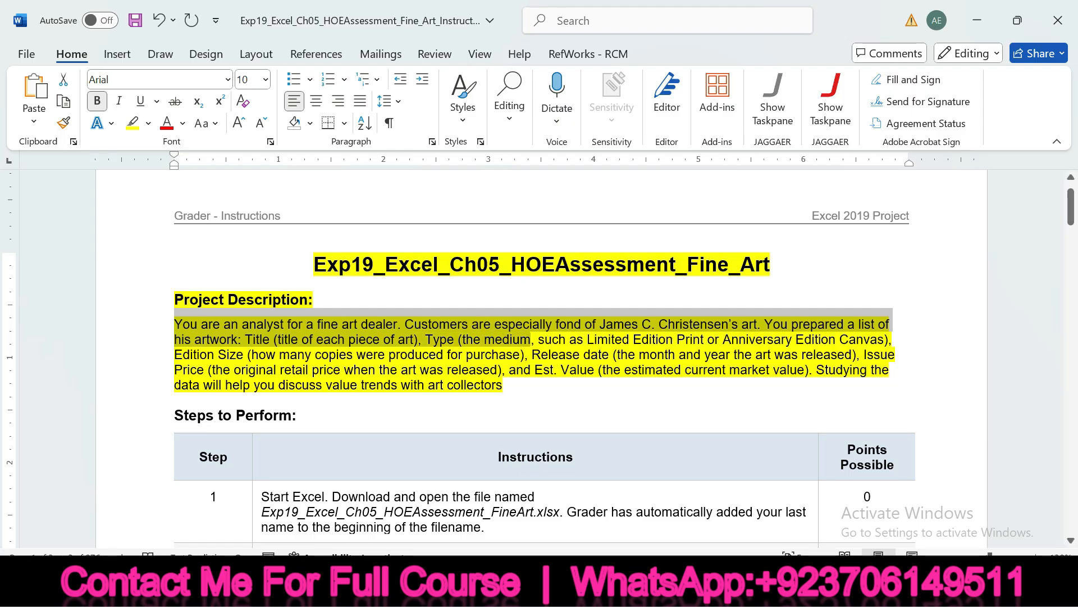
key("ctrl+shift+Right")
key("ctrl+shift+Right")
key("ctrl+shift+Right")
key("ctrl+shift+Right")
key("ctrl+shift+Right")
key("ctrl+shift+Right")
key("ctrl+shift+Right")
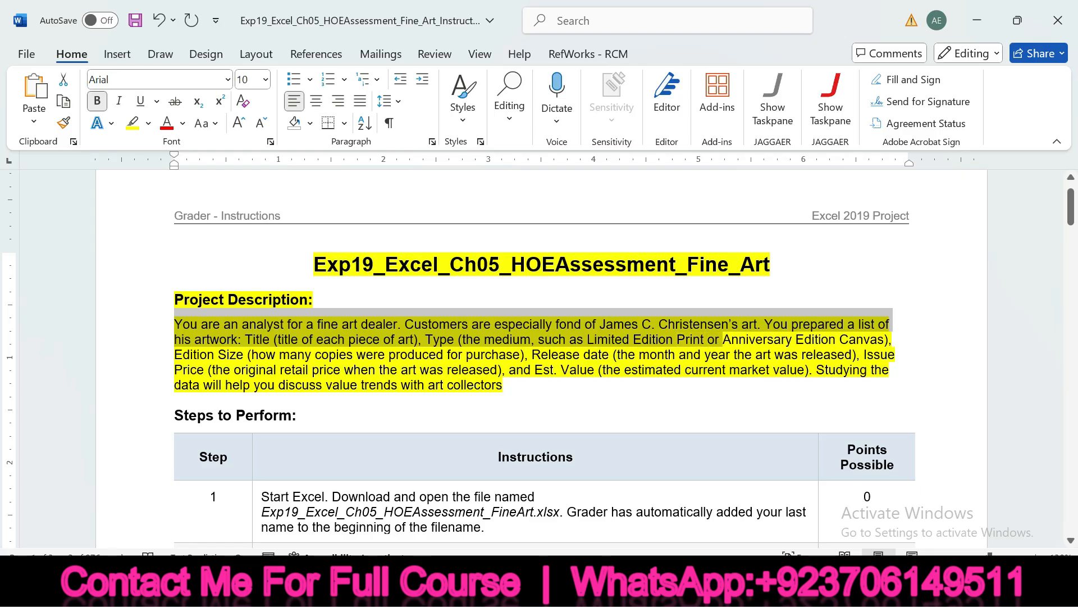
key("ctrl+shift+Right")
key("ctrl+shift+Left")
key("ctrl+shift+Left")
key("ctrl+shift+Left")
key("shift+Down")
key("shift+Up")
key("shift+Down")
key("ctrl+shift+Left")
key("ctrl+shift+Left")
key("ctrl+shift+Right")
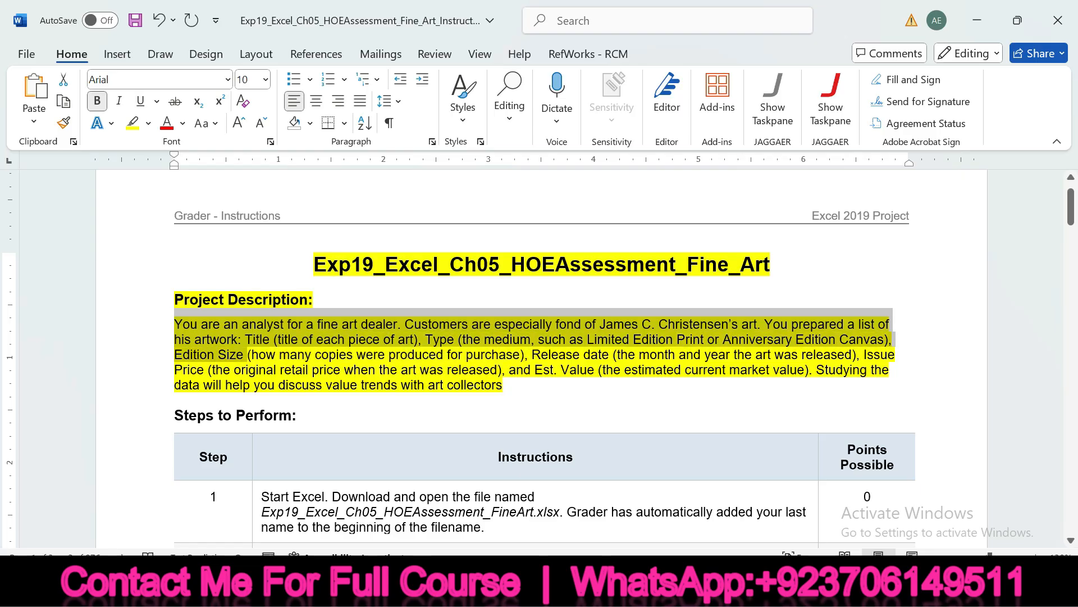
key("ctrl+shift+Right")
key("ctrl+shift+Right")
key("ctrl+shift+Right")
key("ctrl+shift+Right")
key("ctrl+shift+Right")
key("ctrl+shift+Right")
key("ctrl+shift+Right")
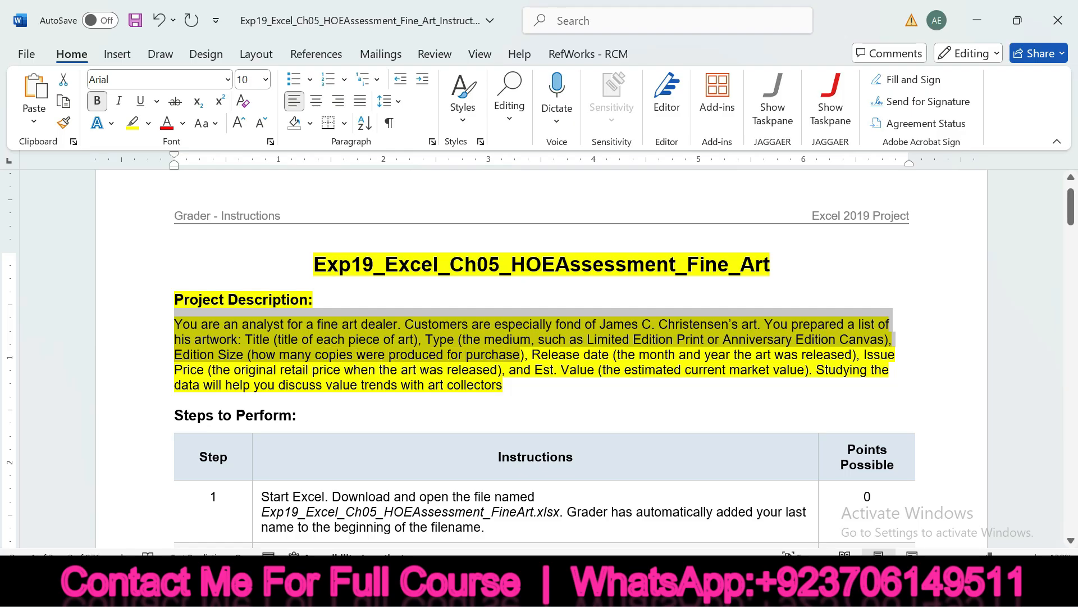
key("ctrl+shift+Right")
key("ctrl+shift+Right")
key("ctrl+shift+Right")
key("ctrl+shift+Right")
key("ctrl+shift+Right")
key("ctrl+shift+Right")
key("ctrl+shift+Right")
key("ctrl+shift+Right")
key("ctrl+shift+Right")
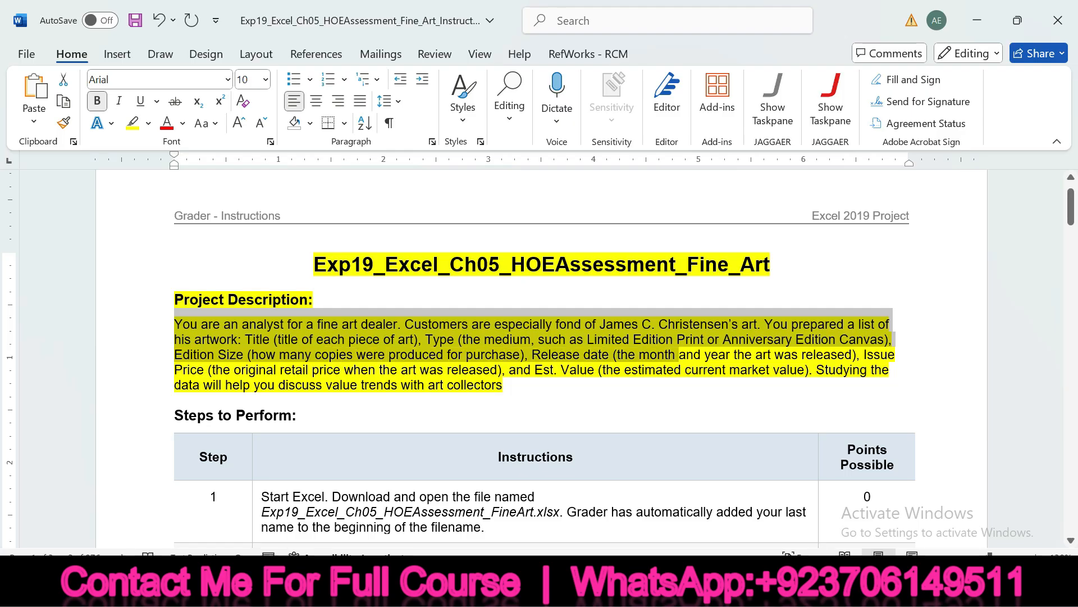
key("ctrl+shift+Right")
key("ctrl+shift+Right")
key("ctrl+shift+Right")
key("ctrl+shift+Right")
key("ctrl+shift+Left")
key("ctrl+shift+Left")
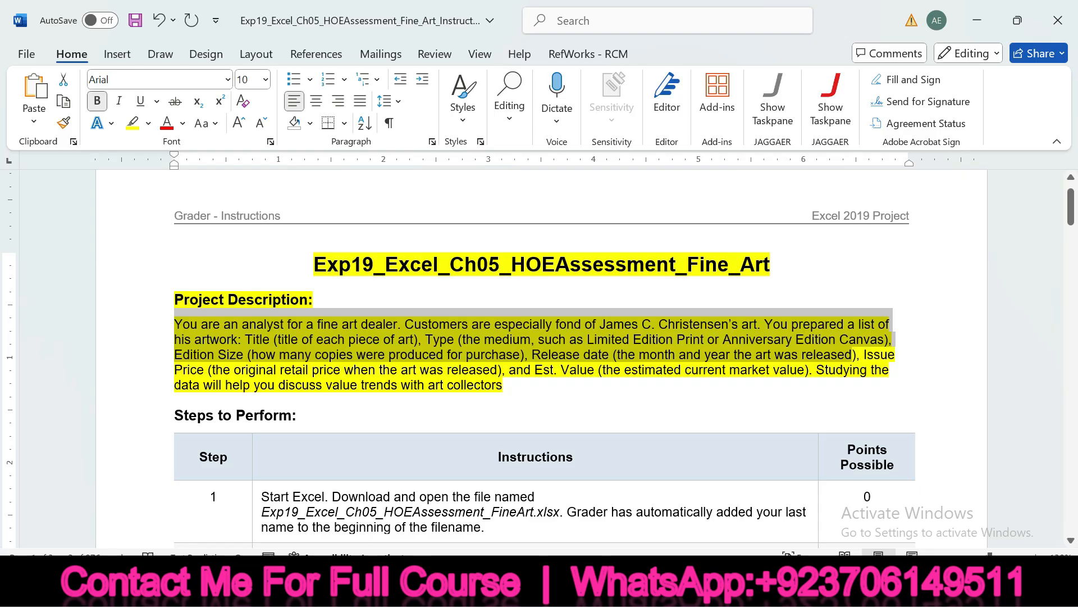
key("ctrl+shift+Left")
key("ctrl+shift+Left")
key("ctrl+shift+Left")
key("ctrl+shift+Left")
key("ctrl+shift+Left")
key("ctrl+shift+Left")
key("ctrl+shift+Left")
key("ctrl+shift+Left")
key("ctrl+shift+Left")
key("ctrl+shift+Left")
key("ctrl+shift+Left")
key("shift+Up")
key("shift+Down")
key("shift+Down")
key("ctrl+shift+Left")
key("ctrl+shift+Left")
key("ctrl+shift+Left")
key("ctrl+shift+Right")
key("ctrl+shift+Right")
key("ctrl+shift+Right")
key("ctrl+shift+Right")
key("ctrl+shift+Right")
key("ctrl+shift+Right")
key("ctrl+shift+Right")
key("ctrl+shift+Right")
key("ctrl+shift+Right")
key("ctrl+shift+Right")
key("ctrl+shift+Right")
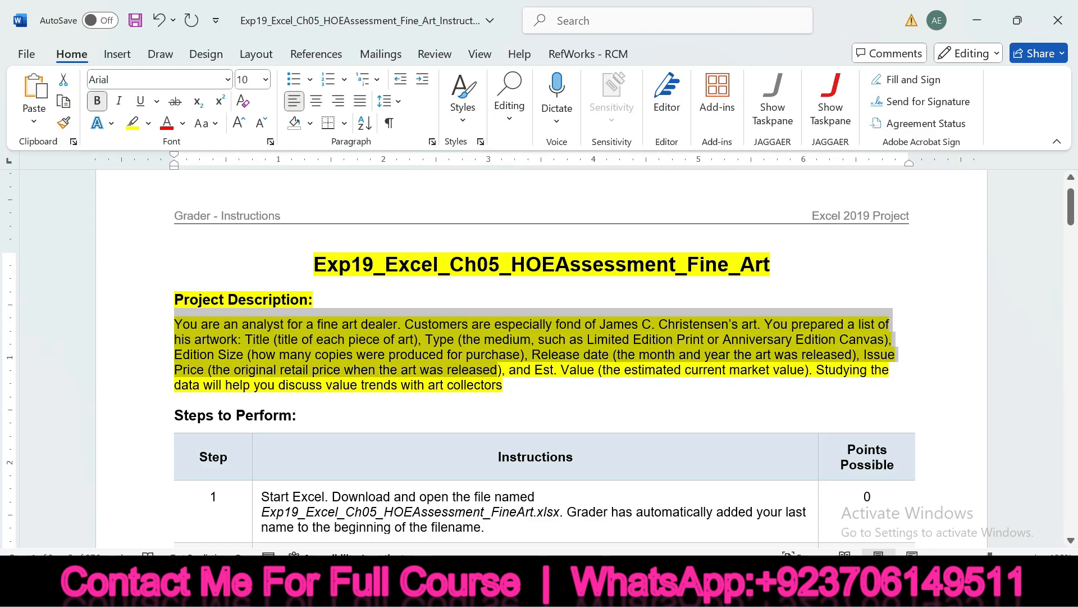
key("shift+Right")
key("shift+Right")
key("shift+Right")
key("shift+Right")
key("shift+Right")
key("shift+Right")
key("shift+Right")
key("shift+Right")
key("shift+Right")
key("shift+Right")
key("shift+Right")
key("shift+Right")
key("shift+Right")
key("shift+Right")
key("shift+Right")
key("shift+Right")
key("shift+Right")
key("shift+Right")
key("shift+Right")
key("shift+Right")
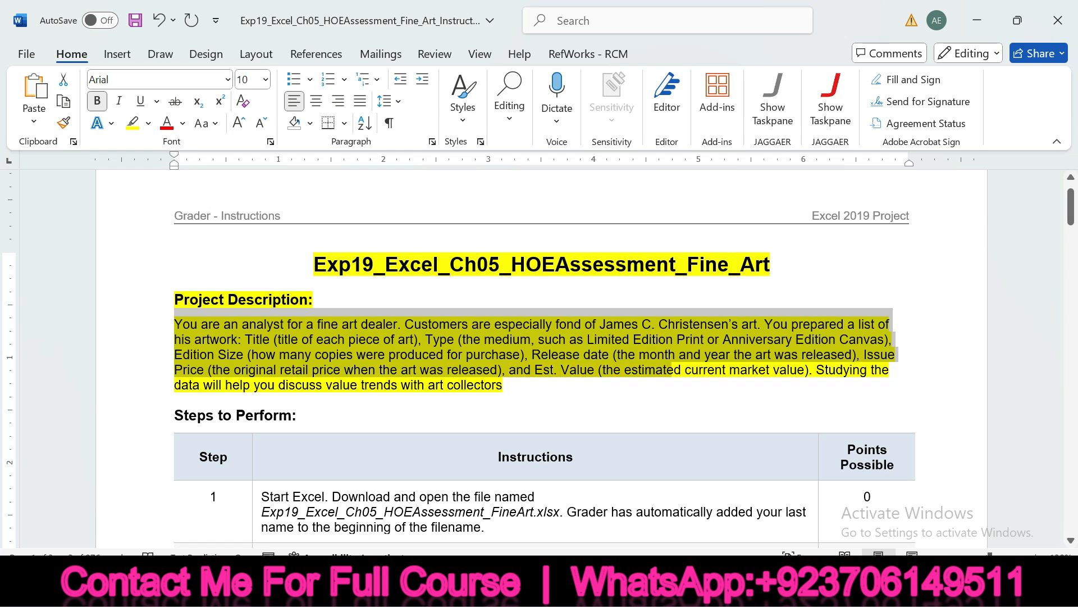
key("shift+Right")
key("shift+Right")
key("shift+Right")
key("shift+Right")
key("shift+Right")
key("shift+Right")
key("shift+Right")
key("shift+Right")
key("shift+Right")
key("shift+Right")
key("shift+Right")
key("shift+Right")
key("shift+Right")
key("shift+Right")
key("shift+Right")
key("shift+Right")
key("shift+Right")
key("shift+Right")
key("shift+Right")
key("shift+Right")
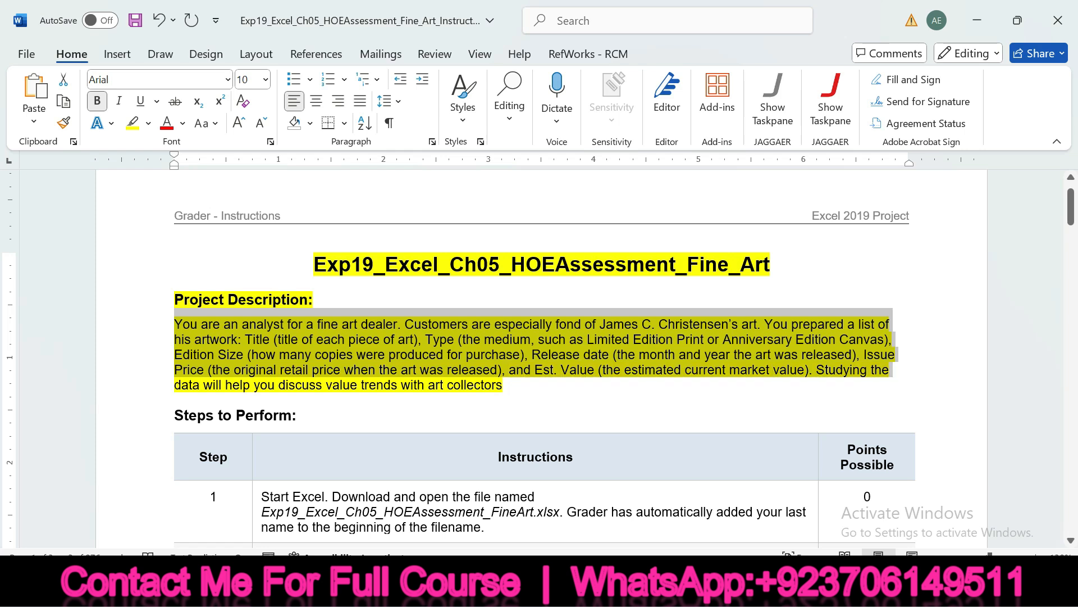
Read through the rest of the Project Description paragraph, marking the text progressively to its closing words about value trends with art collectors.
key("shift+Left")
key("shift+Left")
key("shift+Left")
key("shift+Left")
key("shift+Up")
key("ctrl+shift+Left")
key("ctrl+shift+Left")
key("ctrl+shift+Left")
key("ctrl+shift+Left")
key("ctrl+shift+Right")
key("ctrl+shift+Right")
key("ctrl+shift+Right")
key("ctrl+shift+Right")
key("ctrl+shift+Right")
key("ctrl+shift+Right")
key("ctrl+shift+Right")
key("ctrl+shift+Right")
key("ctrl+shift+Right")
key("ctrl+shift+Right")
key("ctrl+shift+Right")
key("ctrl+shift+Right")
key("ctrl+shift+Right")
key("ctrl+shift+Right")
key("ctrl+shift+Right")
key("ctrl+shift+Right")
key("ctrl+shift+Right")
key("ctrl+shift+Right")
key("ctrl+shift+Right")
key("ctrl+shift+Right")
key("ctrl+shift+Left")
key("ctrl+shift+Right")
key("ctrl+shift+Right")
key("ctrl+shift+Right")
key("ctrl+shift+Right")
key("ctrl+shift+Right")
key("ctrl+shift+Right")
key("ctrl+shift+Right")
key("ctrl+shift+Right")
key("ctrl+shift+Right")
key("ctrl+shift+Right")
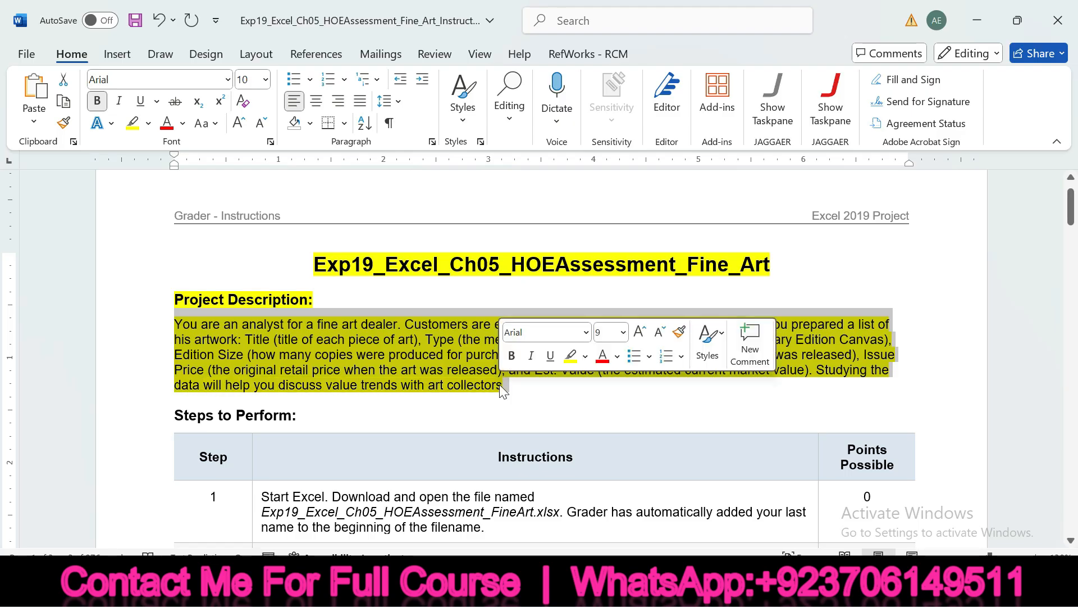
Highlight the step 1 instructions in yellow and read through them, marking the text from start to end.
left_click_drag(1076, 230, 1076, 240)
left_click(251, 263)
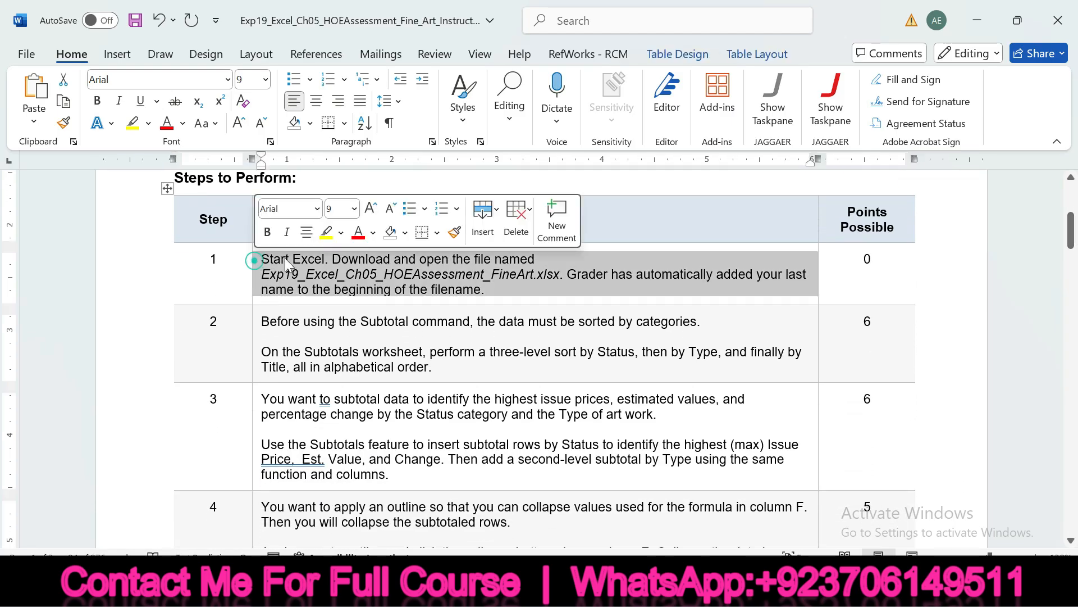
left_click(323, 240)
key("Right")
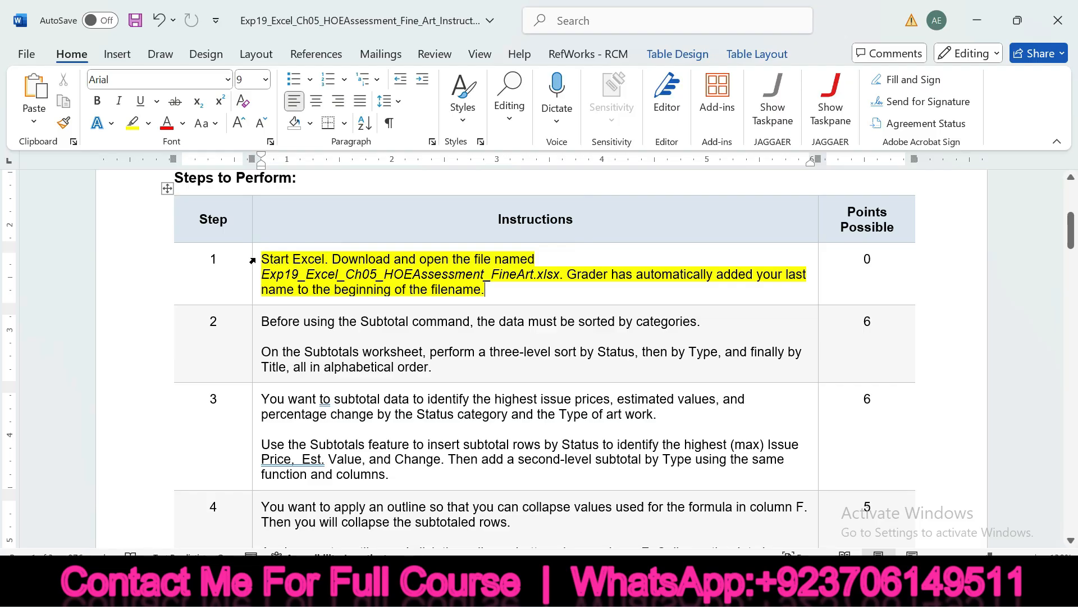
left_click_drag(262, 259, 486, 289)
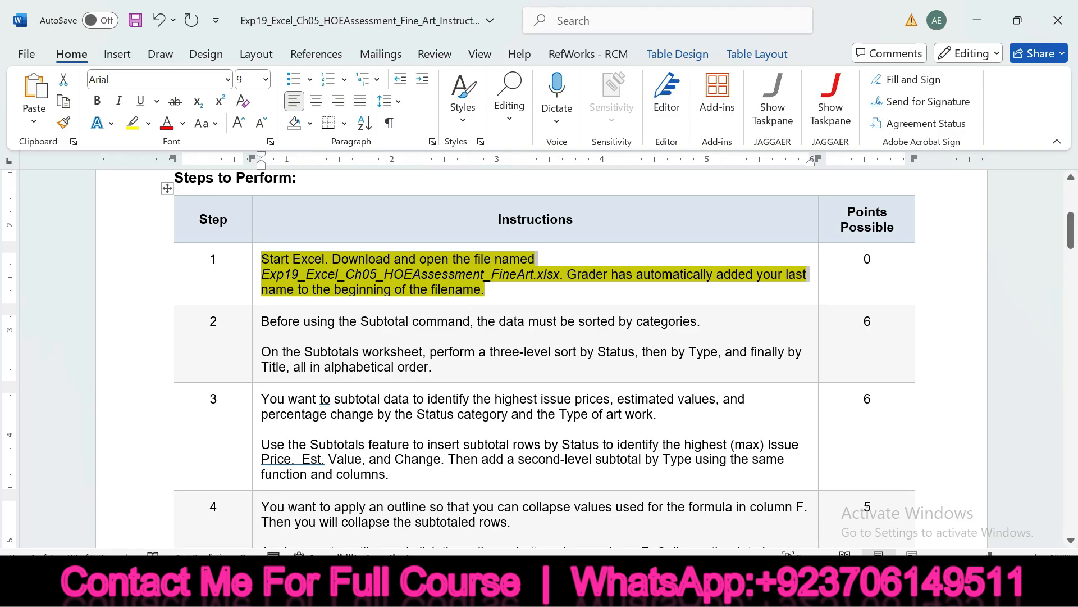
Check the open workbook in Excel, then return to the Word instructions and undo the step 1 highlight.
key("alt+Tab")
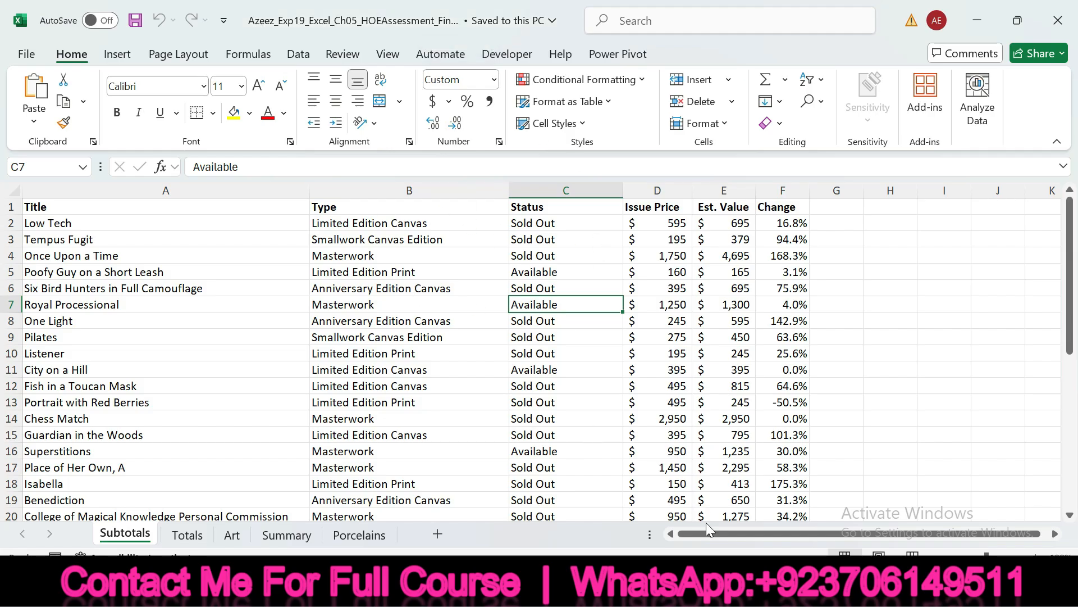
key("alt+Tab")
key("ctrl+z")
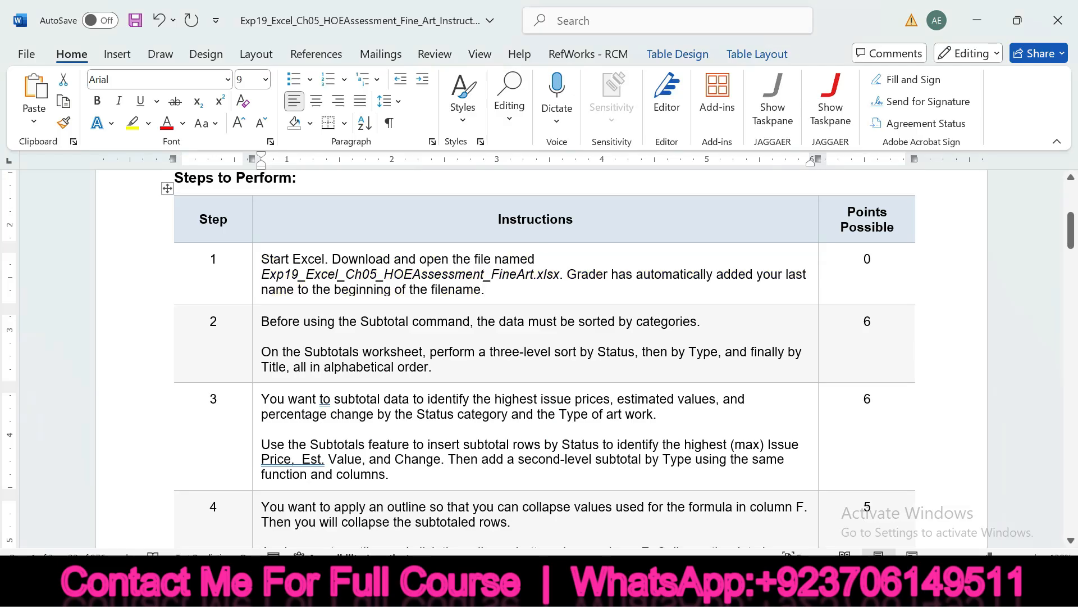
Highlight the step 2 instructions about sorting the data in yellow.
left_click(255, 345)
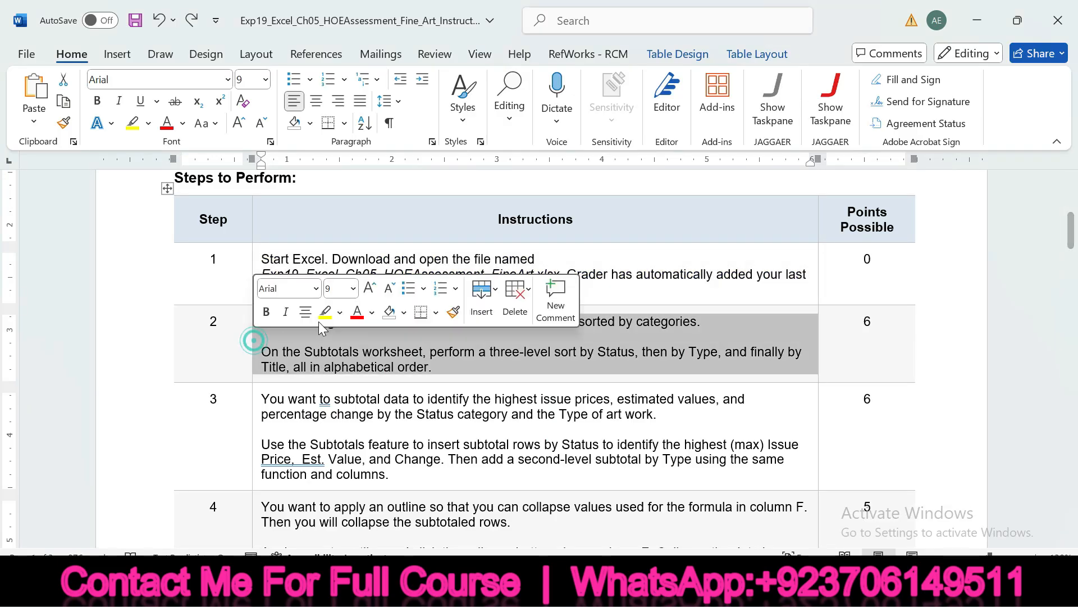
left_click(318, 319)
left_click(325, 314)
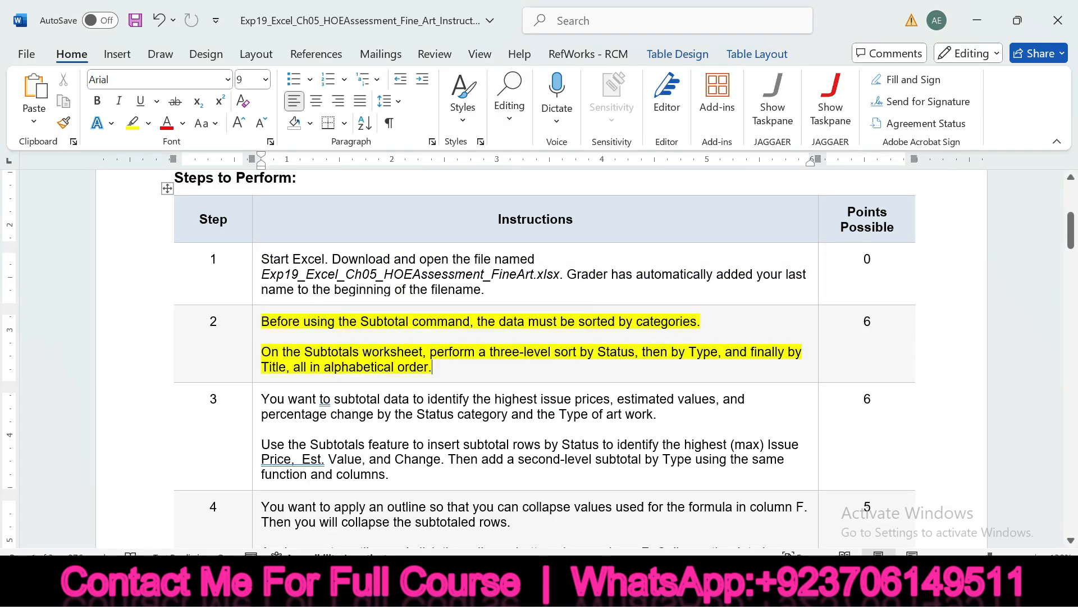
left_click_drag(1071, 230, 1071, 240)
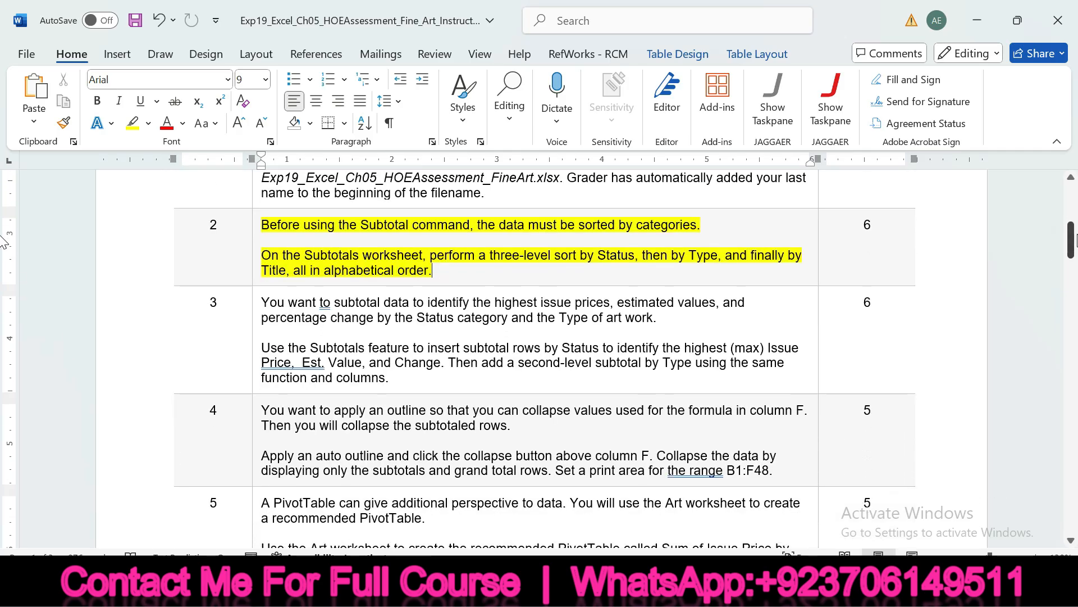
Read the step 2 sort requirements, marking each phrase, and check the Subtotals worksheet in Excel.
left_click_drag(270, 225, 680, 225)
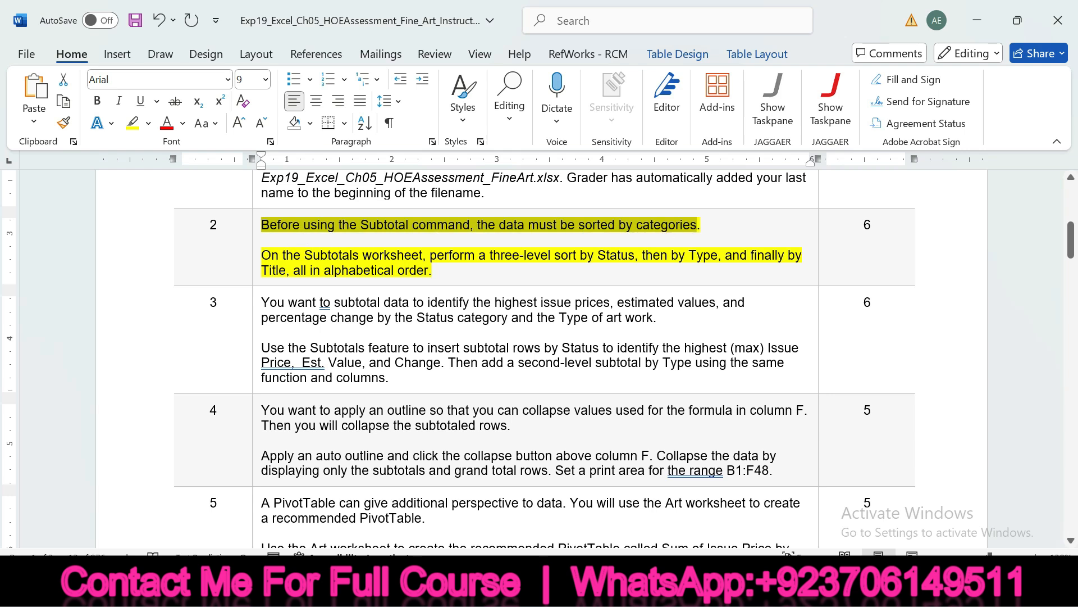
left_click_drag(263, 256, 366, 258)
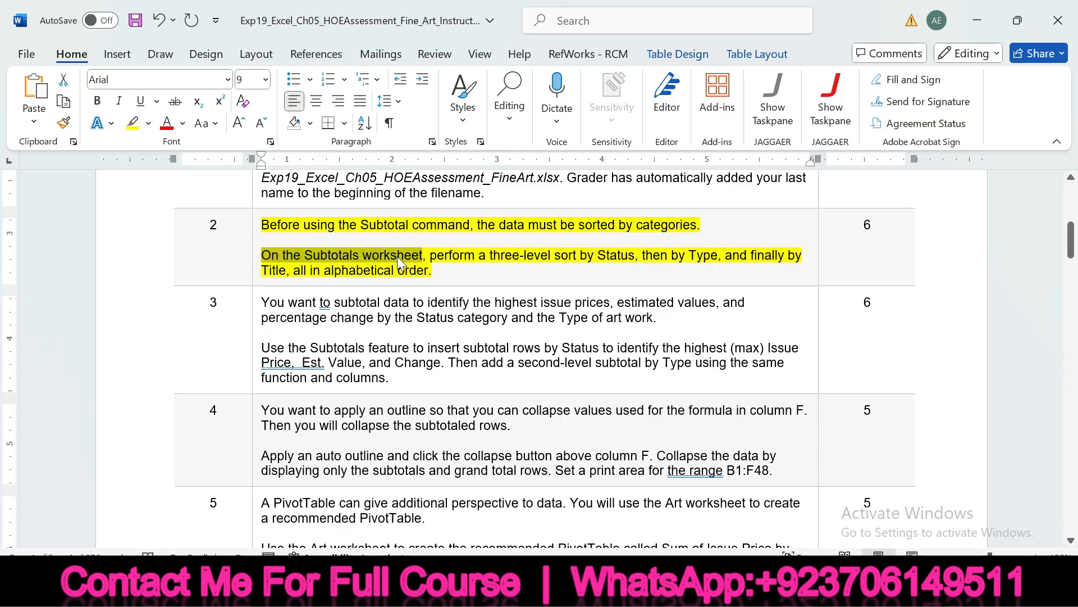
key("alt+Tab")
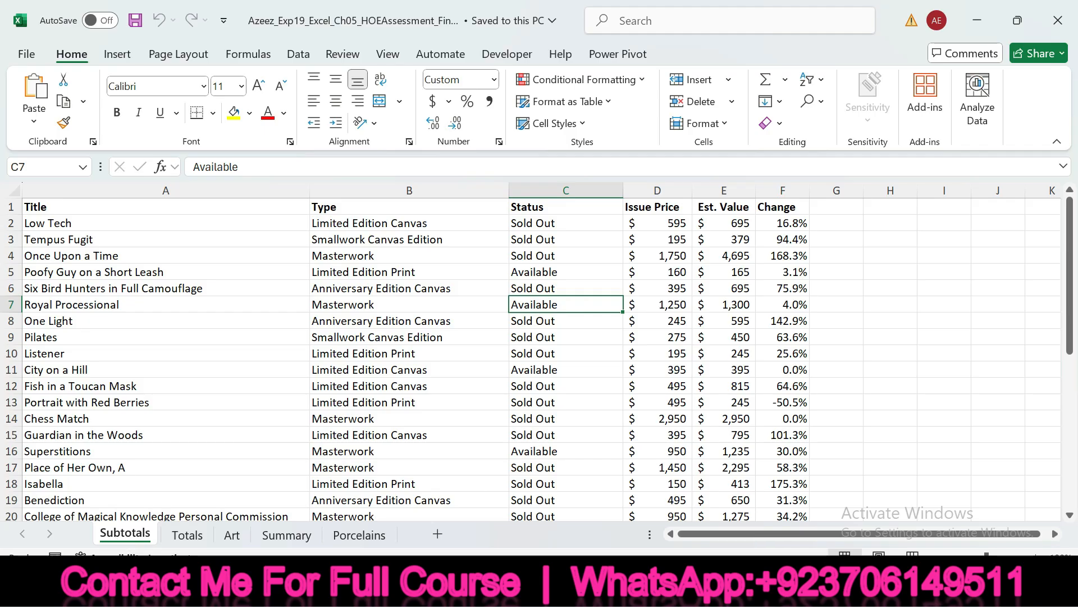
key("alt+Tab")
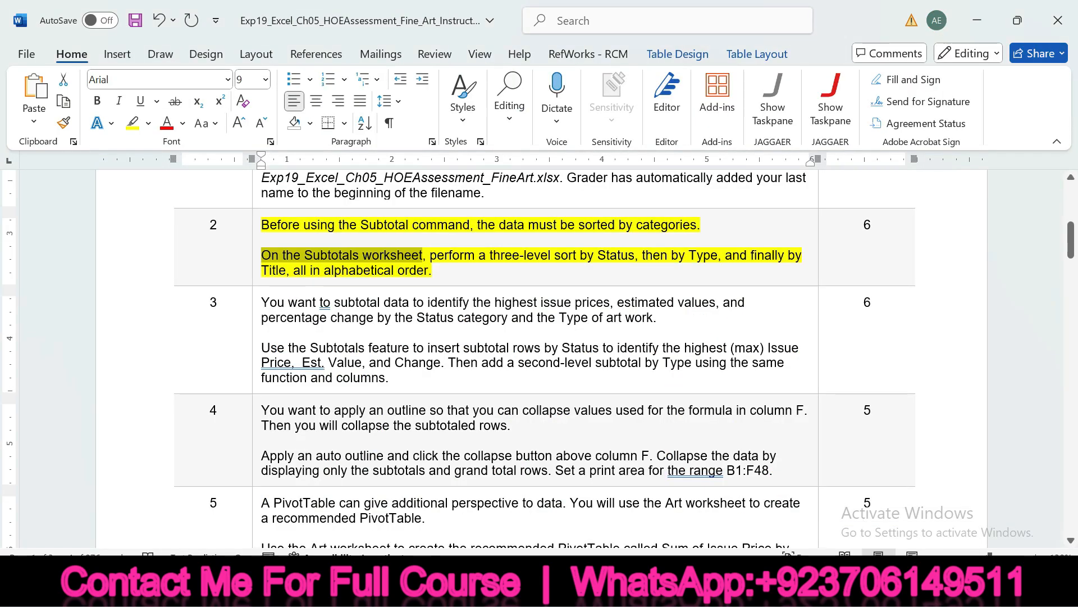
mouse_move(430, 256)
left_mouse_down()
mouse_move(804, 256)
mouse_move(494, 256)
mouse_move(284, 271)
mouse_move(432, 270)
left_mouse_up()
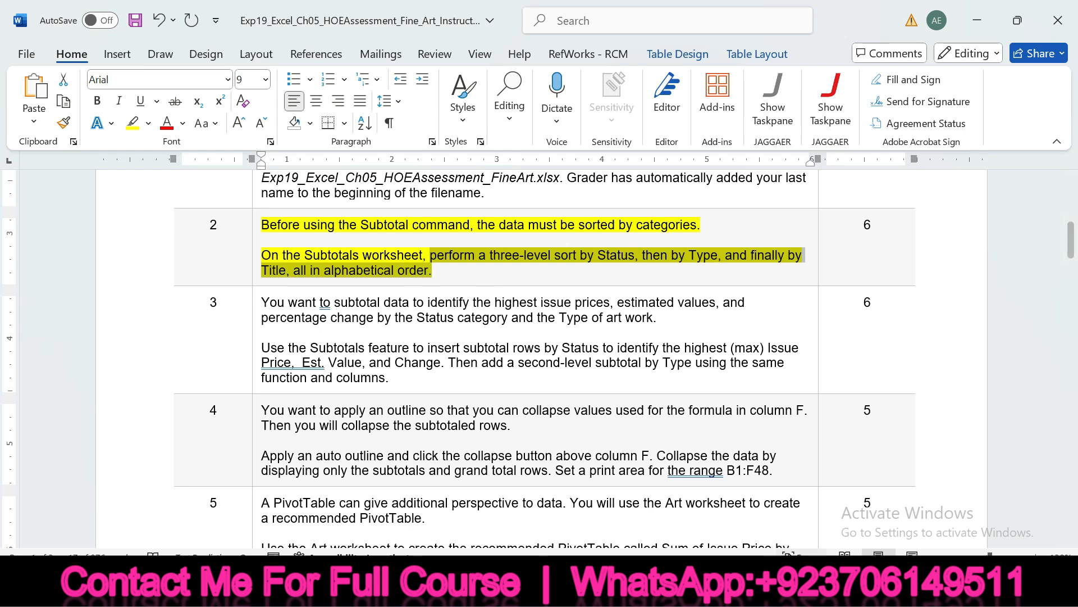
Switch to Excel and start a custom sort of the Subtotals worksheet data with Status as the first level.
left_click(781, 495)
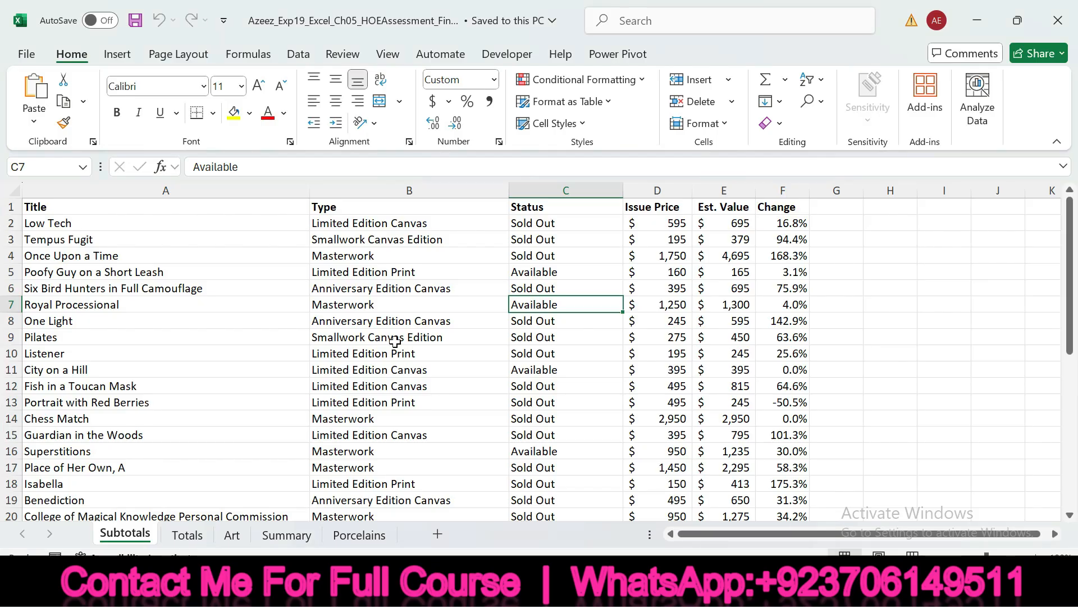
left_click(821, 83)
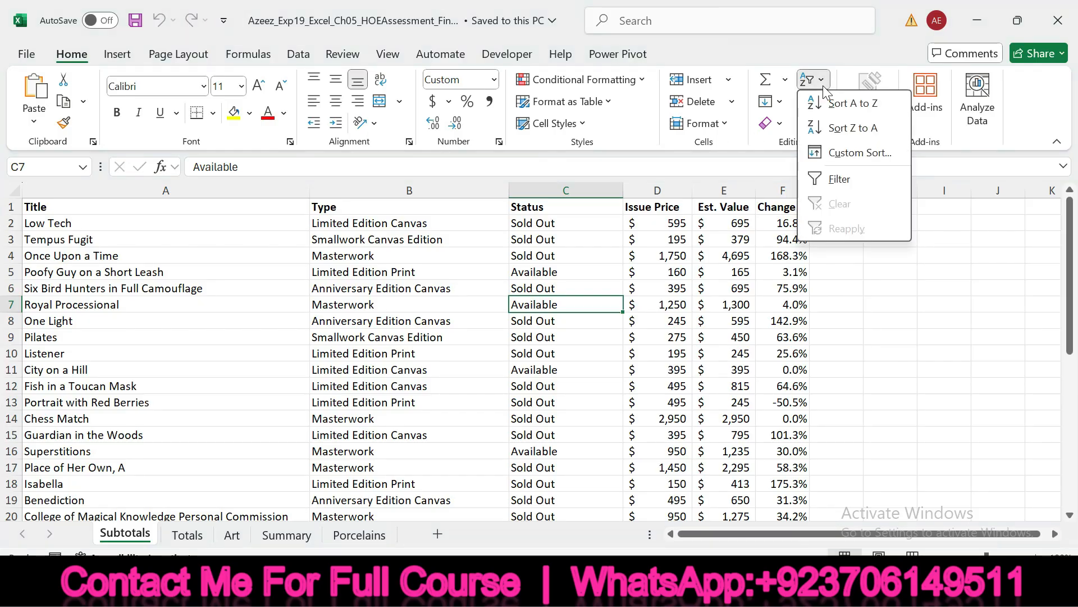
left_click(847, 152)
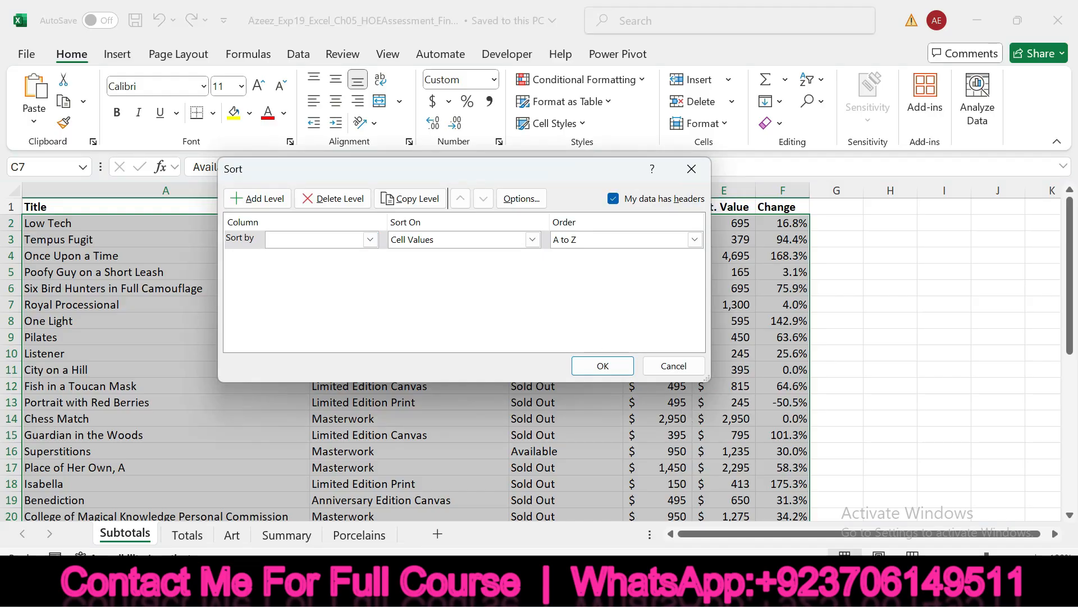
key("alt+Tab")
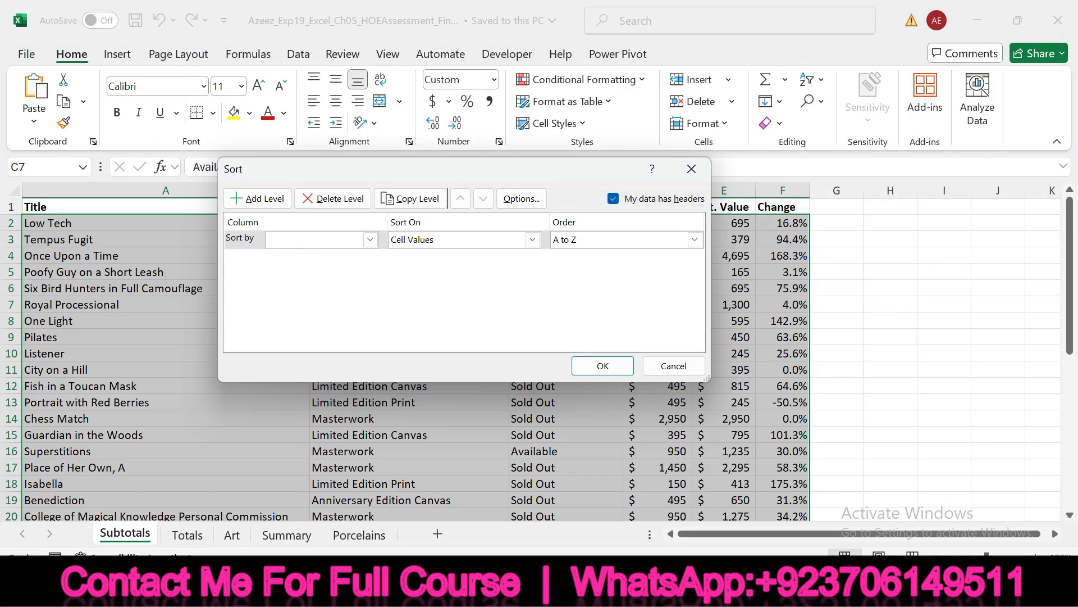
key("alt+Tab")
left_click(371, 239)
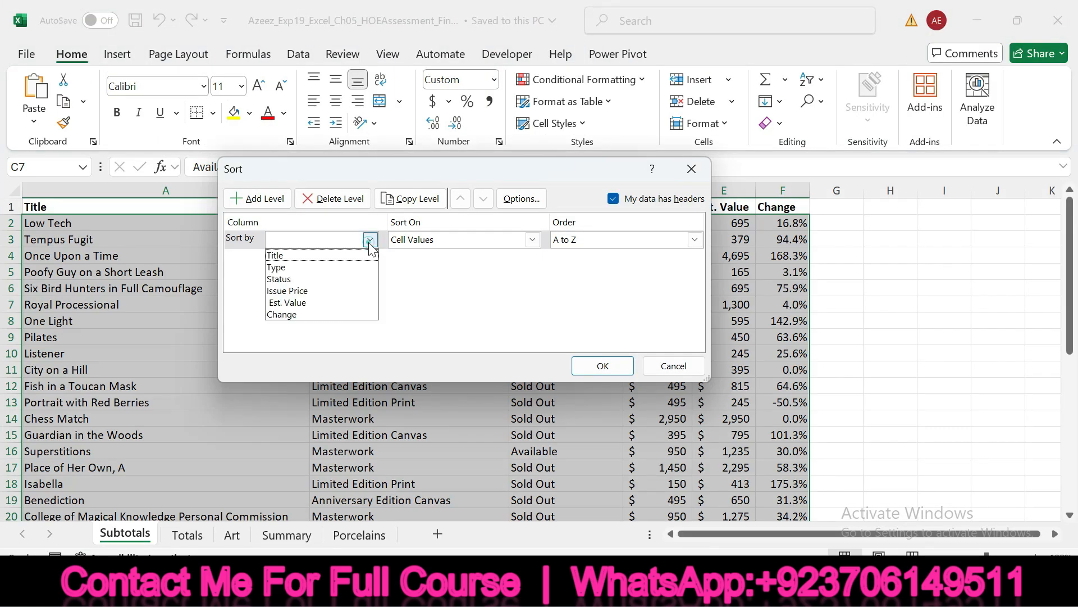
left_click(359, 279)
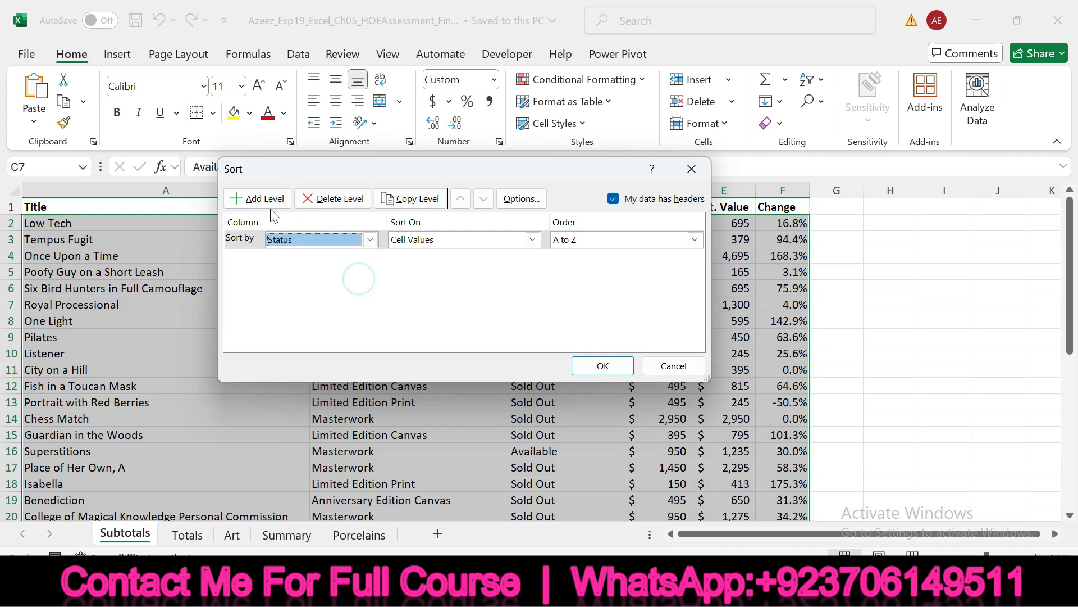
Add Type and Title as the second and third sort levels, keeping A to Z order, and apply the sort.
left_click(260, 198)
left_click(371, 261)
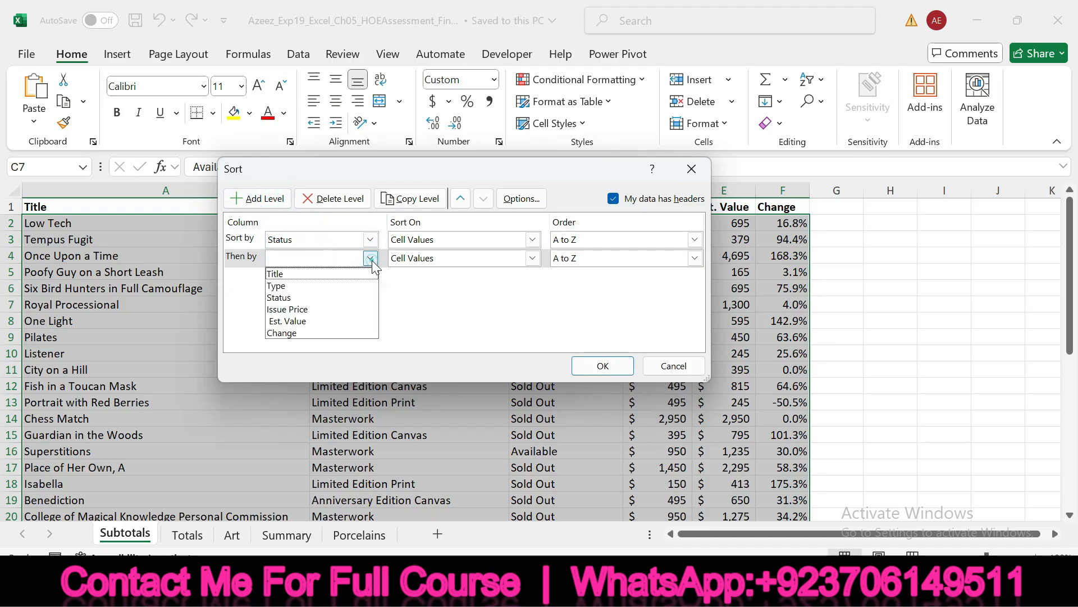
left_click(357, 286)
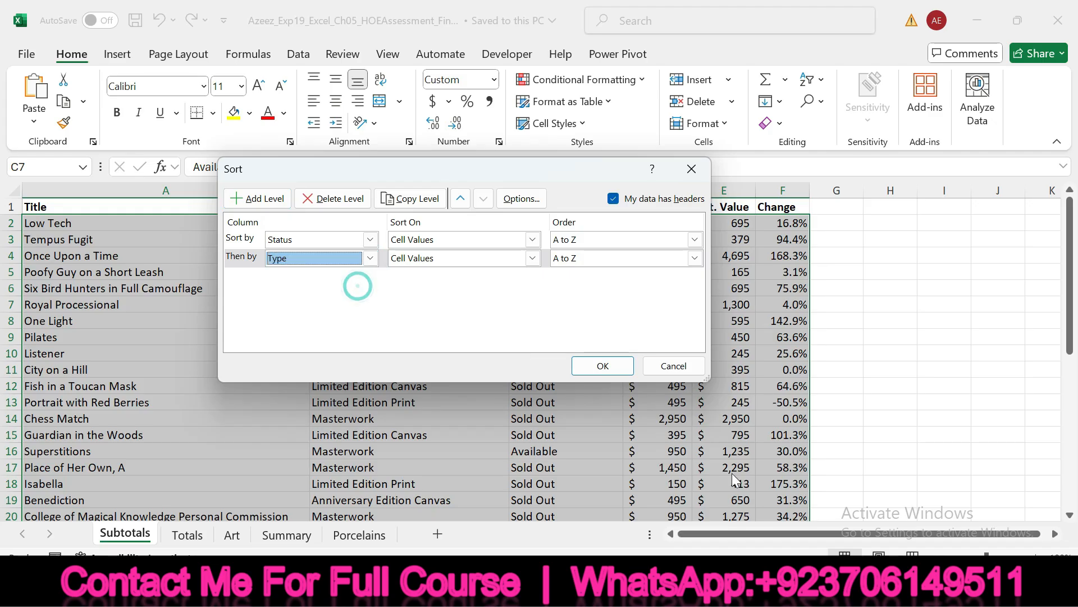
key("alt+Tab")
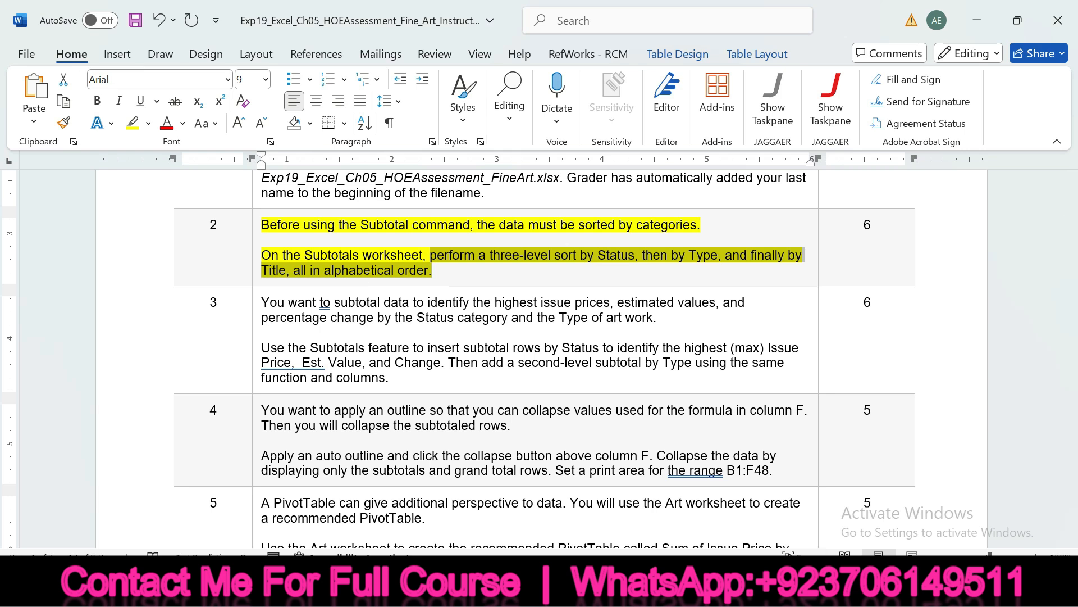
key("alt+Tab")
left_click(262, 199)
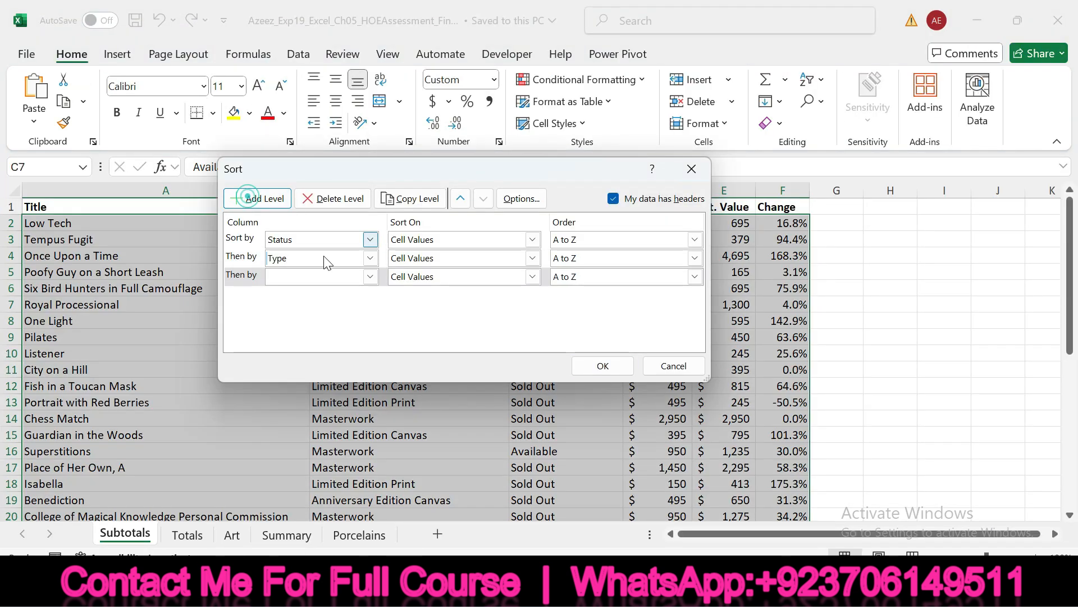
left_click(370, 276)
left_click(364, 293)
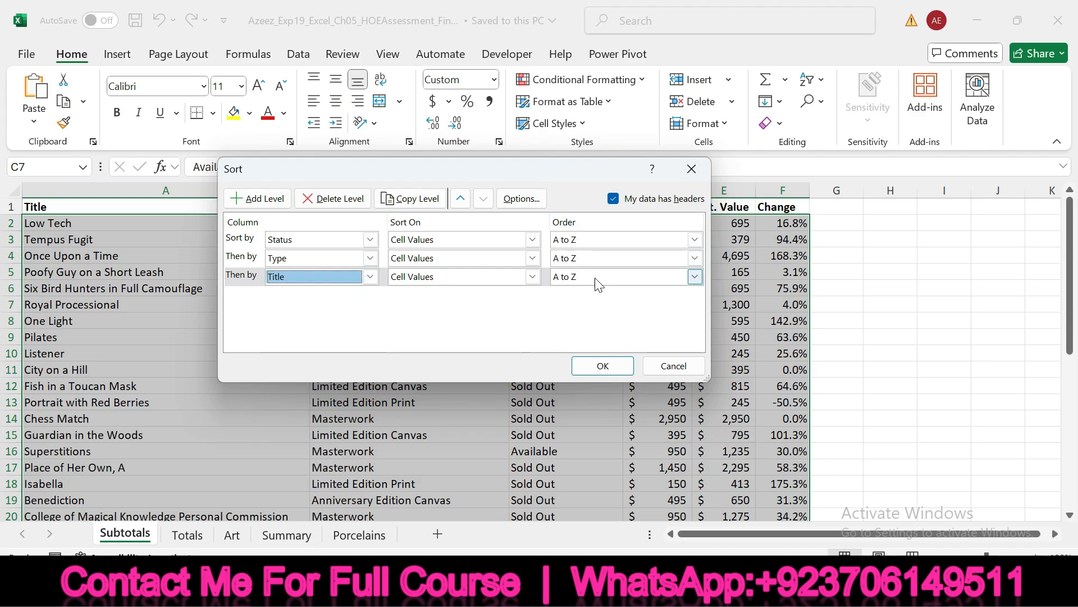
left_click(604, 367)
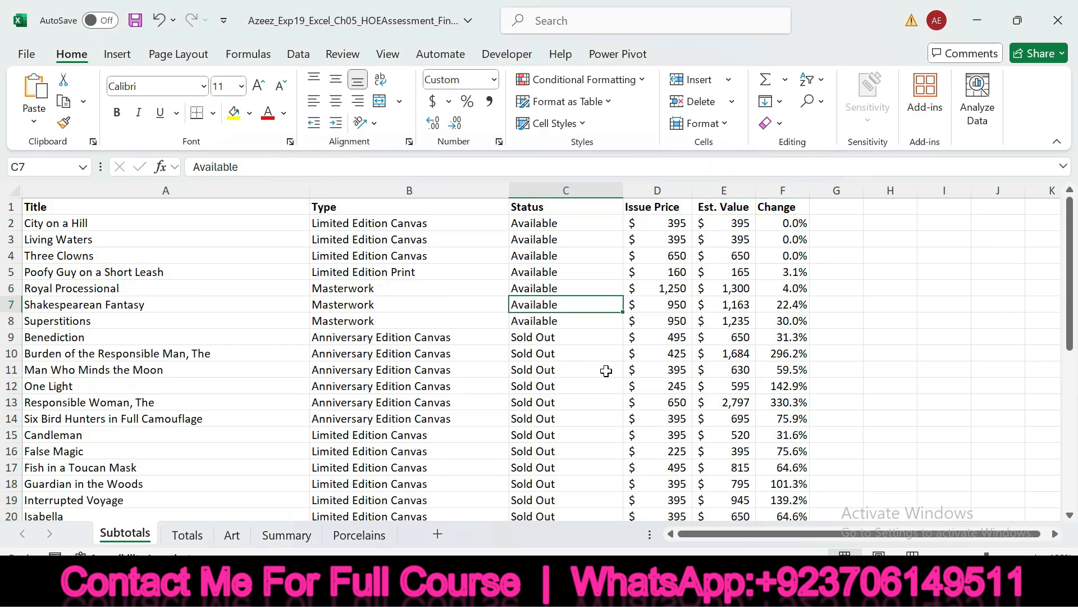
Return to the Word instructions, undo the step 2 highlight, and highlight the step 3 instructions in yellow.
key("alt+Tab")
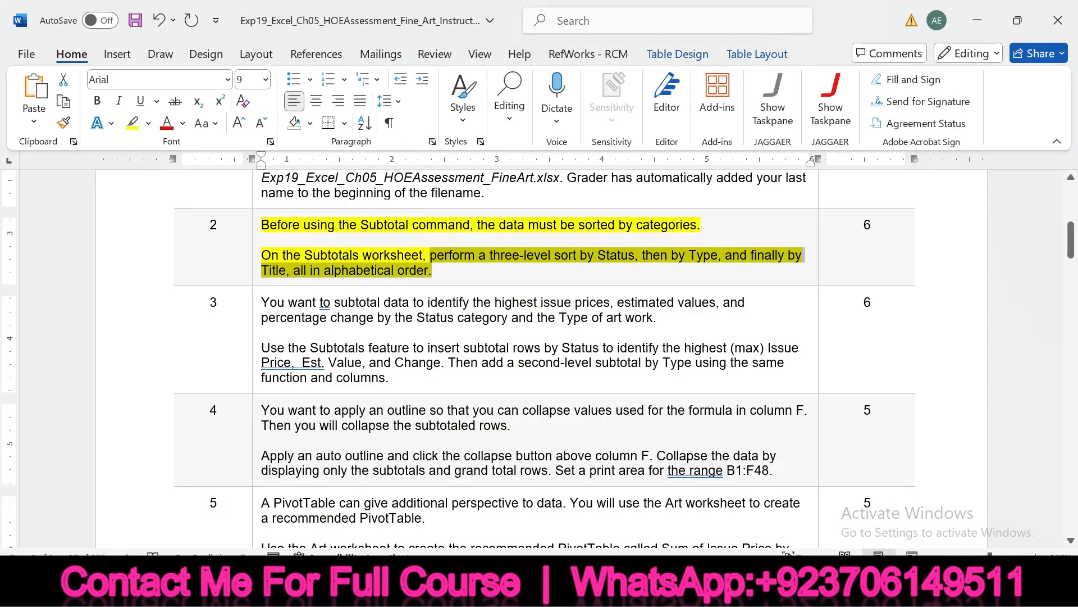
key("ctrl+z")
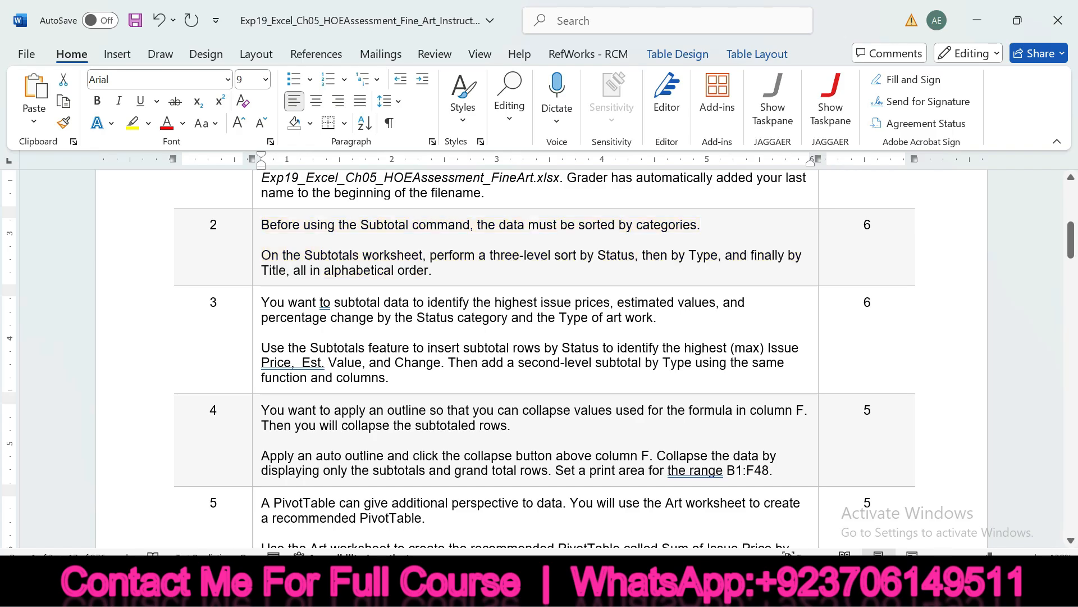
left_click(257, 306)
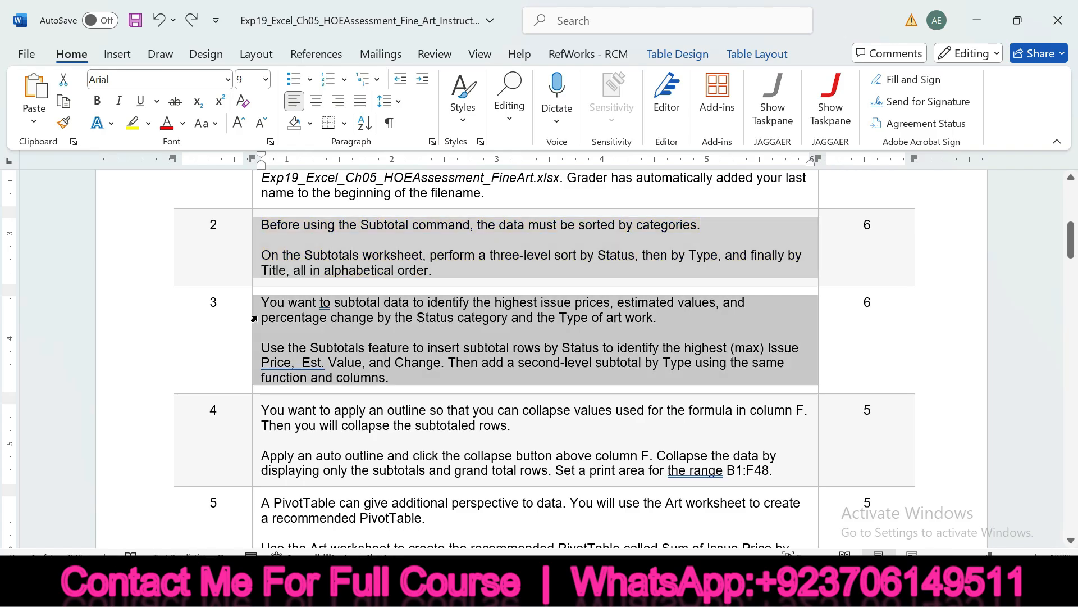
left_click(326, 287)
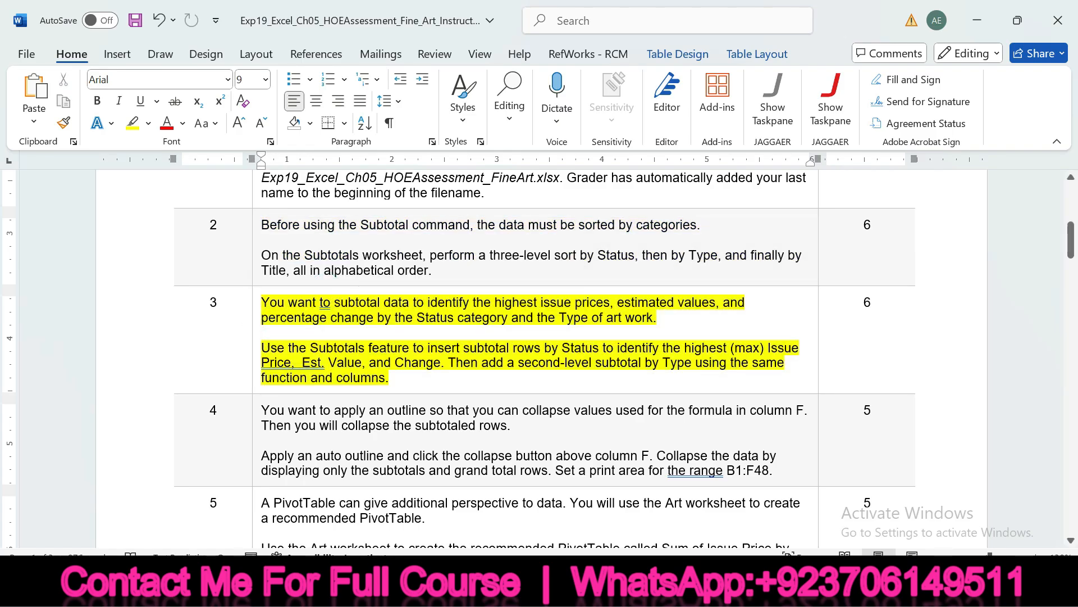
Read both paragraphs of the step 3 instructions on inserting max subtotals by Status and then by Type.
left_click_drag(261, 302, 644, 332)
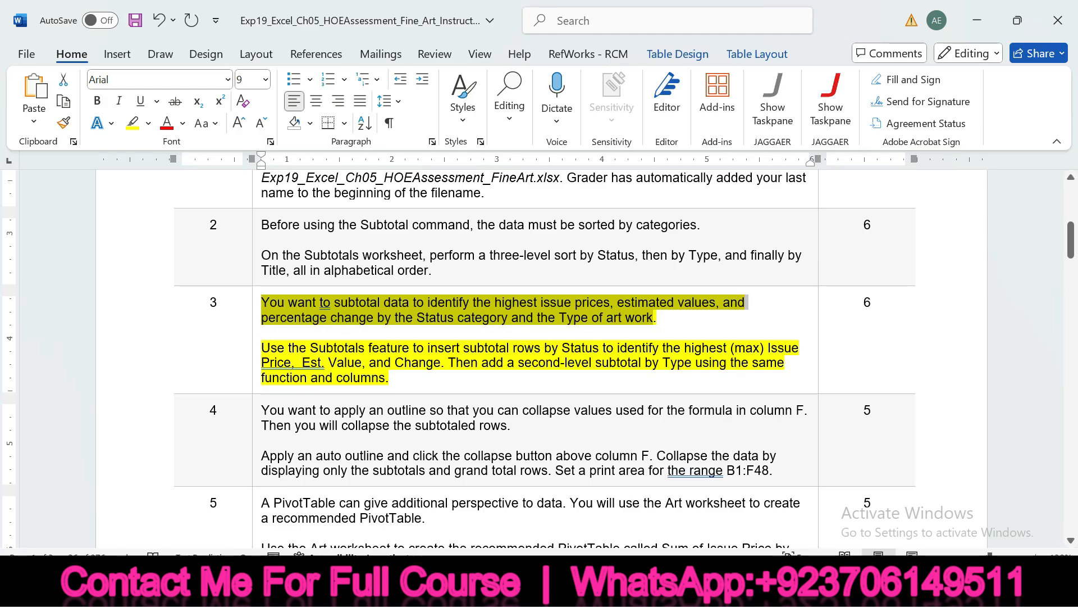
left_click_drag(261, 348, 389, 377)
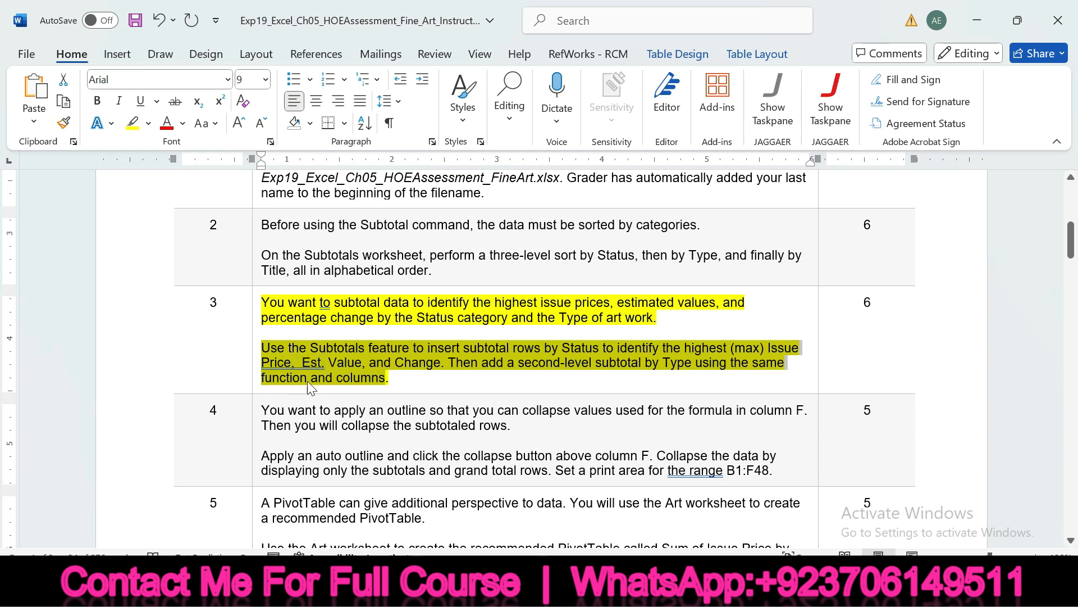
left_click_drag(1071, 242, 1074, 250)
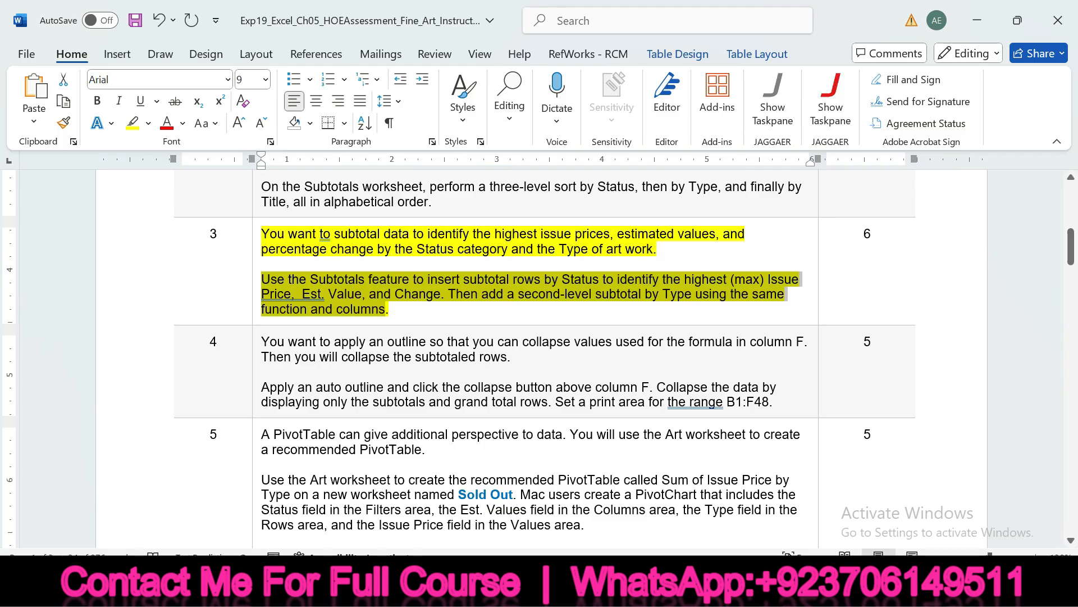
Switch to Excel and insert Max subtotals at each change in Status for Issue Price, Est. Value and Change.
key("alt+Tab")
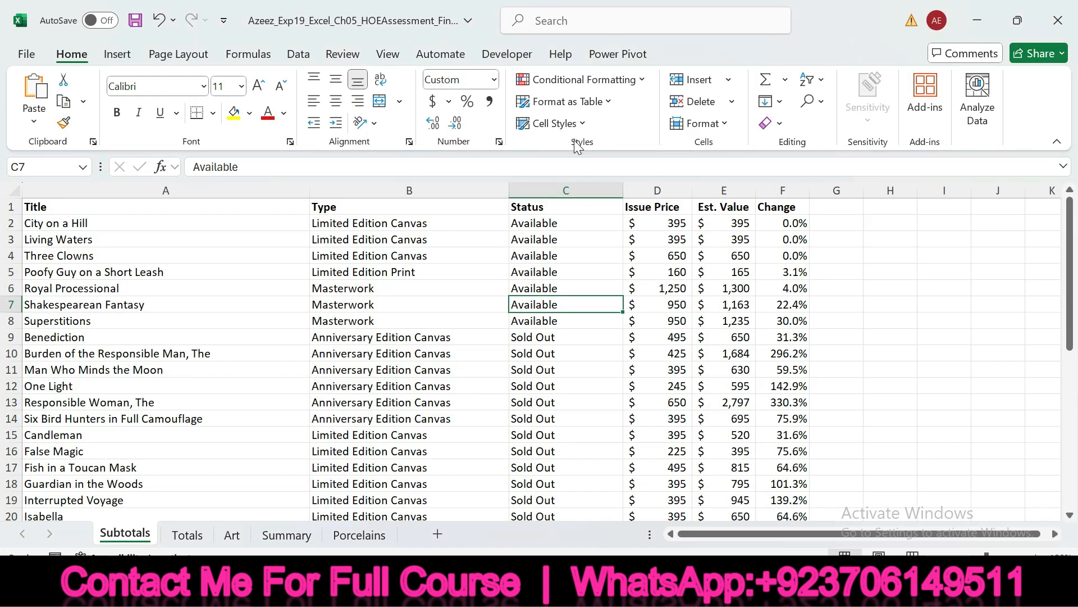
left_click(296, 56)
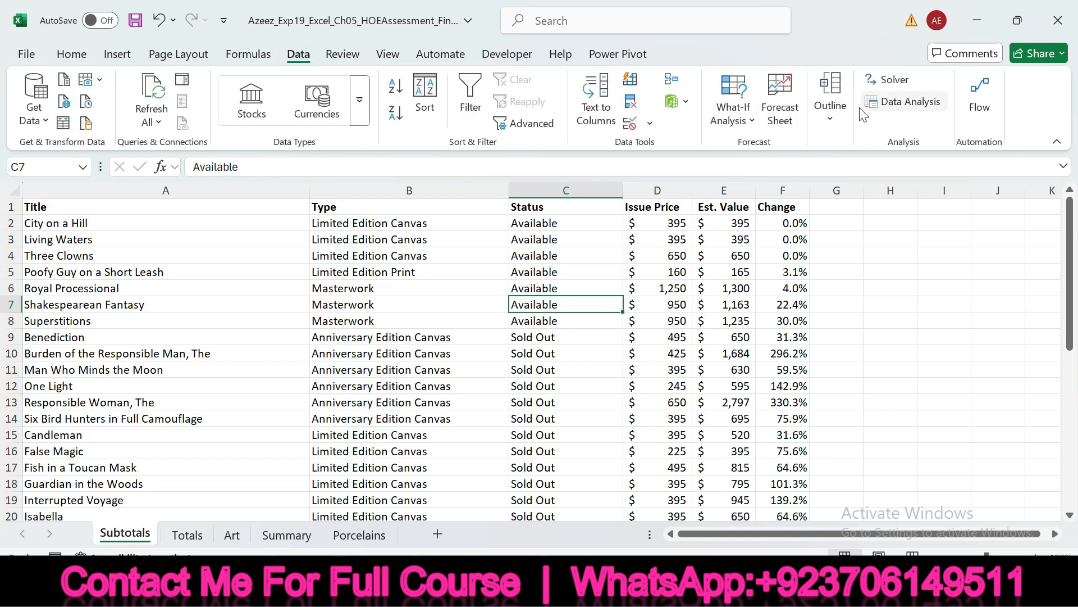
left_click(835, 113)
left_click(908, 162)
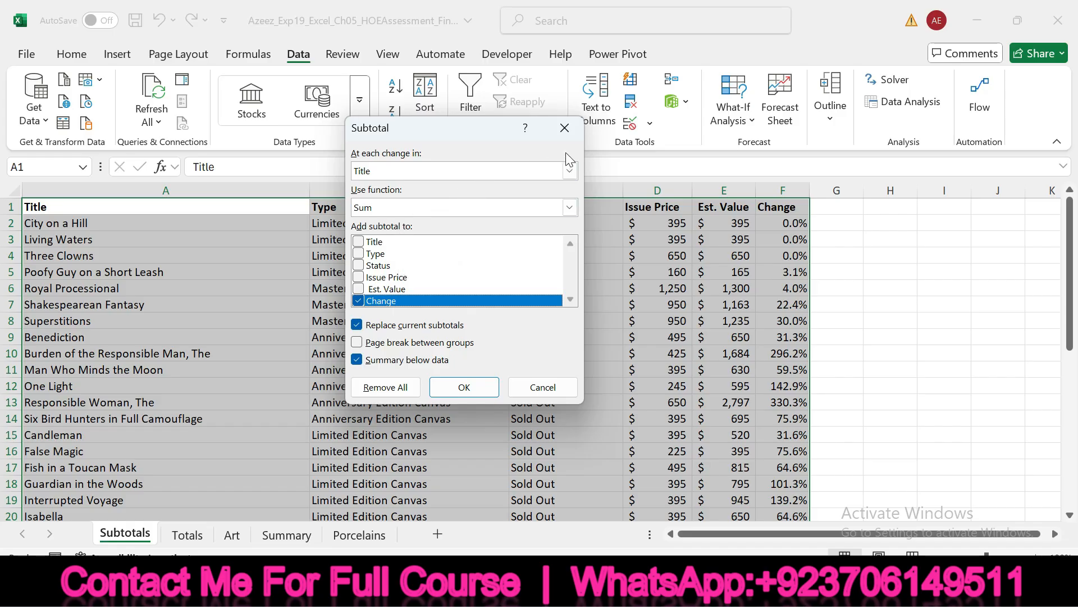
left_click(569, 170)
left_click(544, 212)
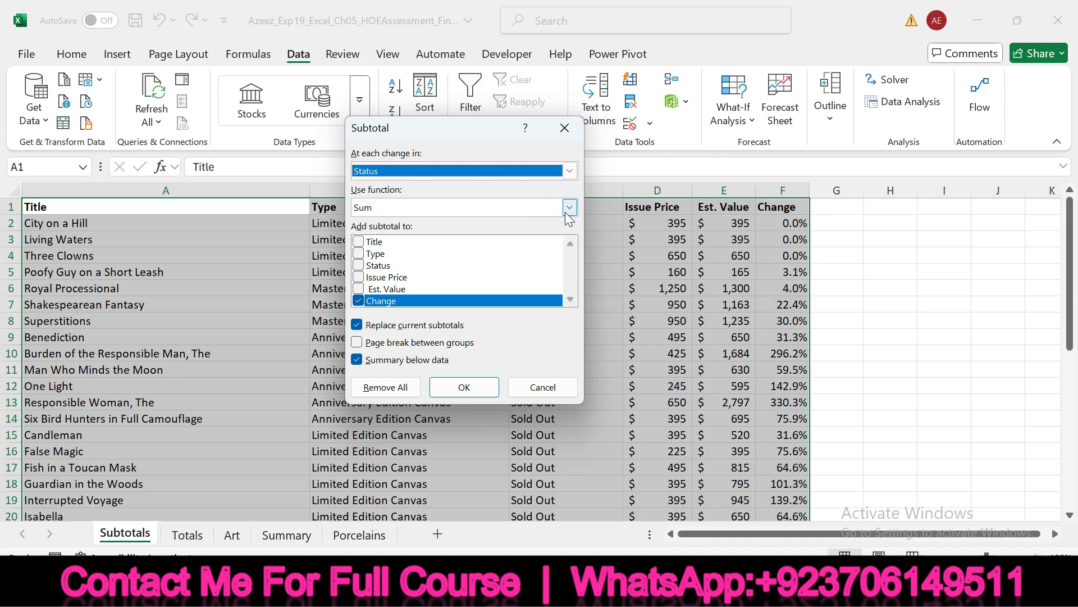
left_click(569, 212)
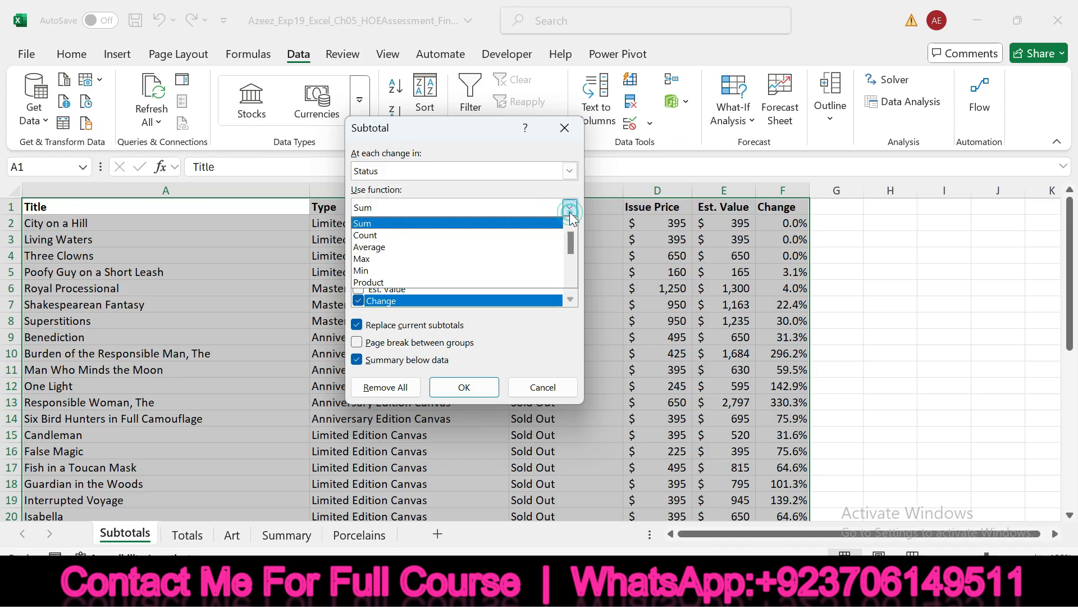
left_click(512, 260)
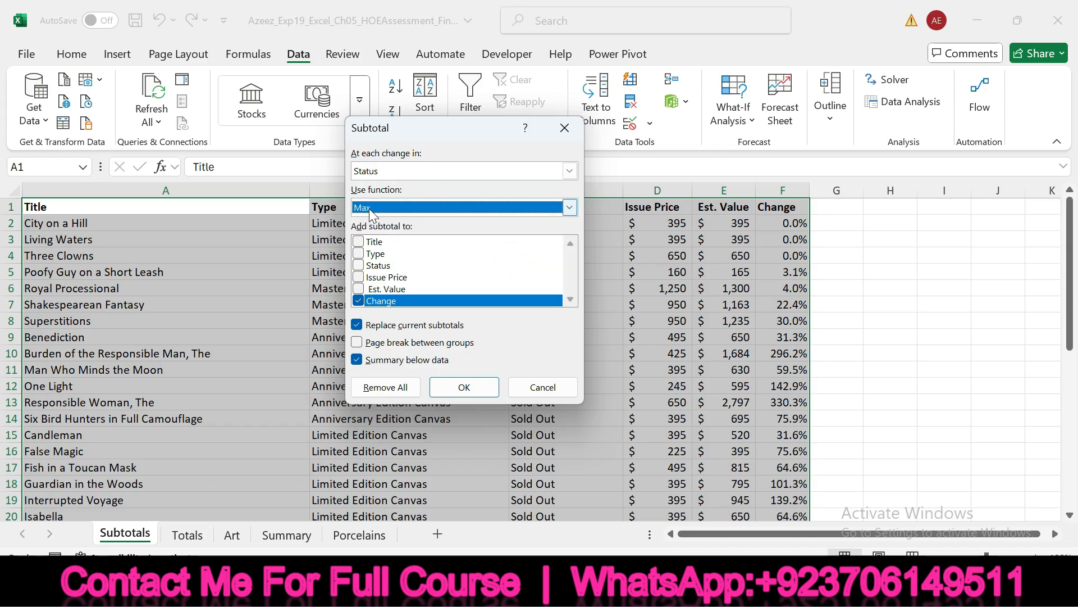
left_click(360, 289)
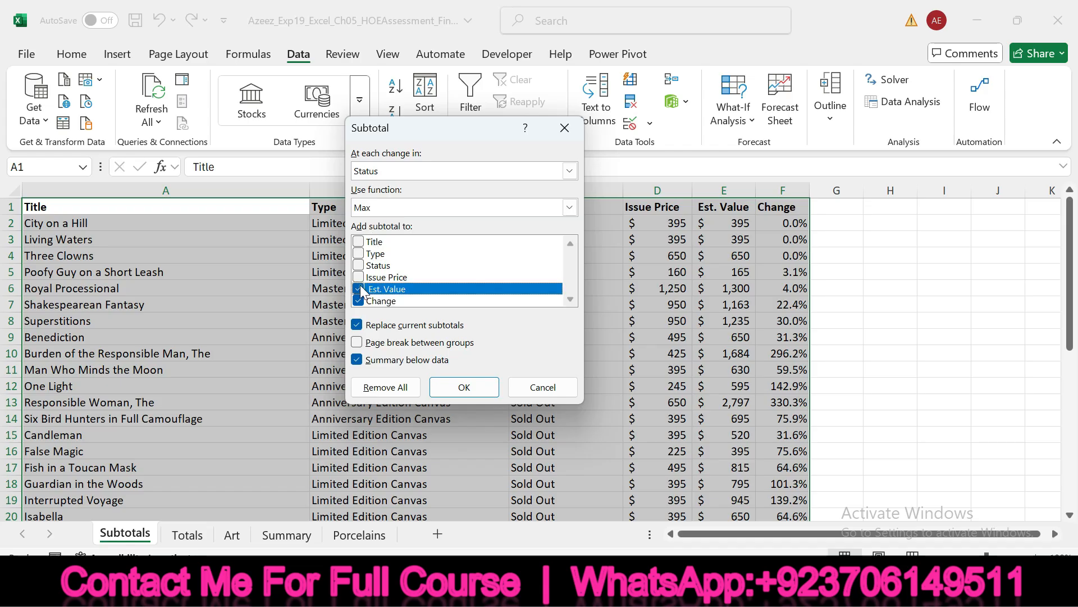
left_click(358, 277)
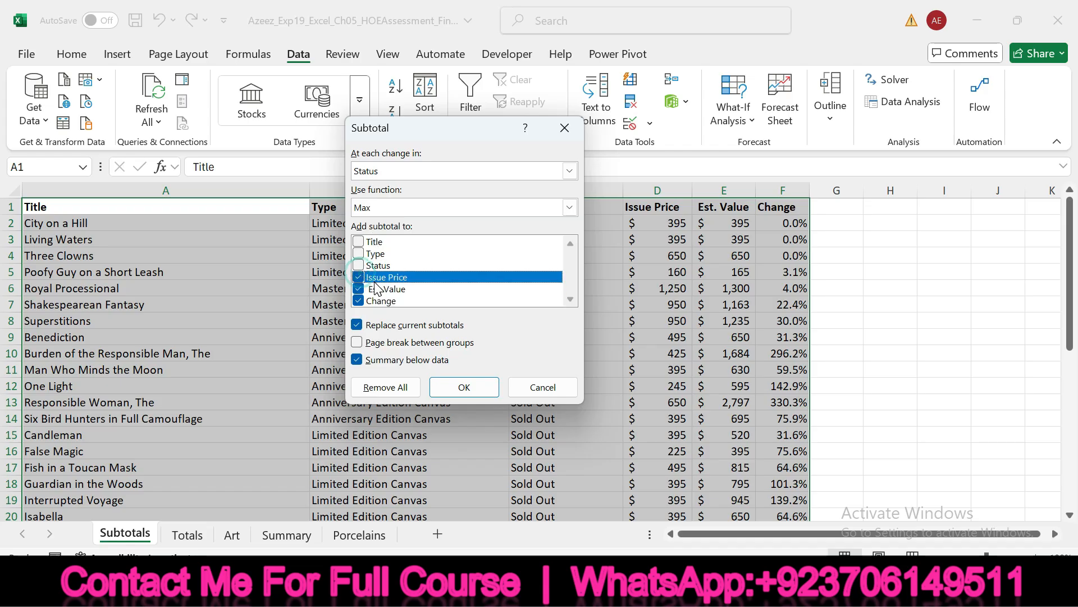
left_click(464, 388)
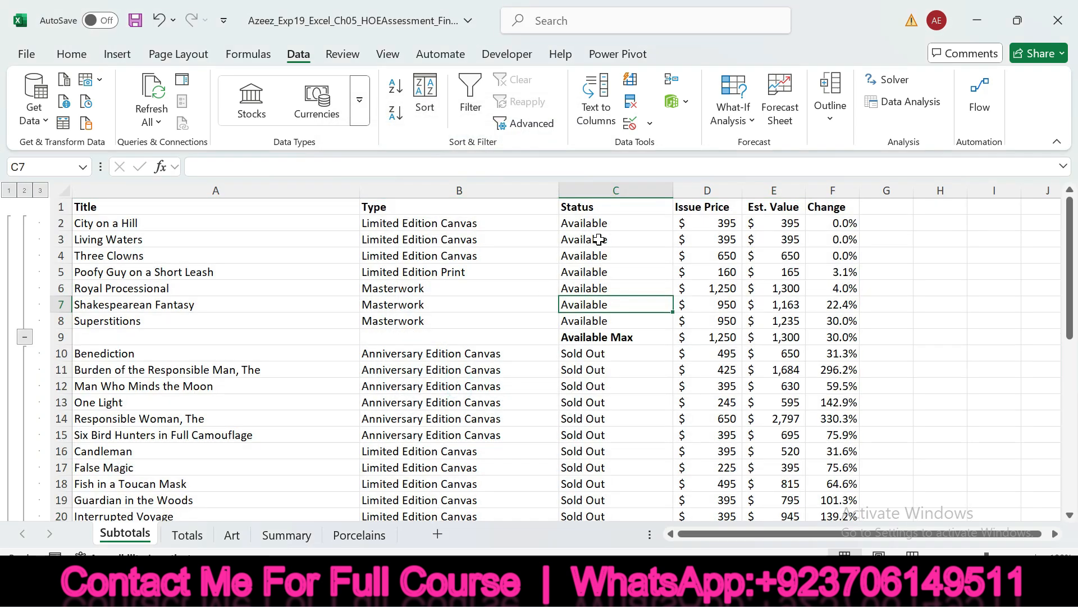
Add Type to the columns summarised by the Max subtotals at each change in Status, replacing the current subtotals.
left_click(837, 119)
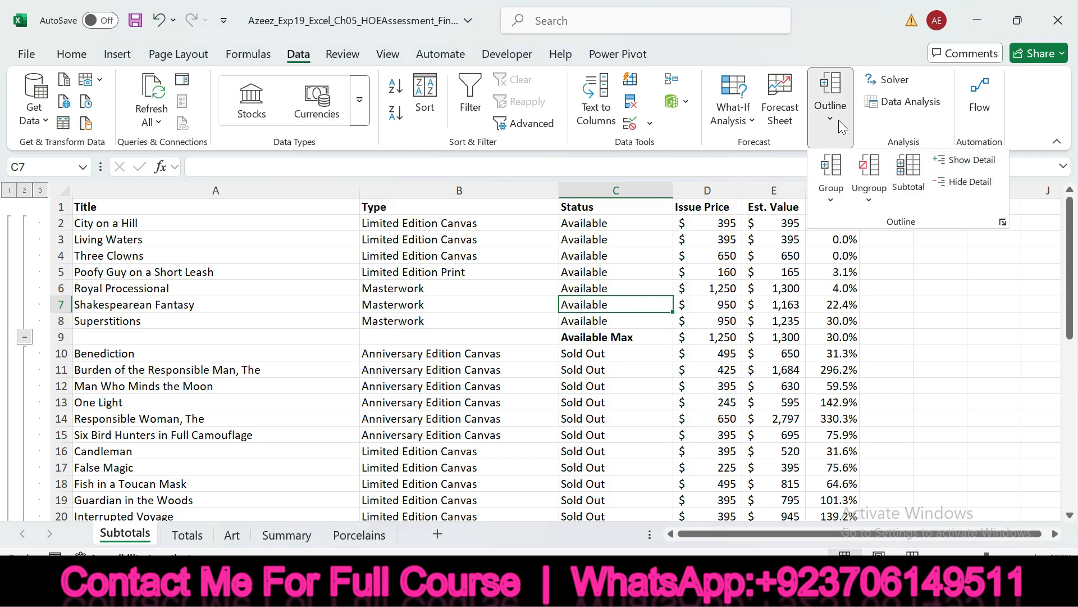
left_click(910, 182)
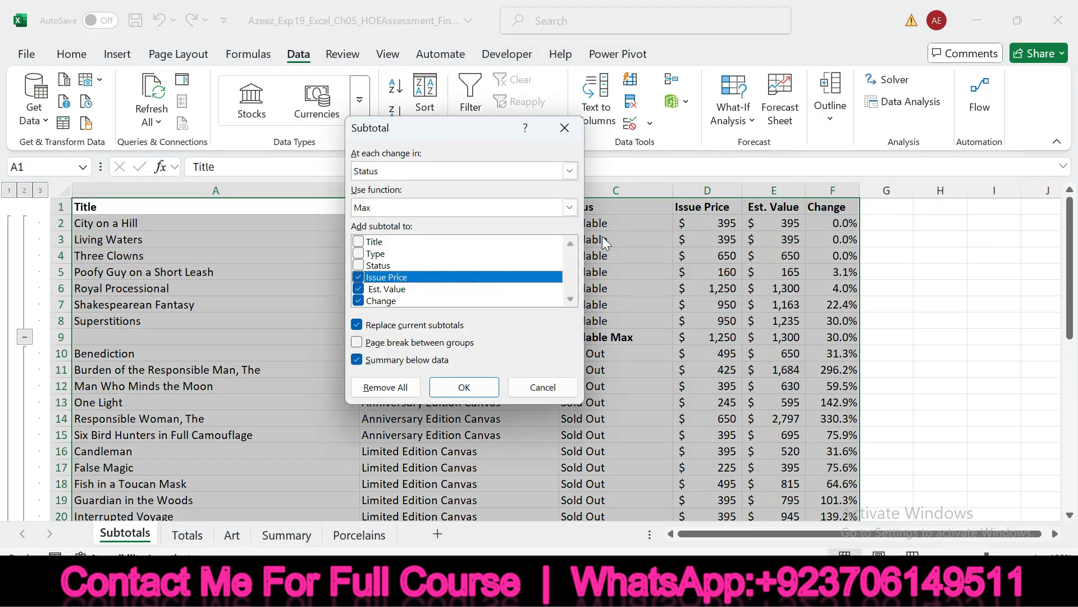
left_click(360, 253)
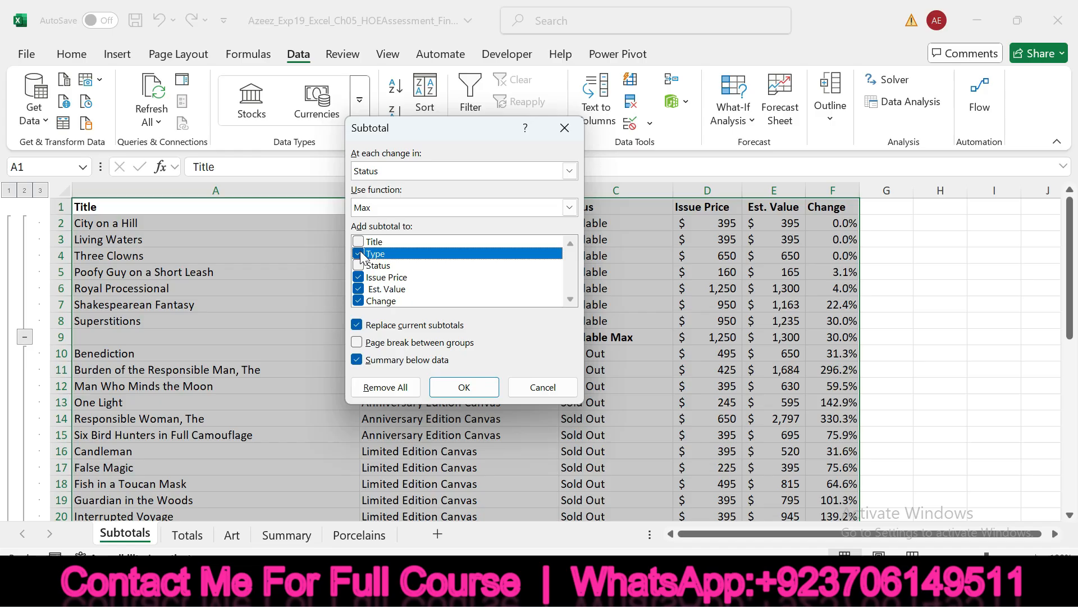
left_click(455, 388)
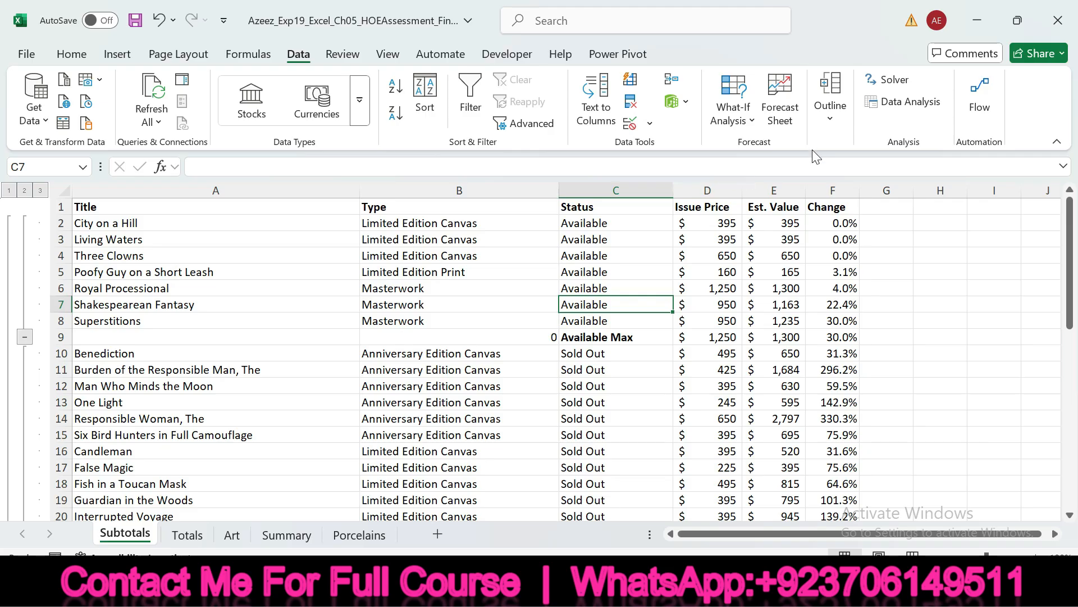
Add second-level Max subtotals by Type for Issue Price, Est. Value and Change only, without replacing the current subtotals.
left_click(844, 122)
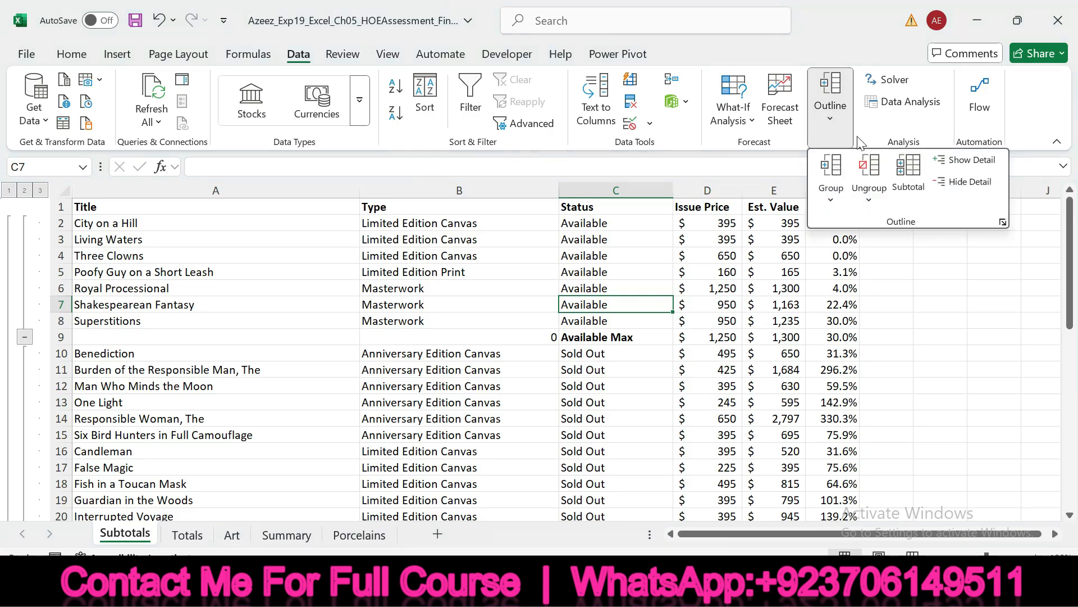
left_click(908, 174)
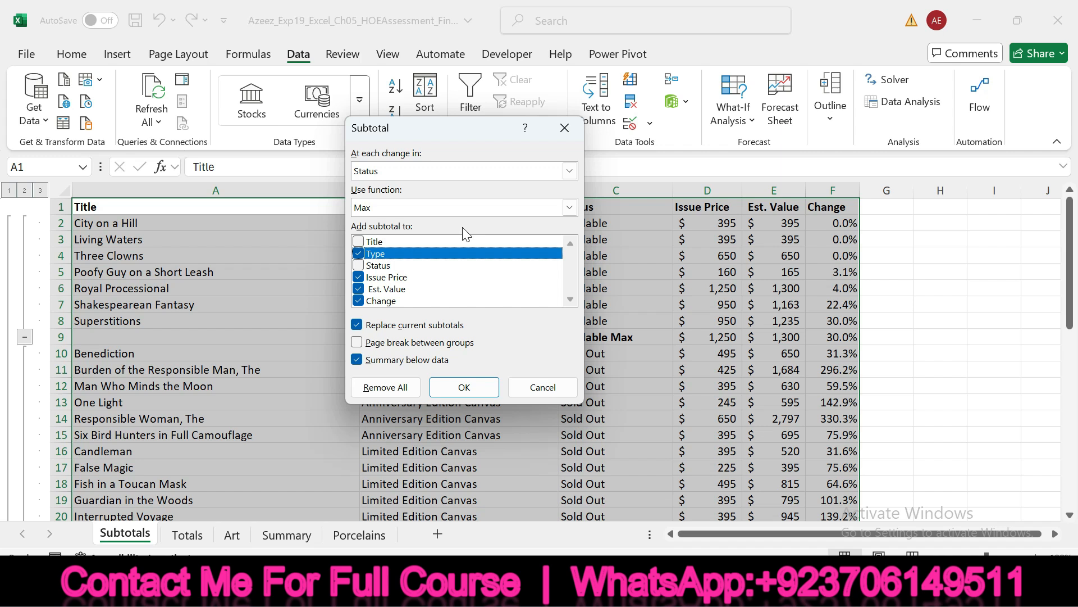
left_click(365, 256)
left_click(569, 172)
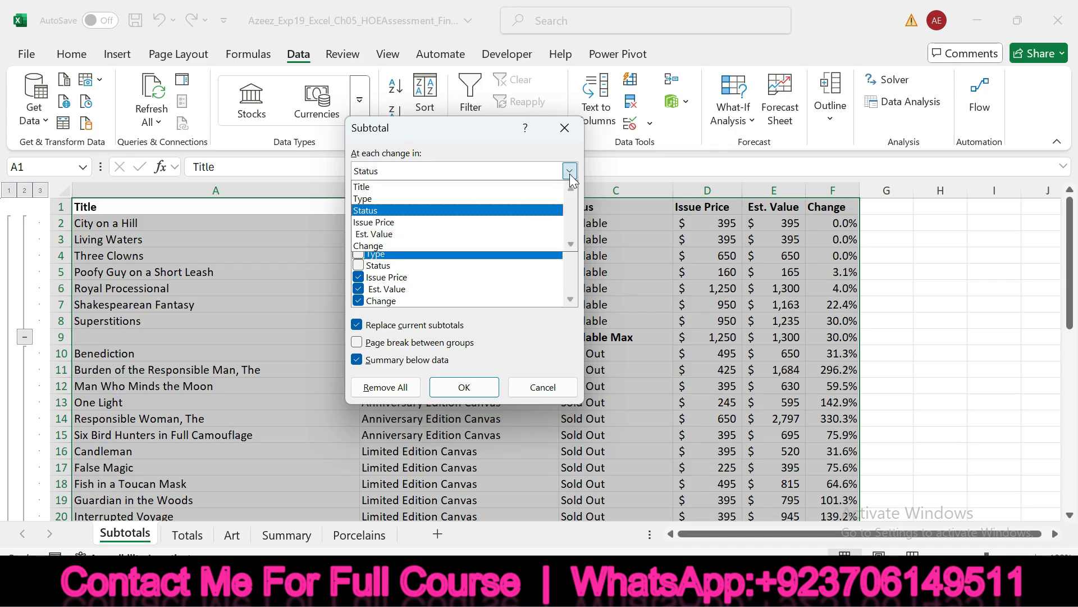
left_click(525, 199)
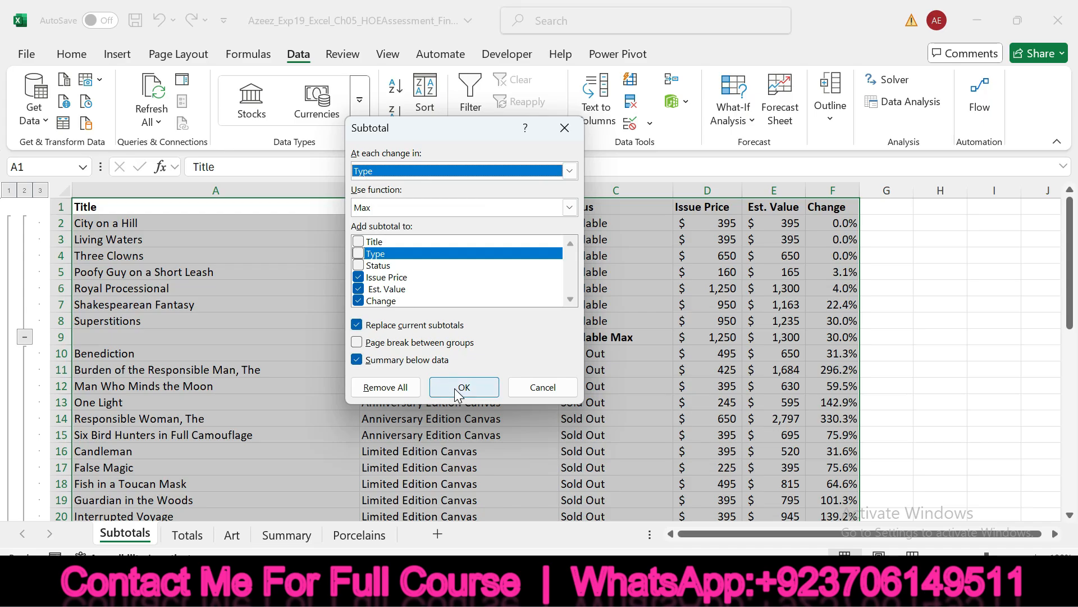
left_click(357, 325)
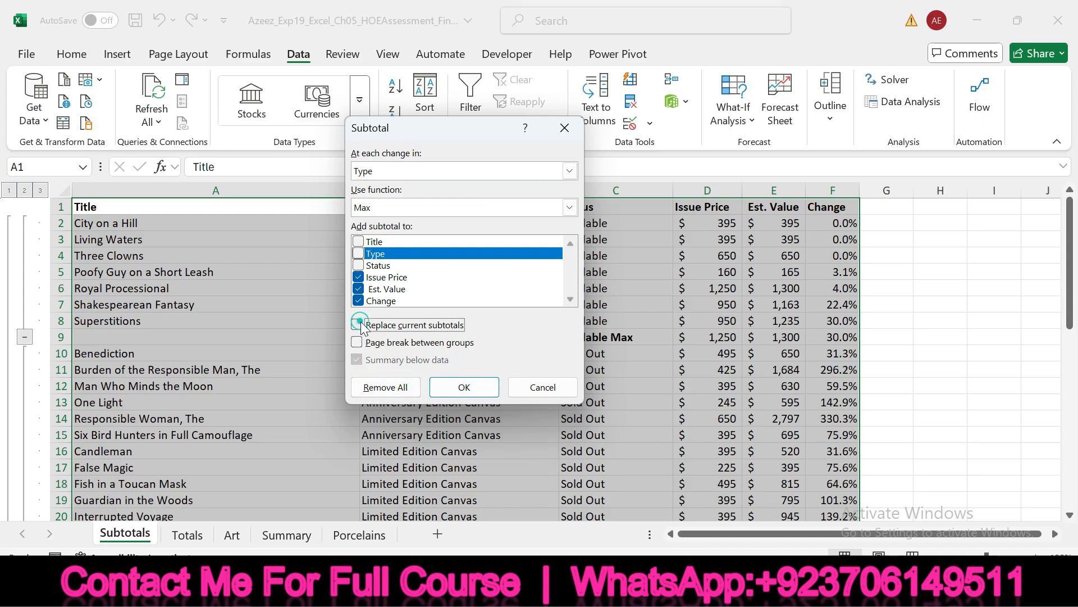
left_click(457, 387)
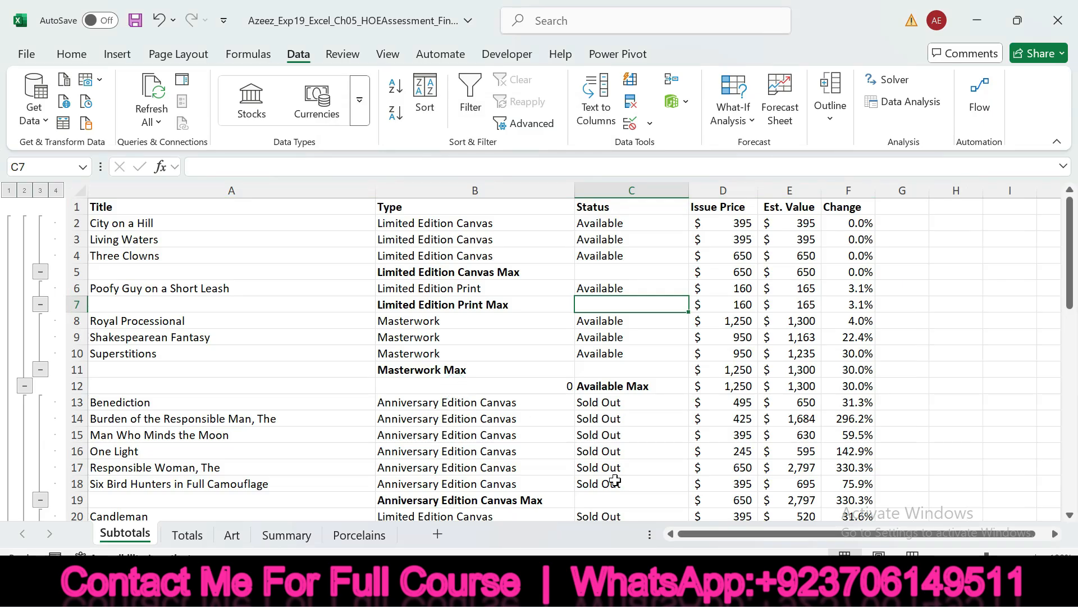
Switch to the Word instructions, undo the step 3 highlight, highlight step 4 in yellow, and read its outline instructions.
left_click(730, 589)
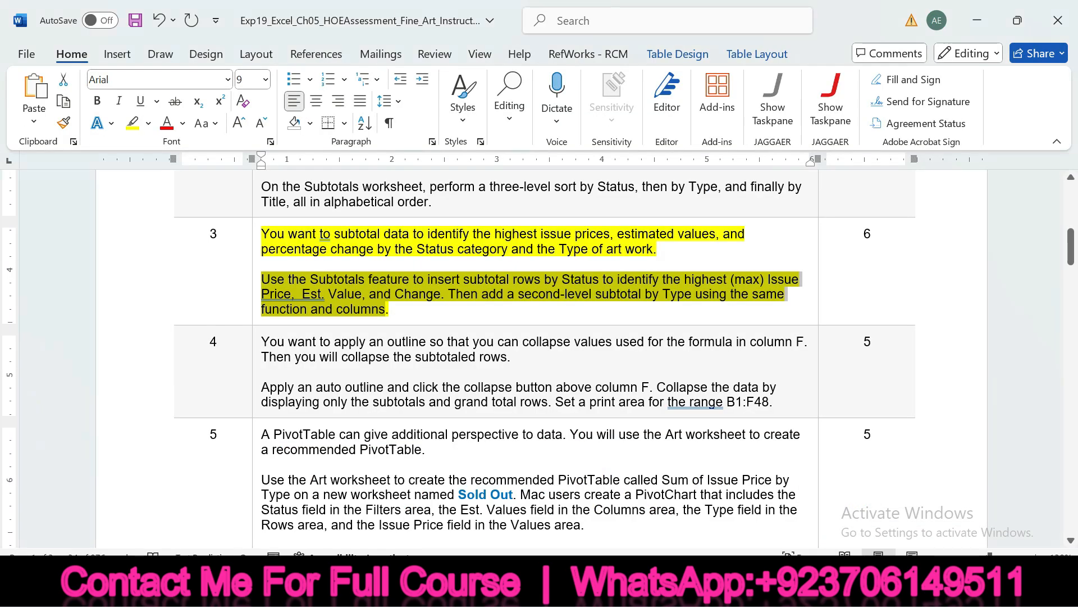
key("ctrl+z")
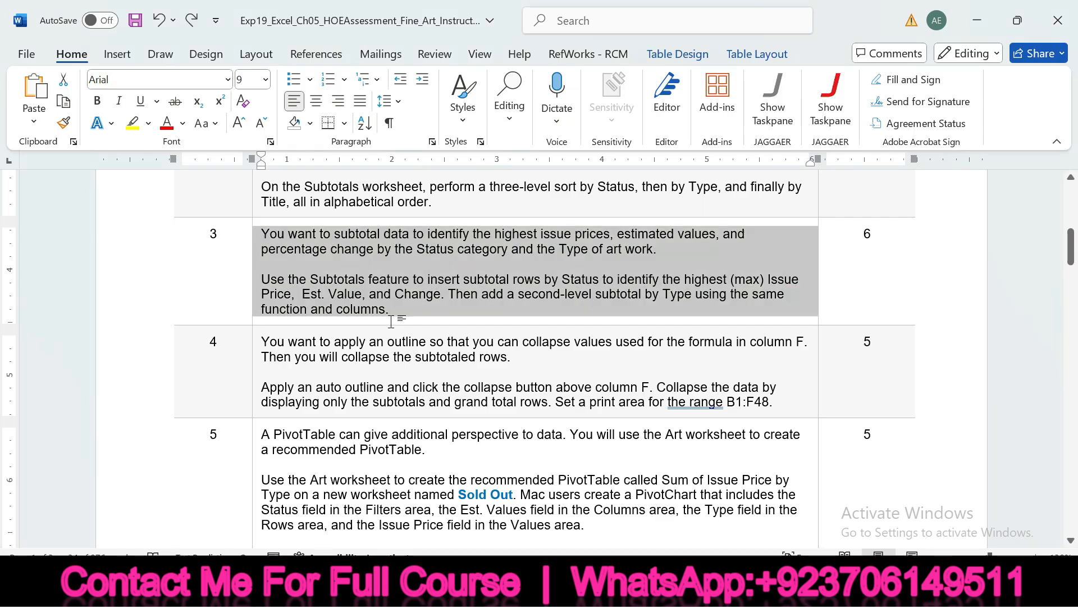
left_click(252, 363)
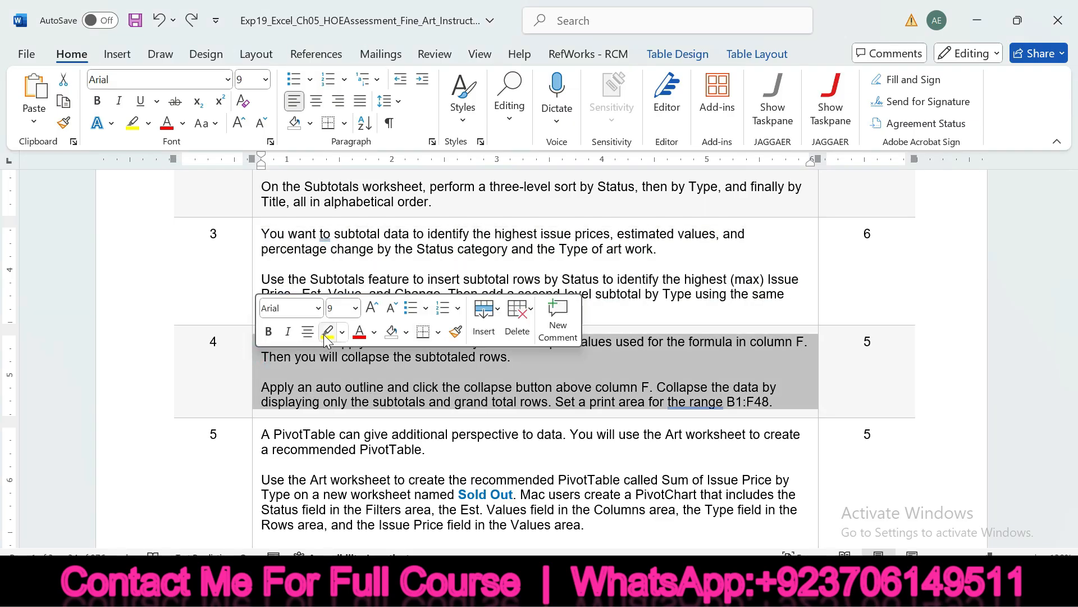
left_click(323, 335)
left_click_drag(261, 342, 491, 357)
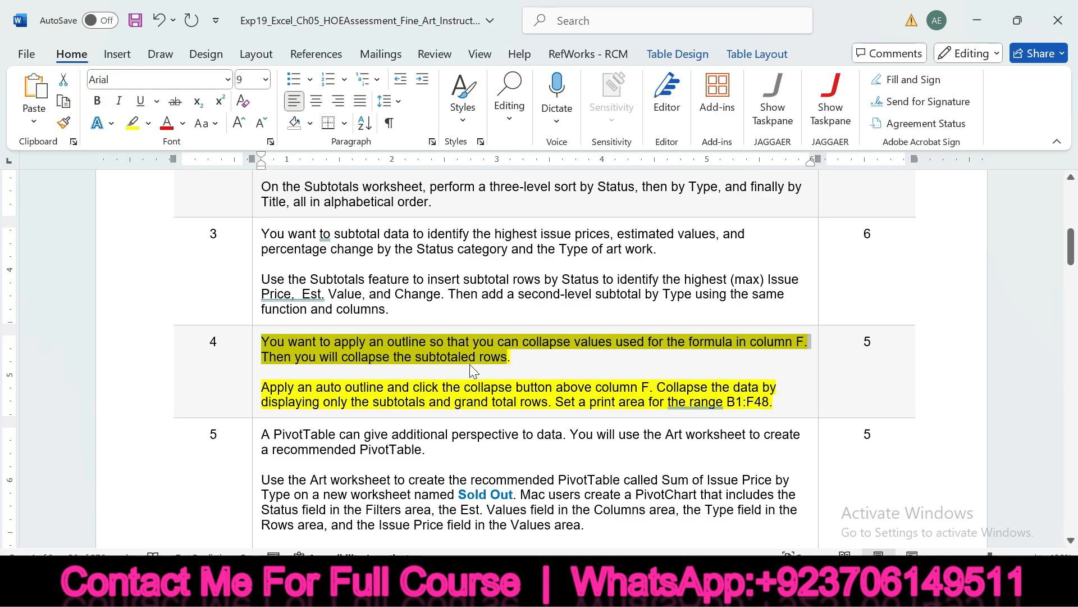
left_click_drag(260, 387, 441, 387)
left_click_drag(388, 387, 537, 401)
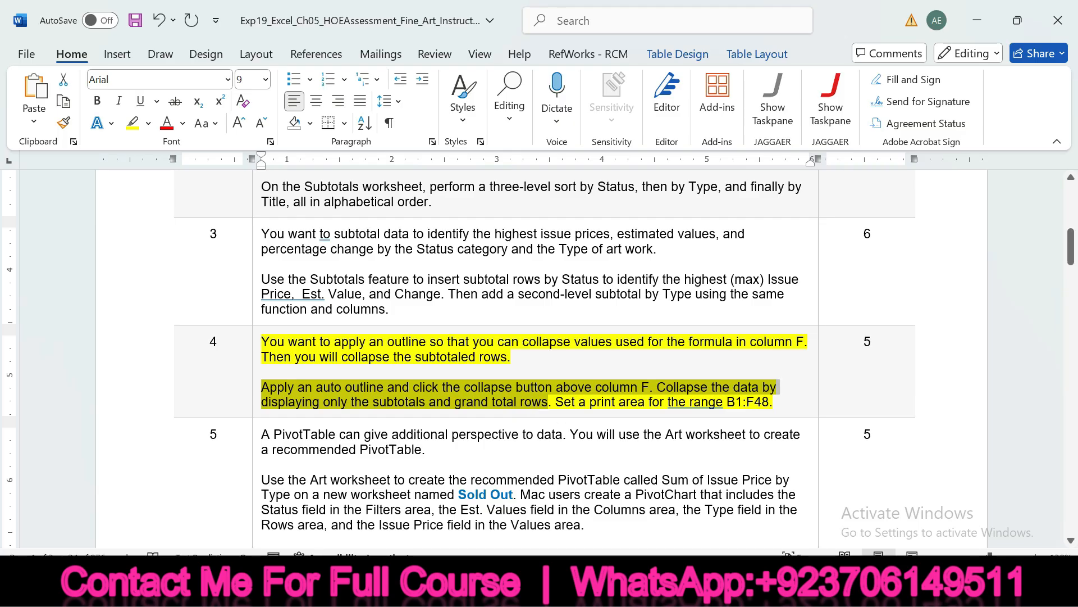
Switch to Excel and apply an auto outline to the Subtotals worksheet, modifying the existing outline.
key("alt+Tab")
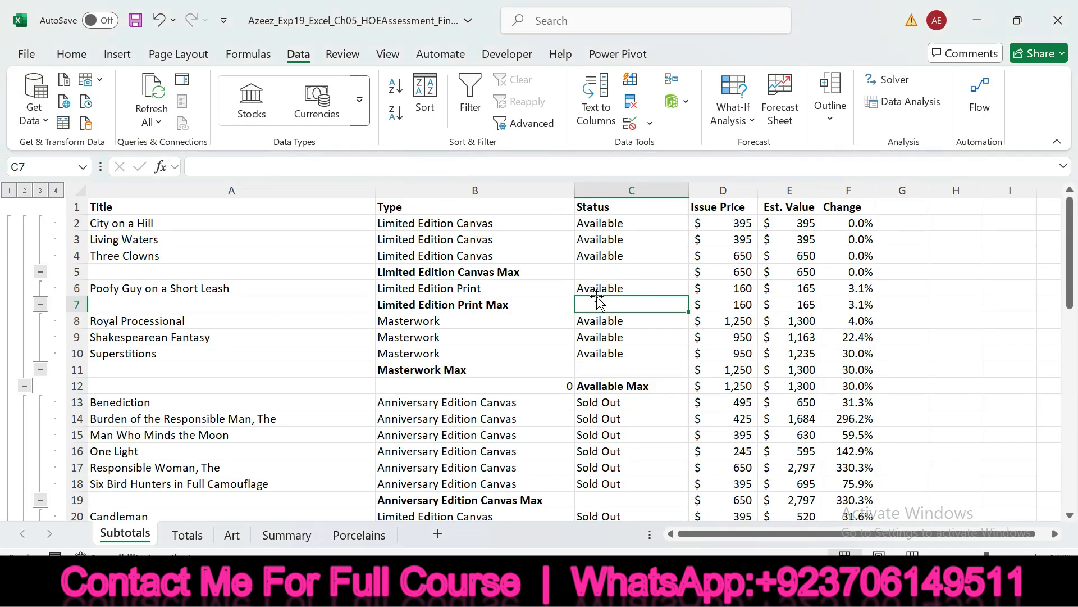
left_click(842, 118)
left_click(831, 200)
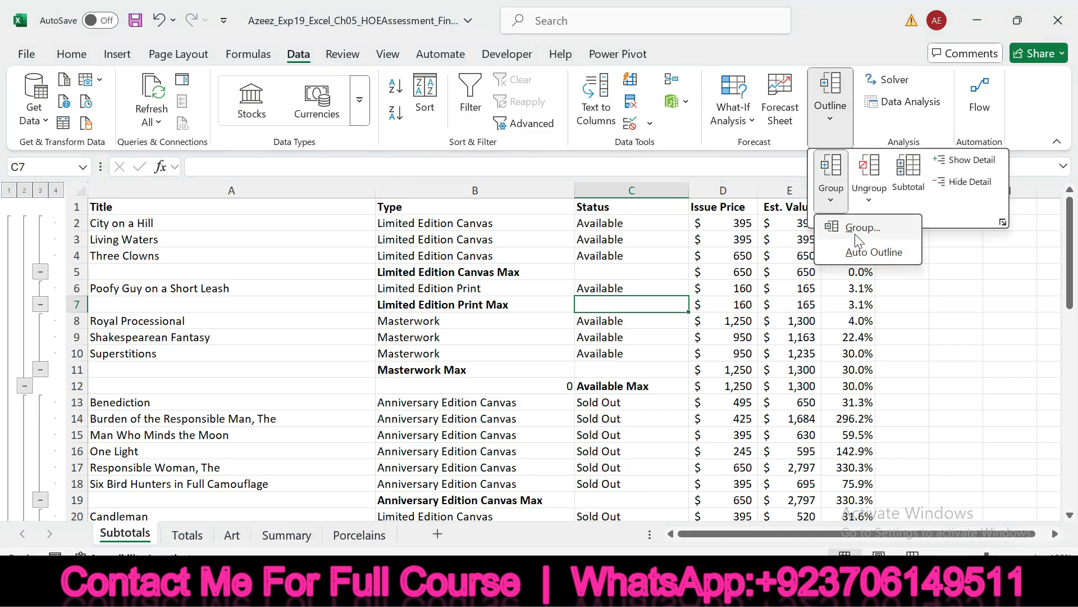
left_click(863, 254)
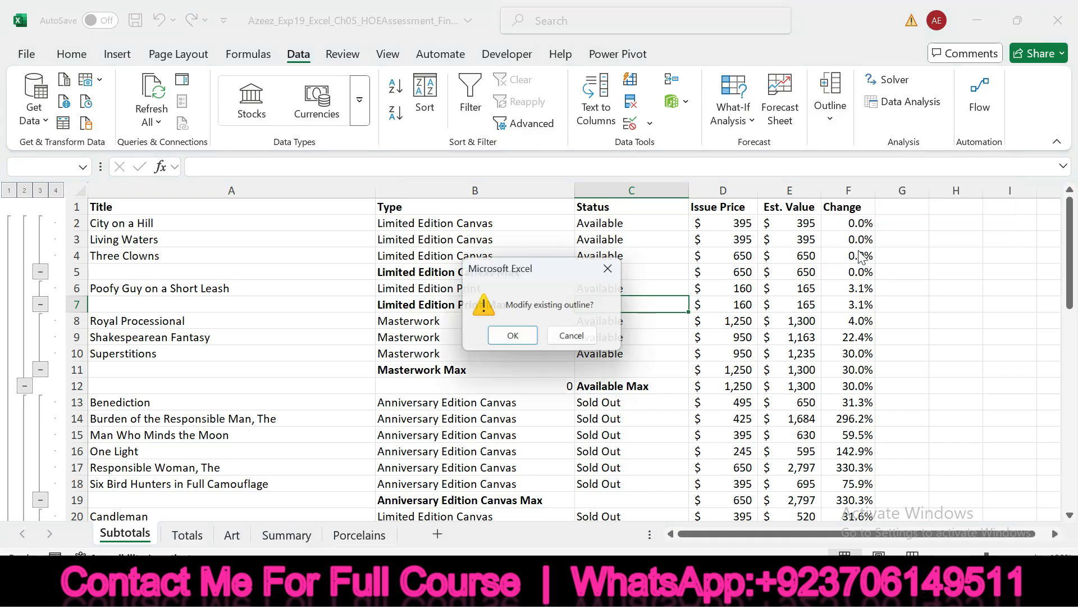
left_click(502, 339)
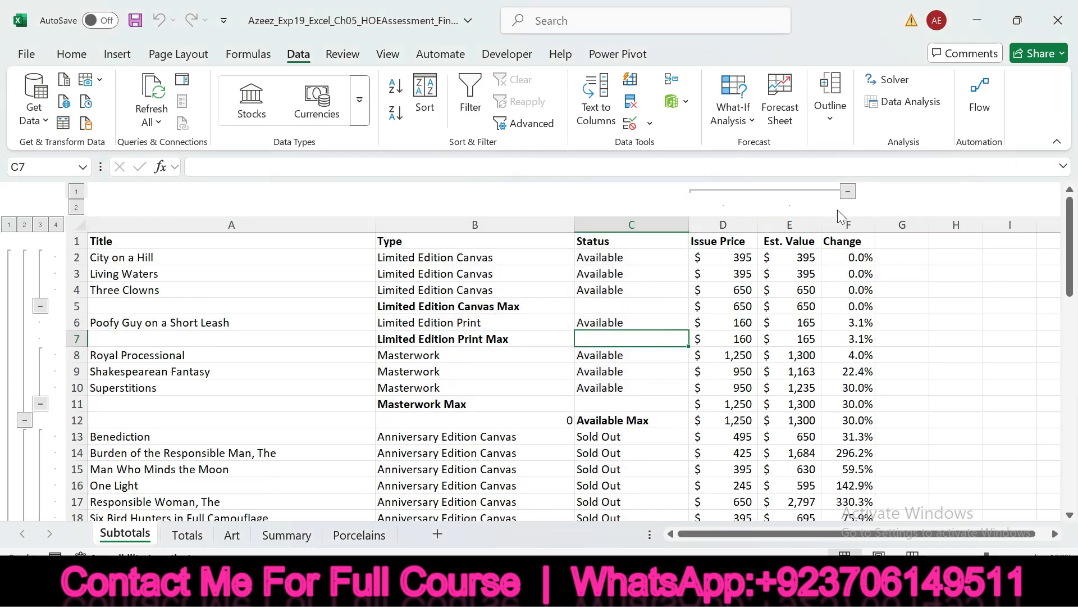
Collapse the column group above column F and show row outline level 3 with the subtotals and grand total rows.
left_click(847, 192)
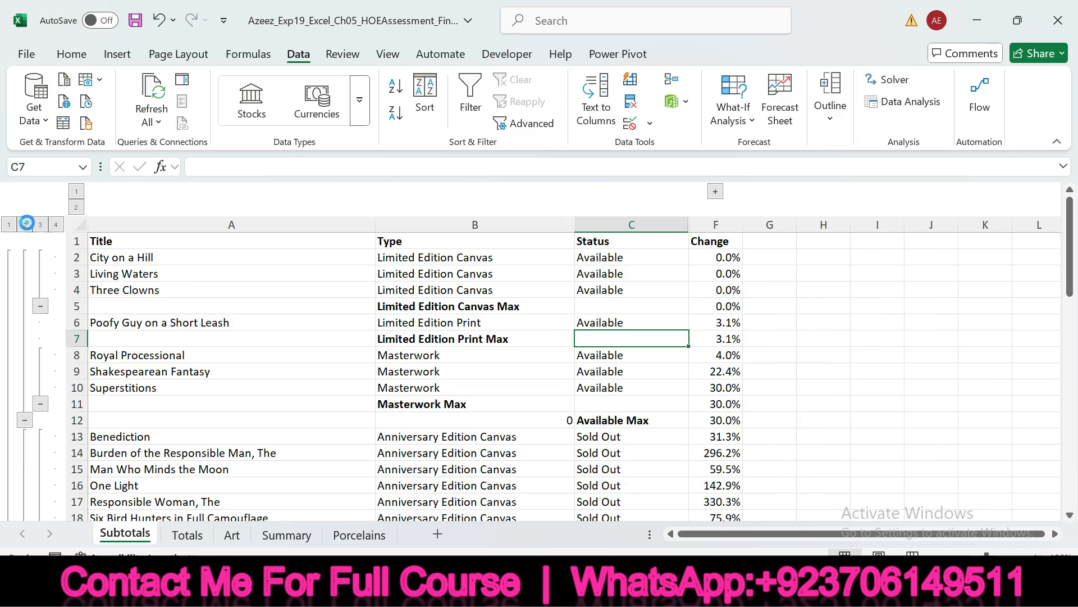
left_click(28, 225)
left_click(35, 223)
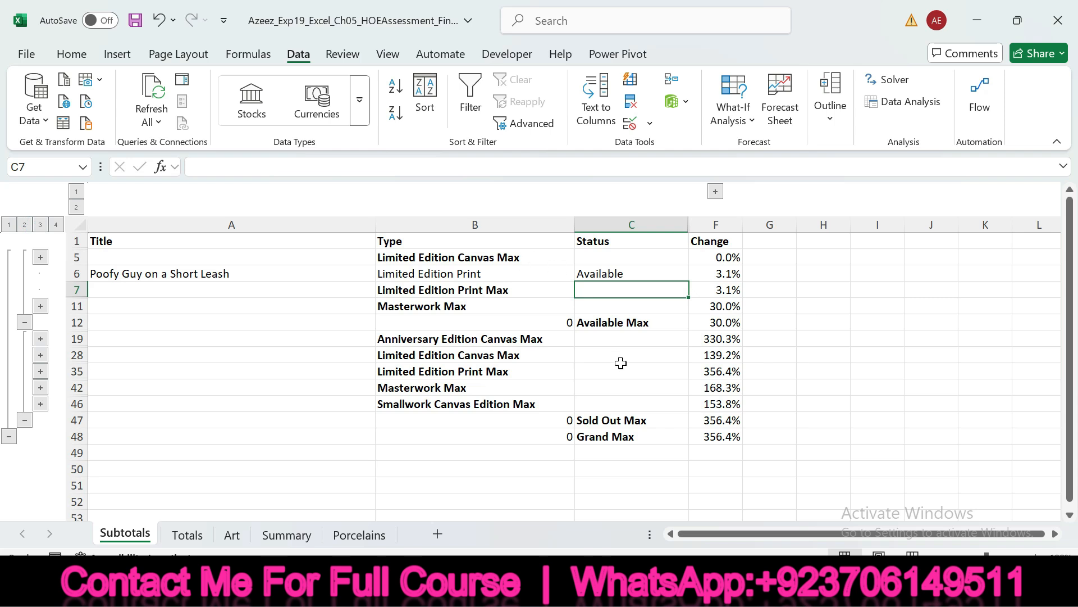
left_click(653, 439)
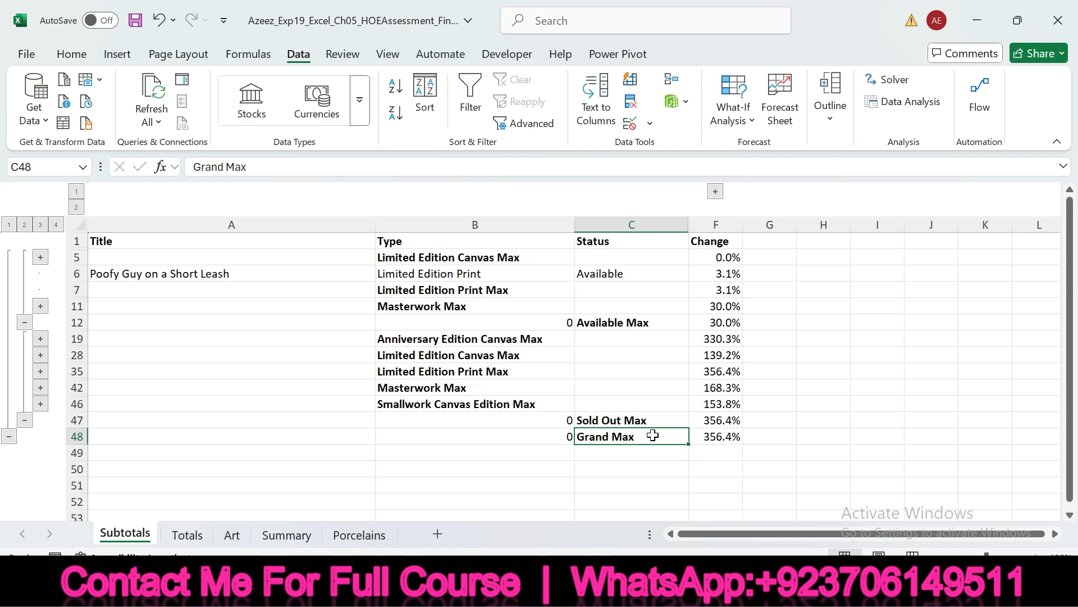
left_click(705, 441)
left_click(661, 472)
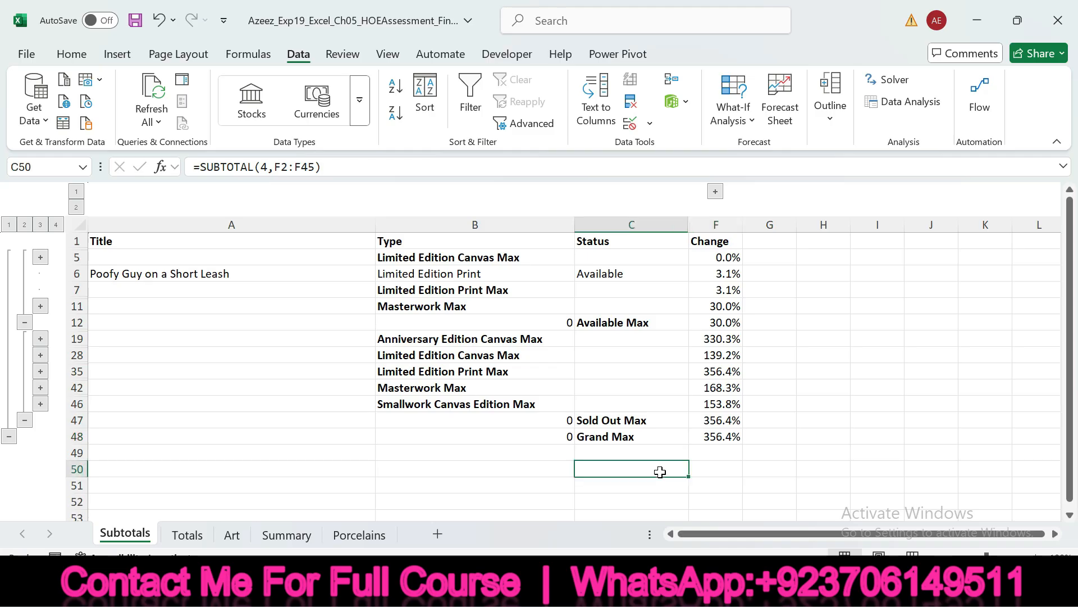
Return to the Word instructions and reread the step 4 sentence on setting the print area for B1:F48.
key("alt+Tab")
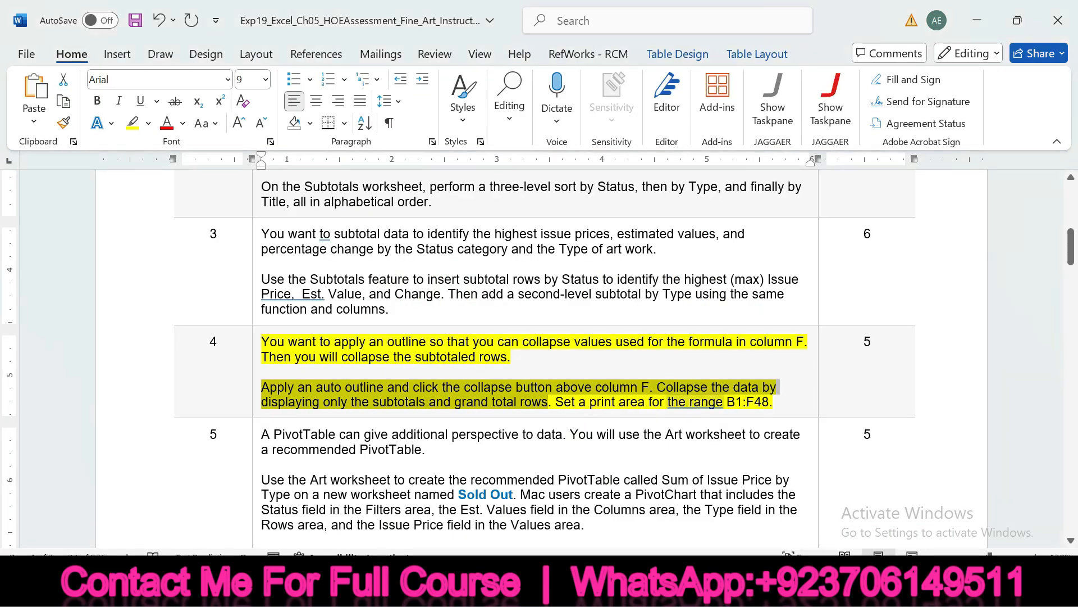
left_click_drag(727, 402, 769, 402)
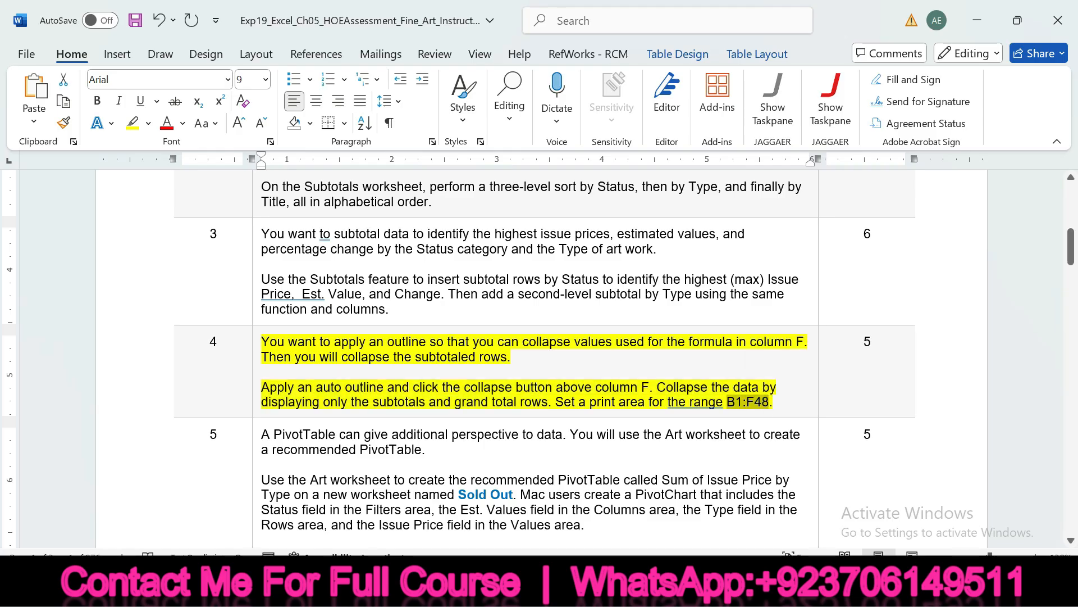
left_click_drag(771, 402, 559, 402)
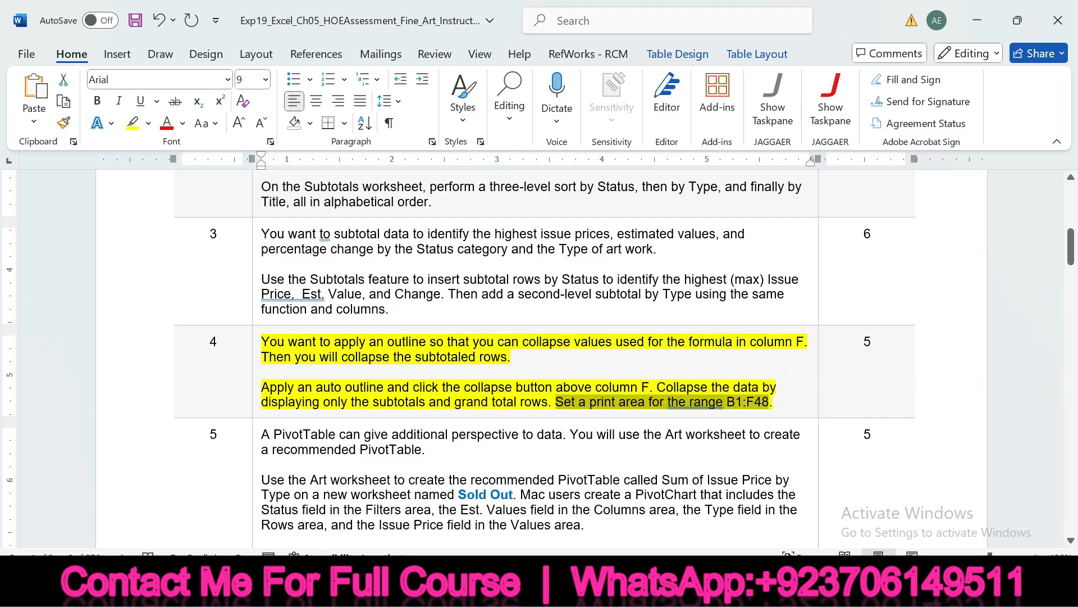
Switch to Excel and set the print area of the Subtotals worksheet to the range B1:F48.
key("alt+Tab")
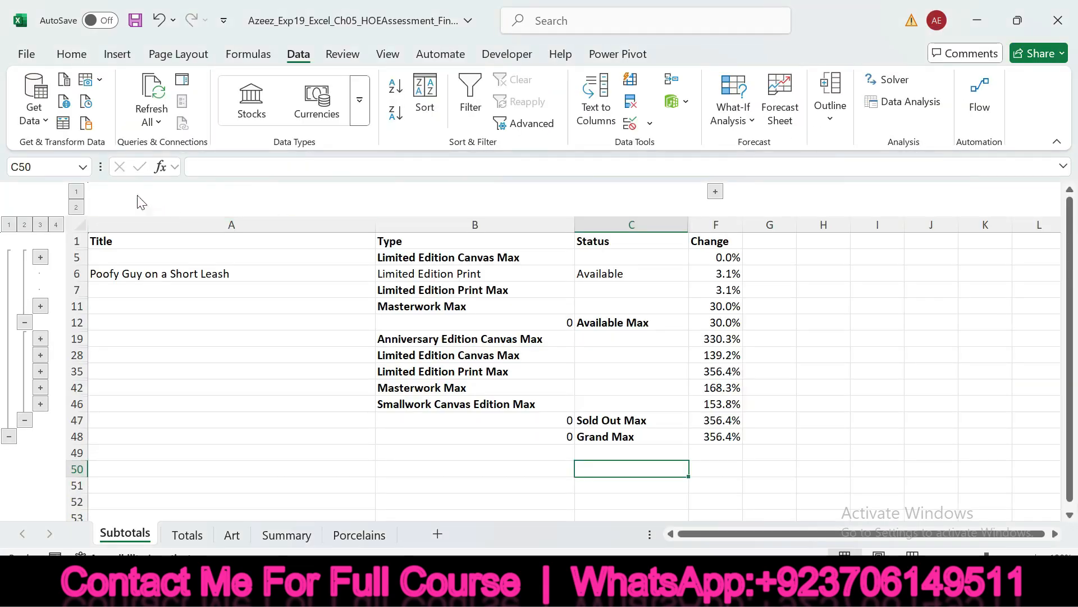
left_click(59, 159)
type("B1:F48")
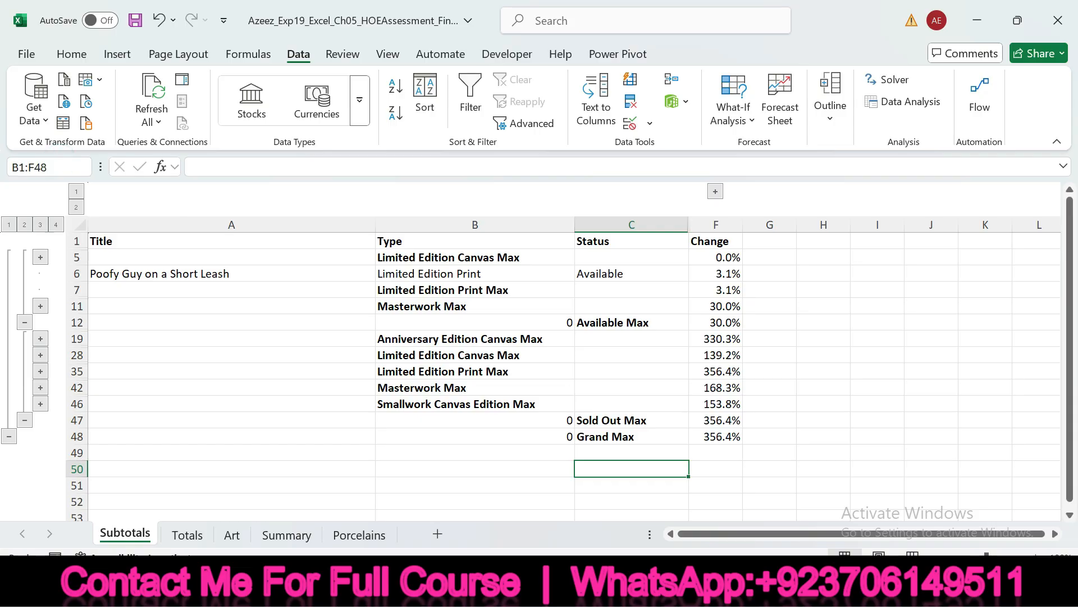
key("Return")
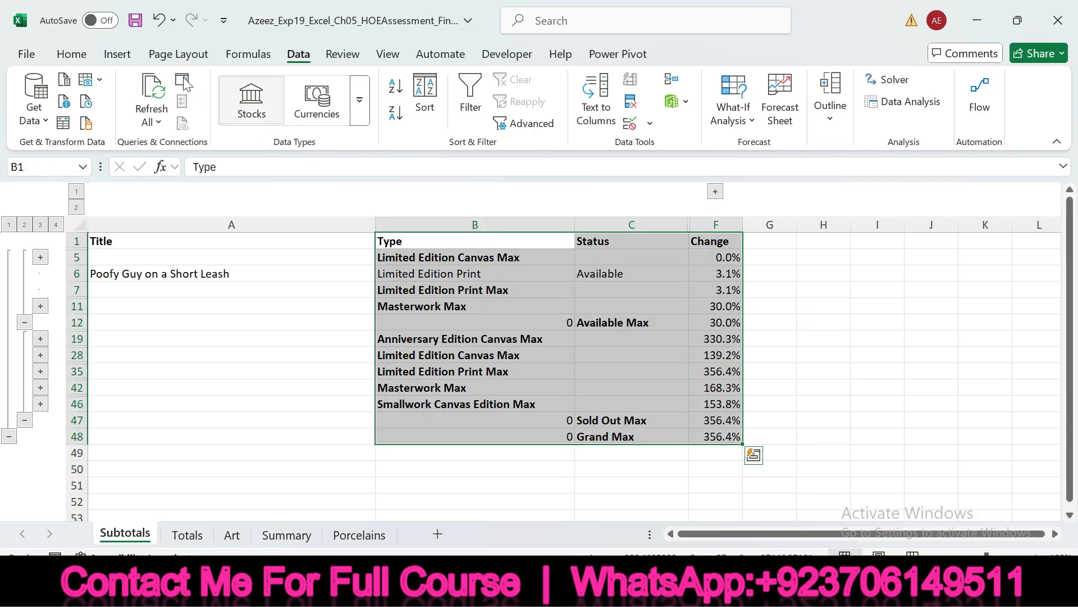
left_click(178, 53)
left_click(290, 120)
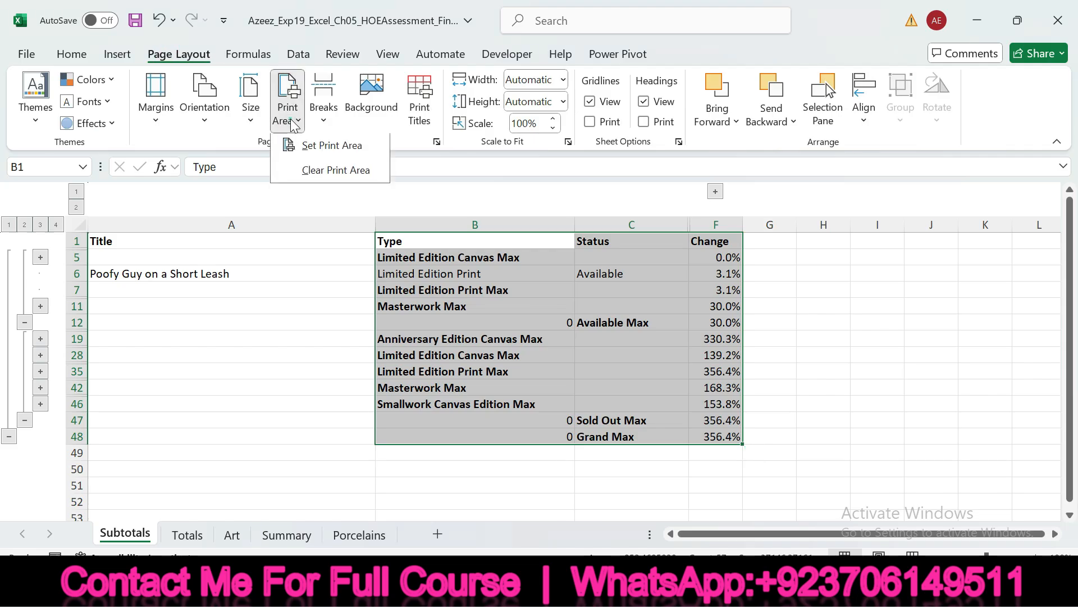
left_click(331, 150)
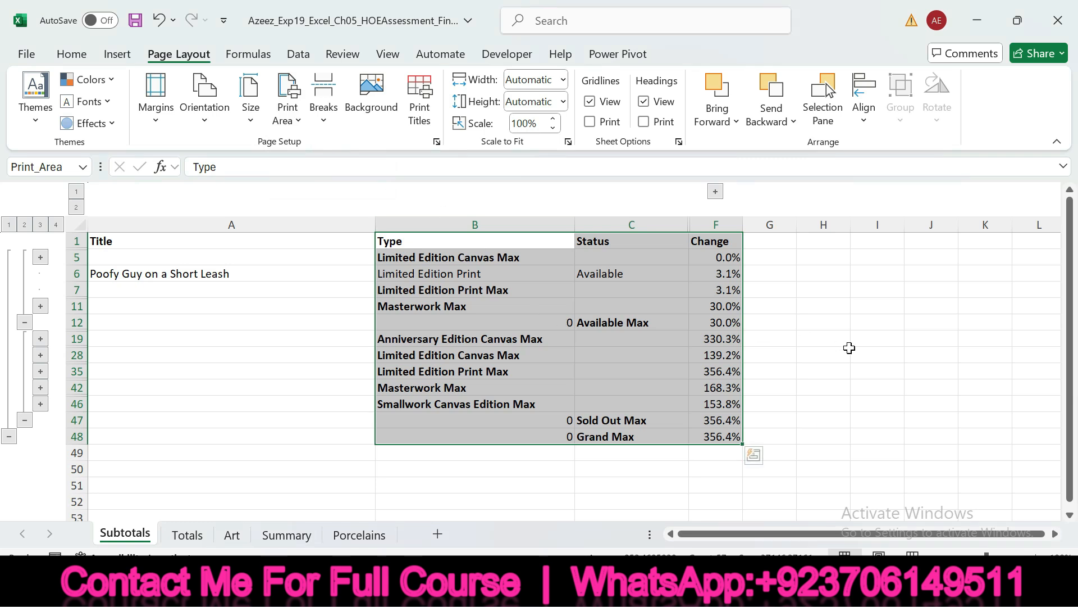
left_click(847, 353)
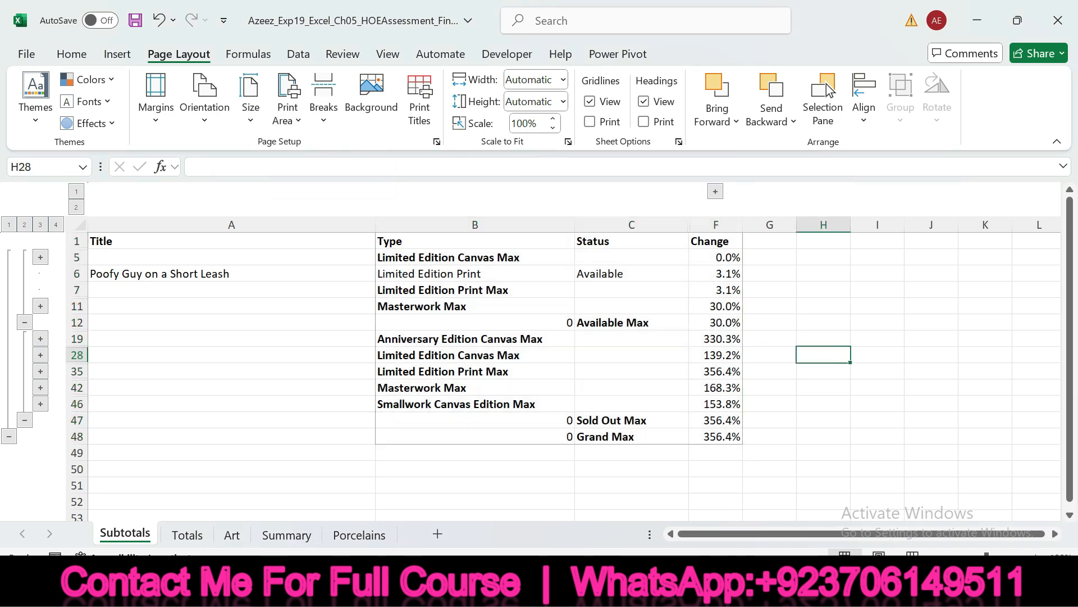
Switch to the Word instructions, undo the step 4 highlight, highlight step 5 in yellow, and read its recommended PivotTable instructions.
left_click(740, 584)
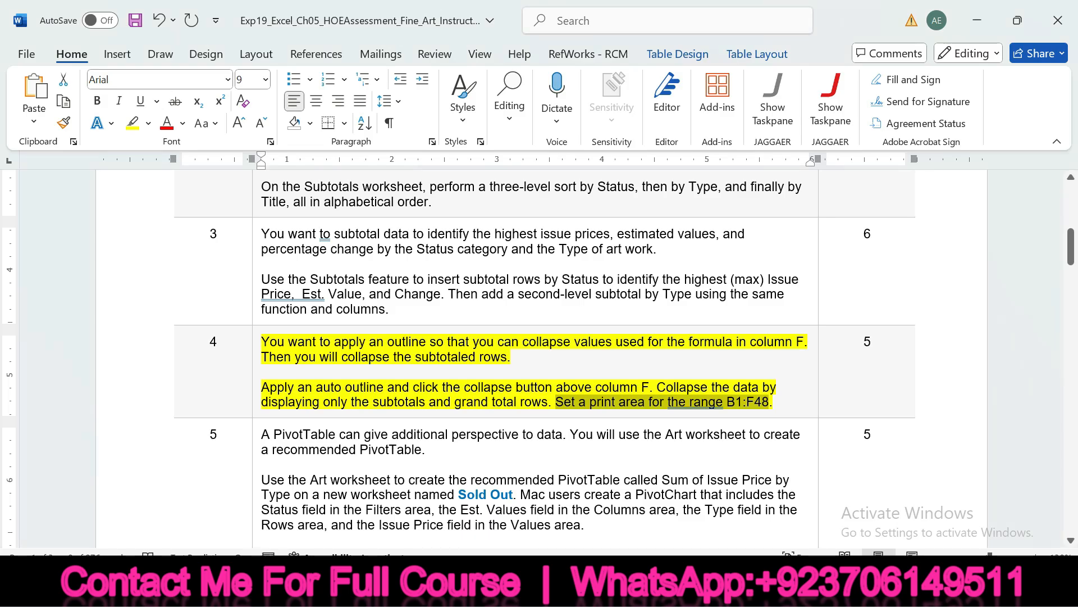
key("ctrl+z")
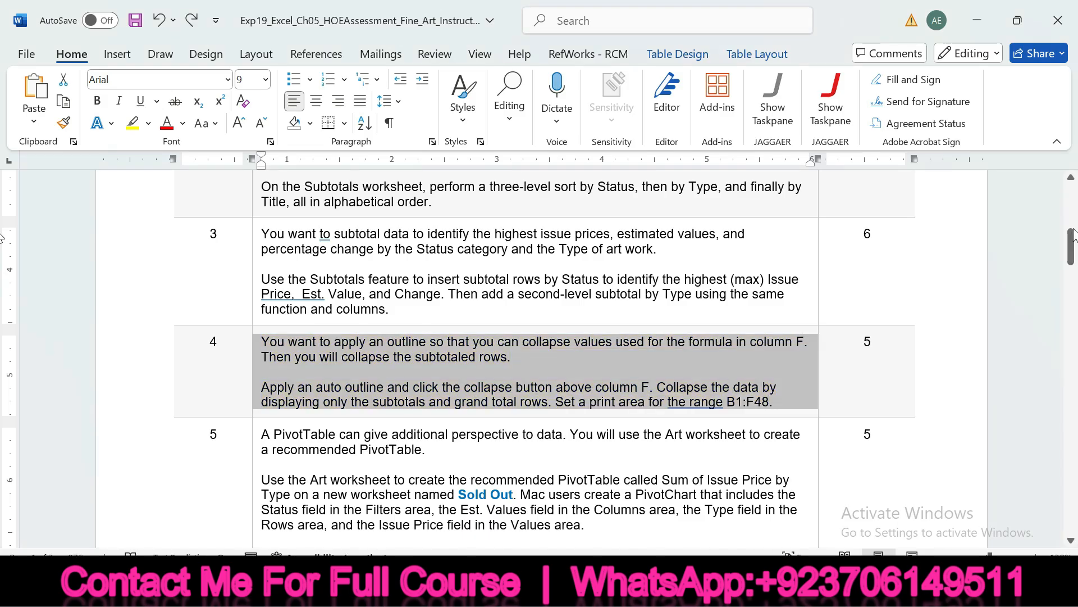
left_click_drag(1071, 247, 1072, 272)
left_click(252, 261)
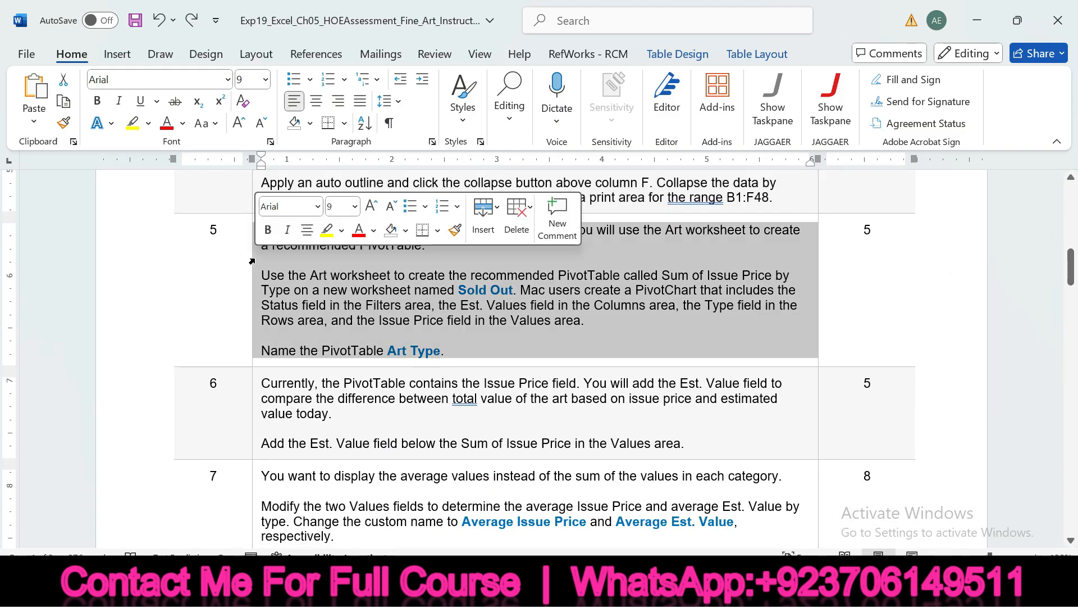
left_click(328, 229)
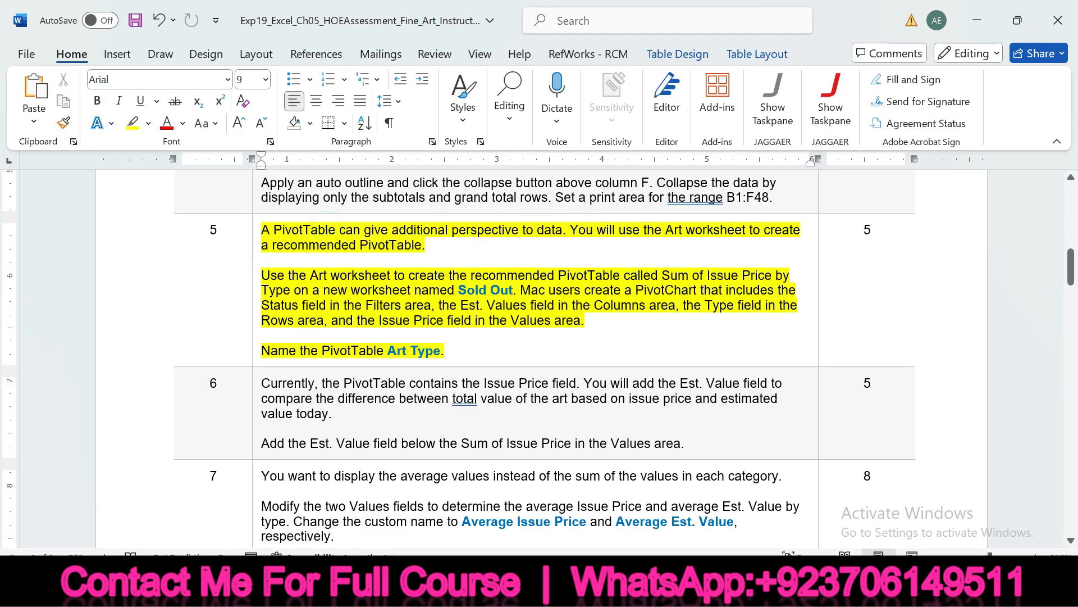
left_click_drag(261, 229, 423, 245)
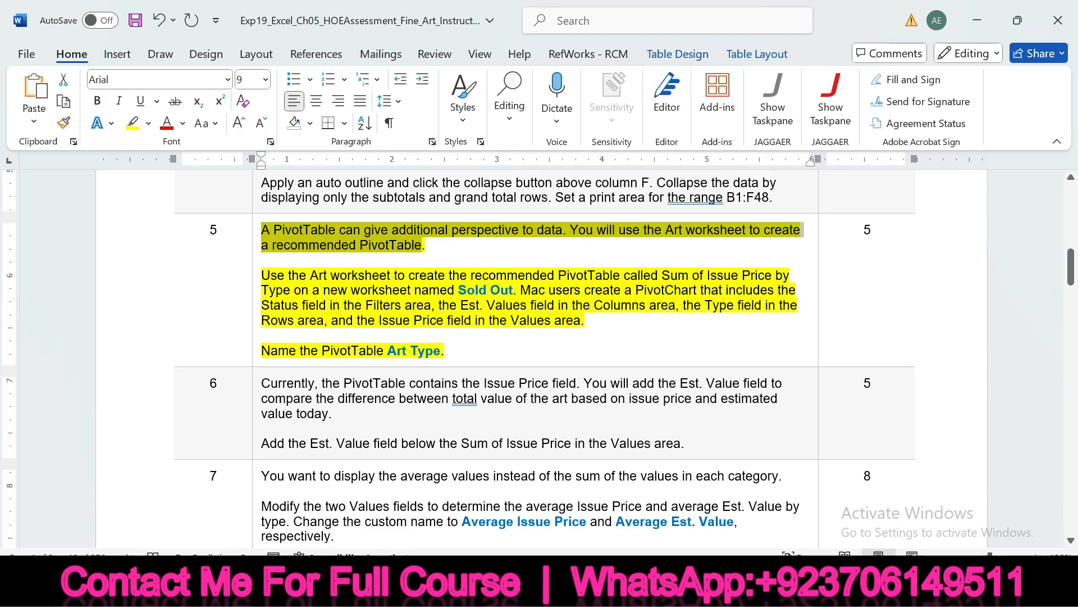
left_click_drag(261, 275, 513, 291)
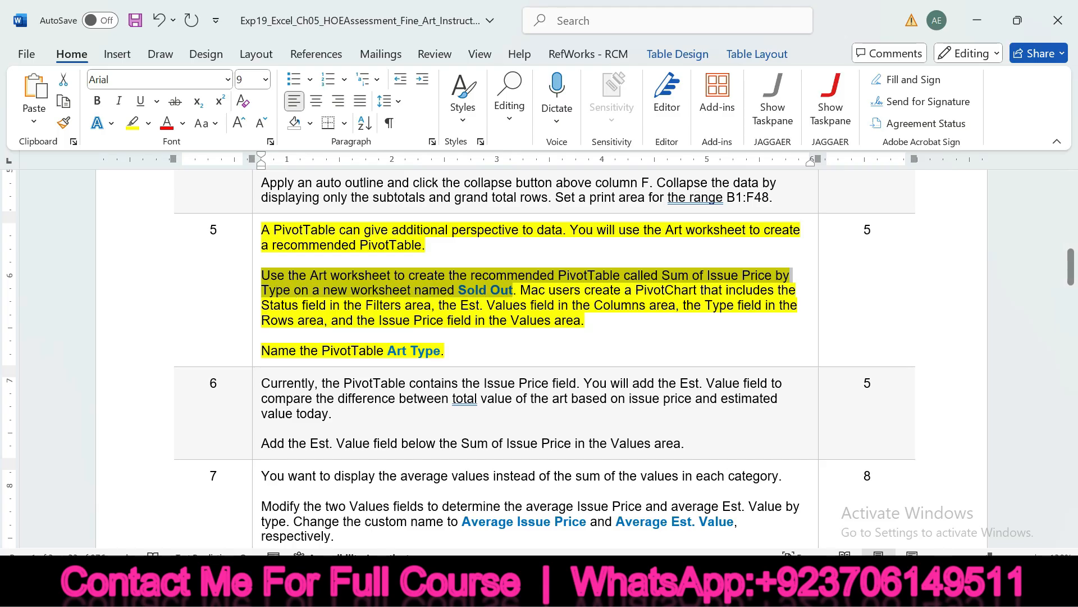
Switch to Excel and create the recommended PivotTable Sum of Issue Price by Type from the Art worksheet data.
key("alt+Tab")
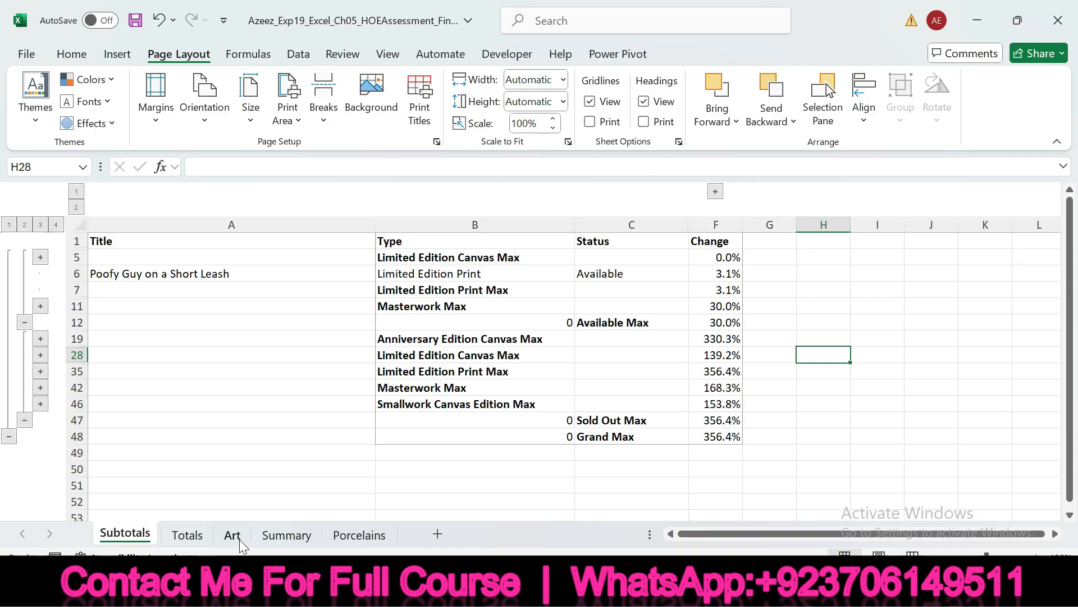
left_click(235, 538)
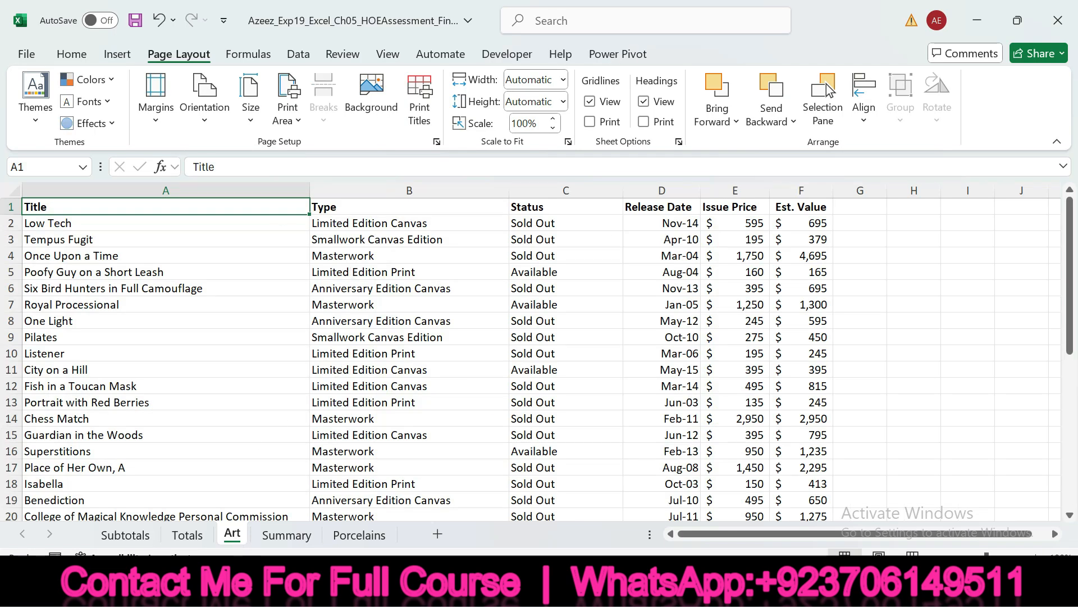
left_click(110, 57)
left_click(103, 96)
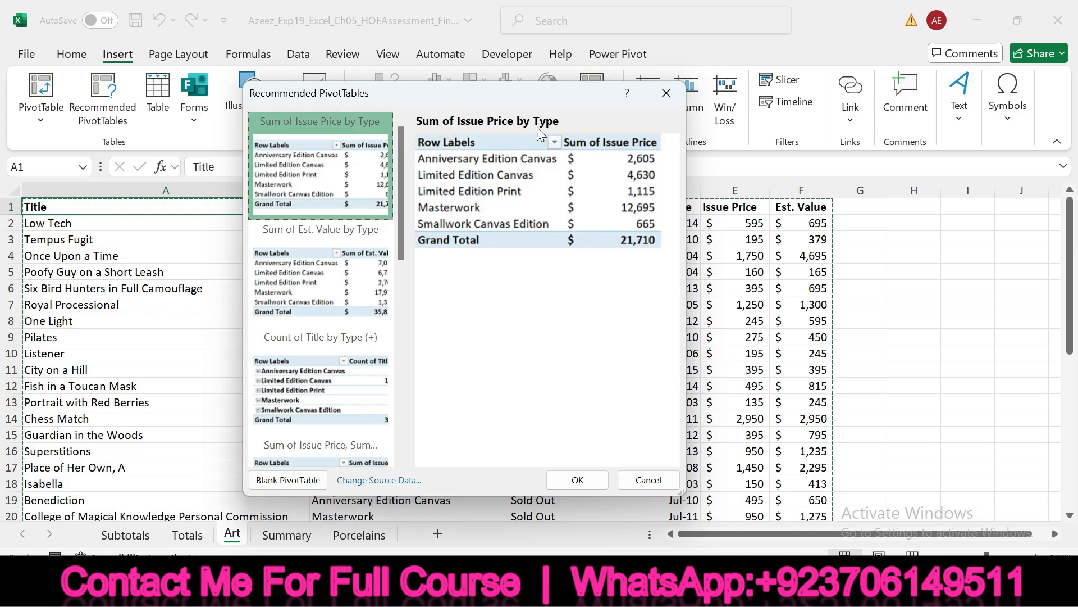
key("alt+Tab")
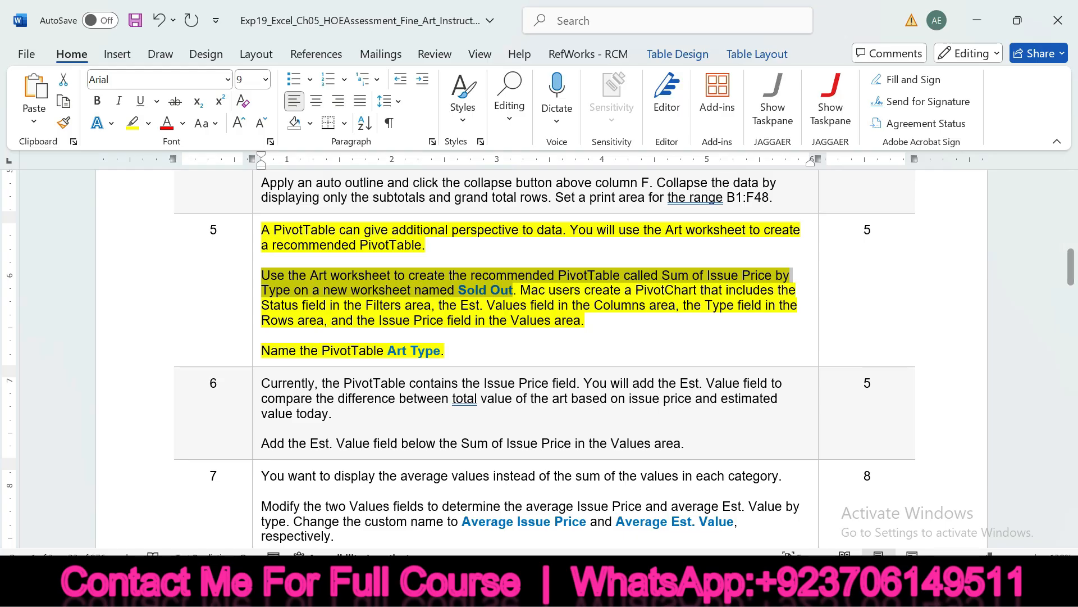
key("alt+Tab")
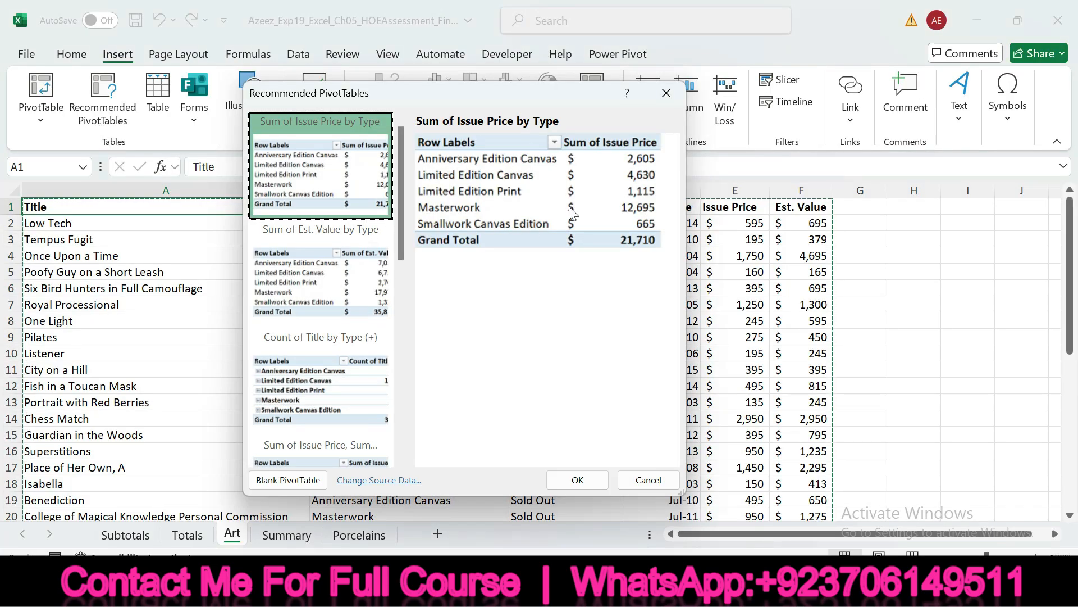
left_click(577, 480)
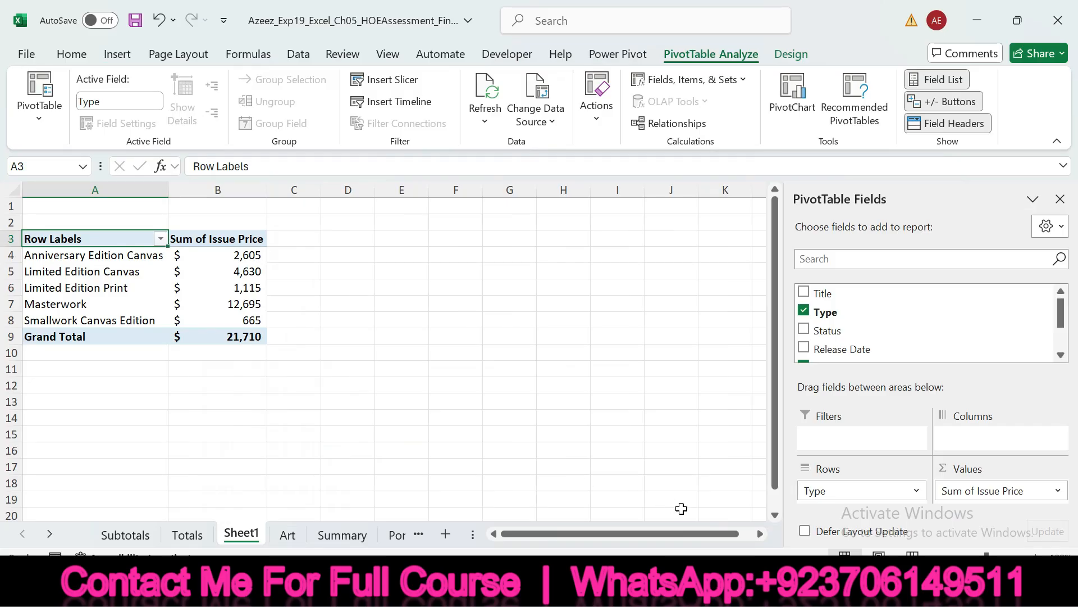
Check the required sheet name in the Word instructions and rename the new PivotTable worksheet in Excel as Sold Out.
key("alt+Tab")
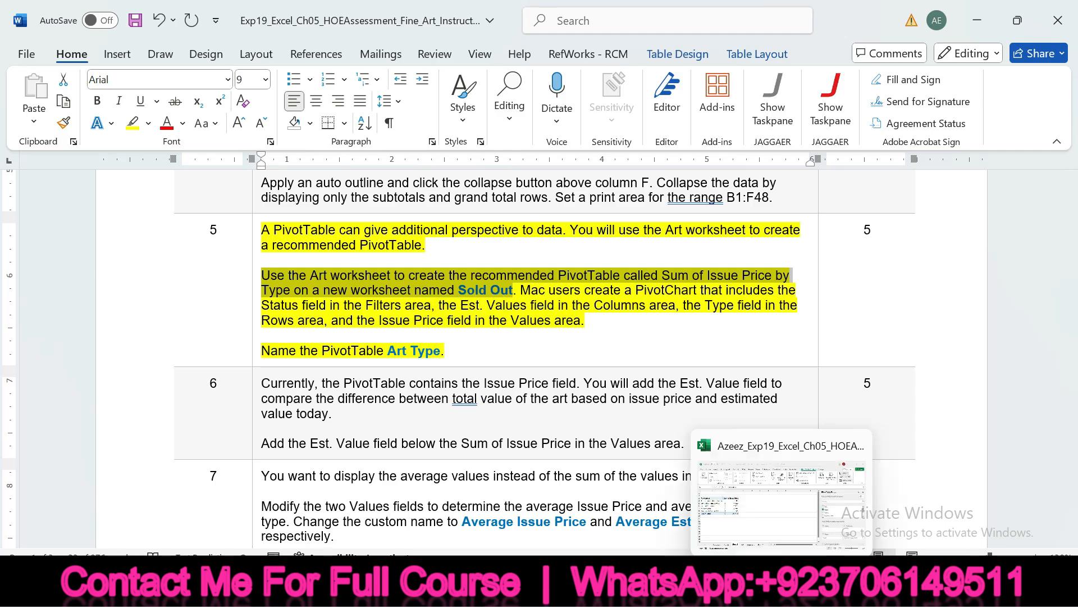
left_click(786, 489)
right_click(235, 539)
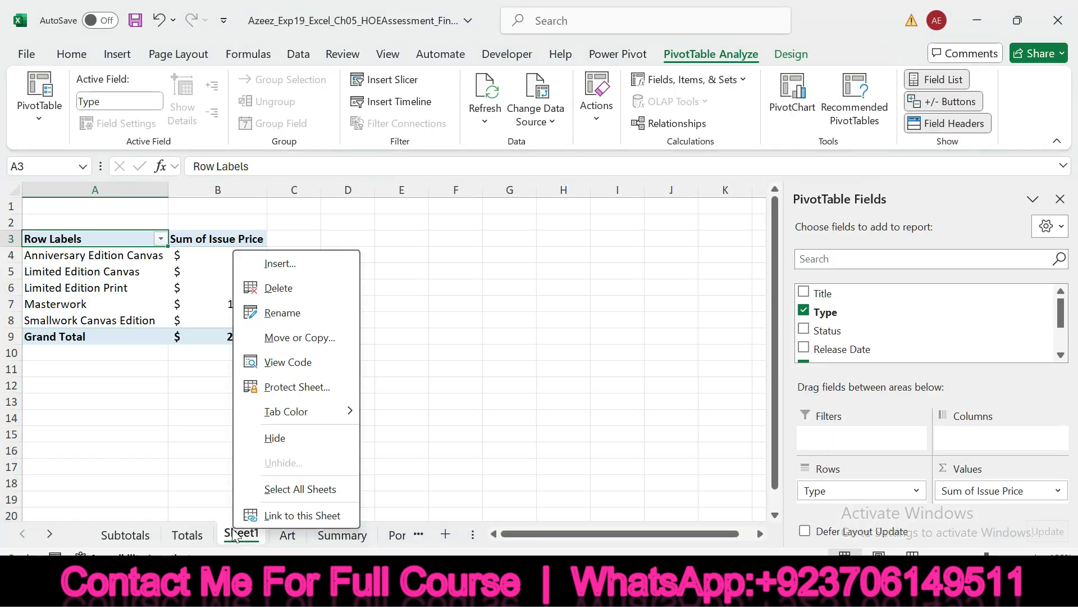
left_click(297, 319)
type("Sold")
key("Return")
type("Out")
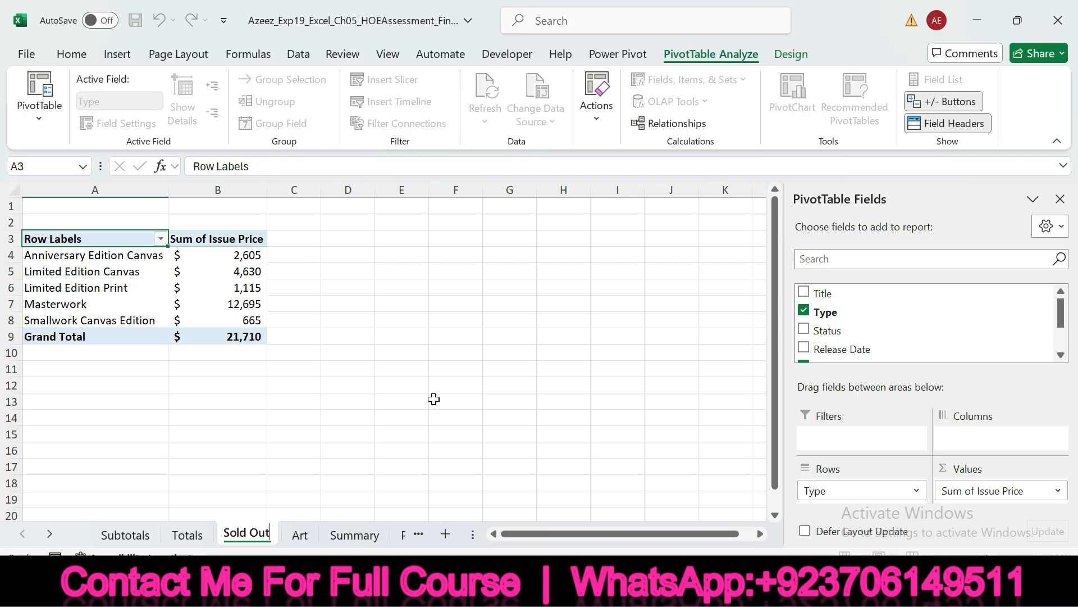
key("Return")
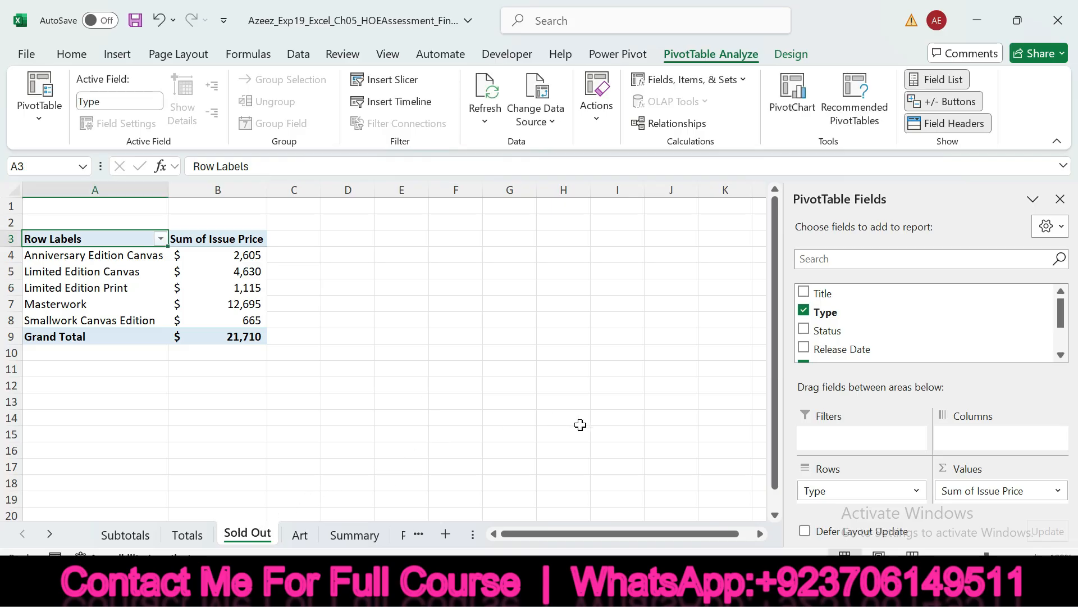
Read the step 5 field placements in the Word instructions and compare them with the PivotTable fields on the Sold Out worksheet in Excel.
key("alt+Tab")
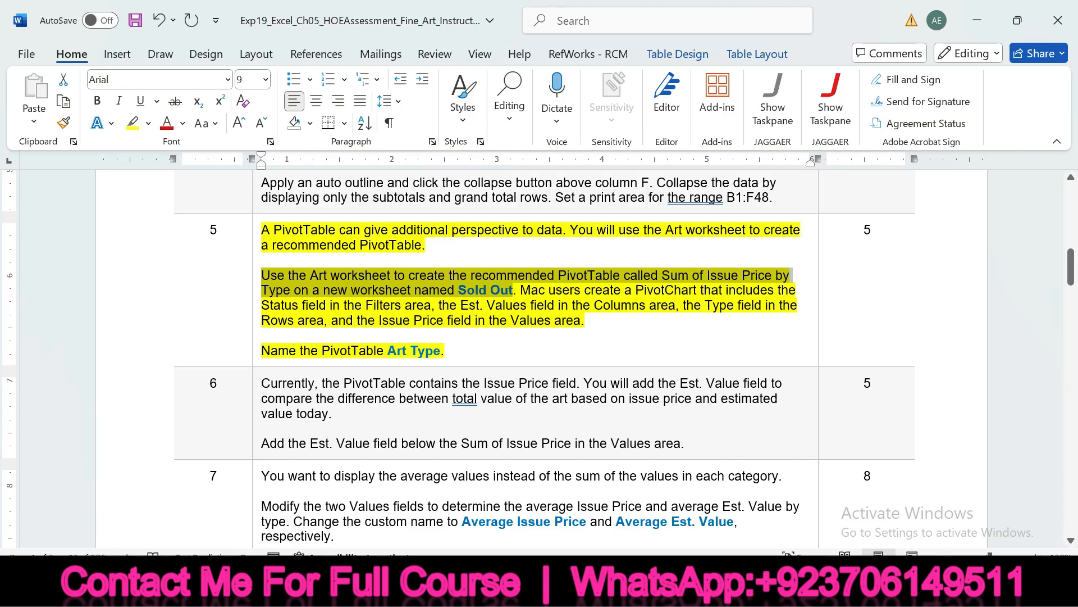
left_click_drag(520, 290, 584, 320)
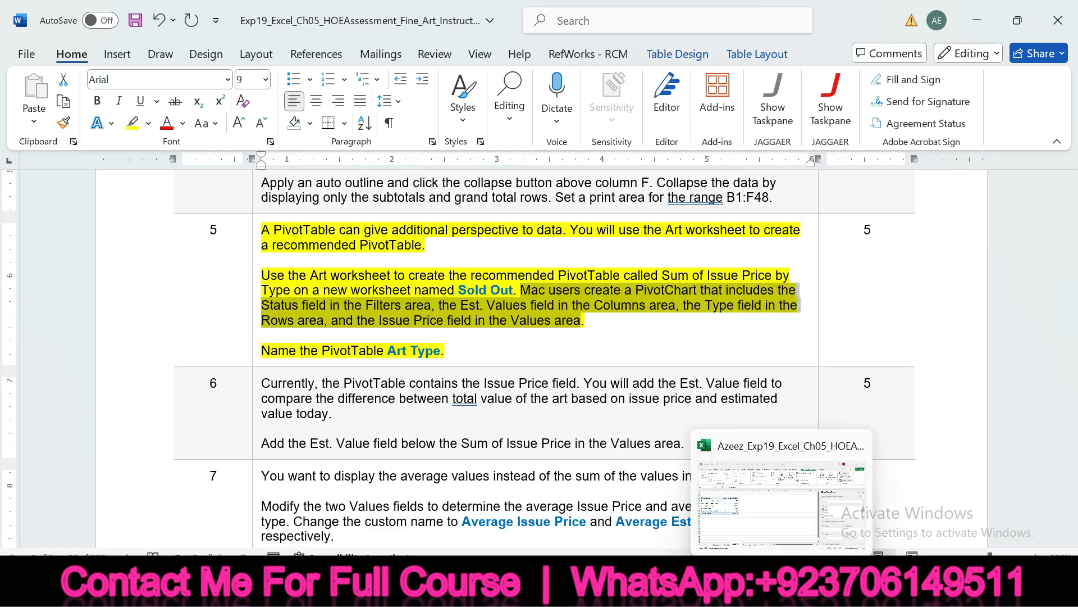
left_click(812, 510)
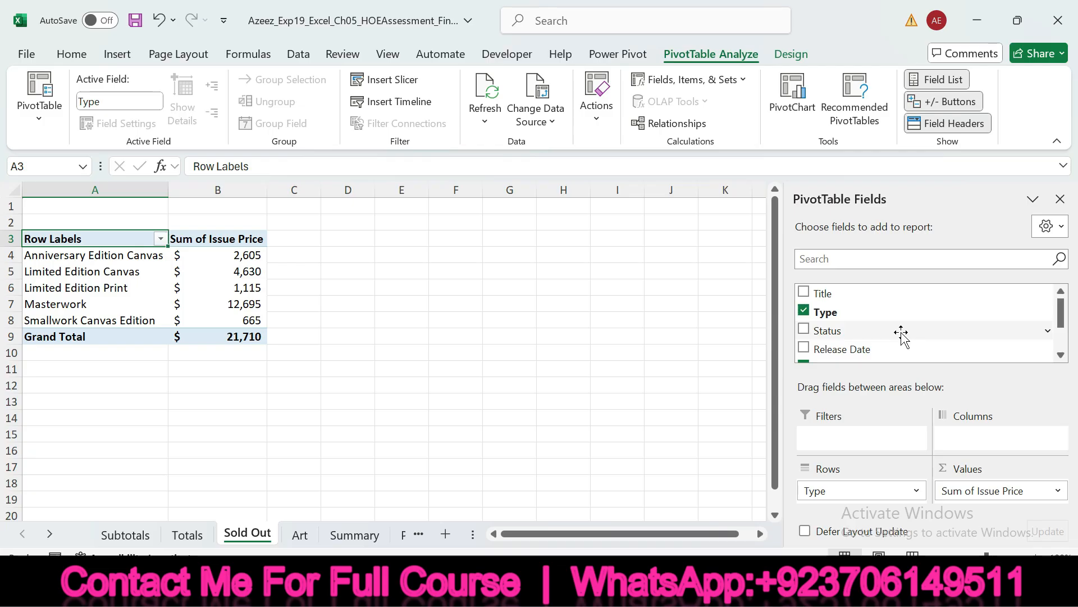
key("alt+Tab")
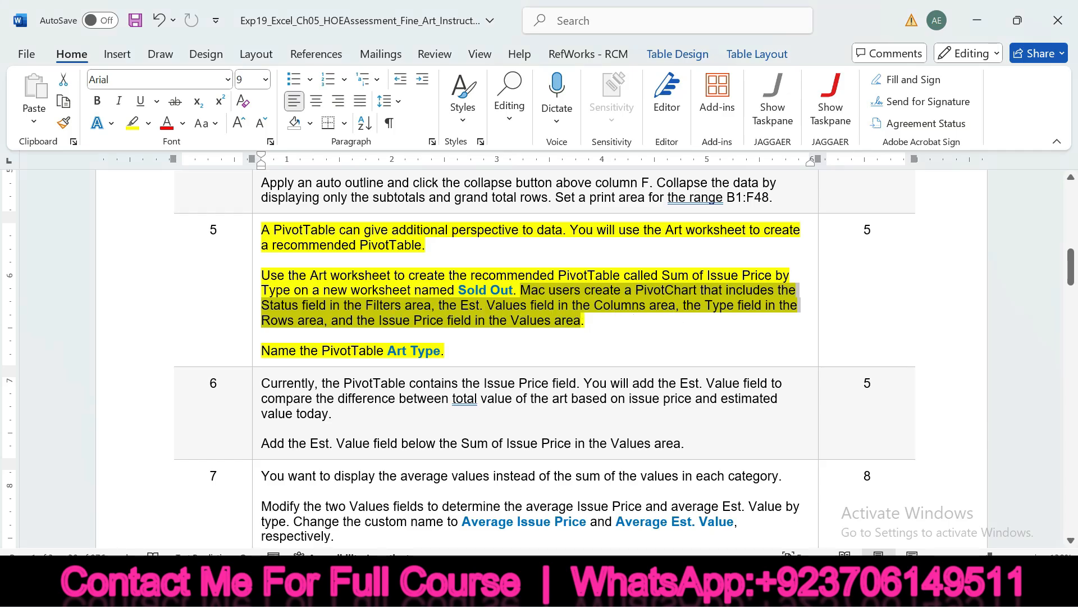
left_click(954, 539)
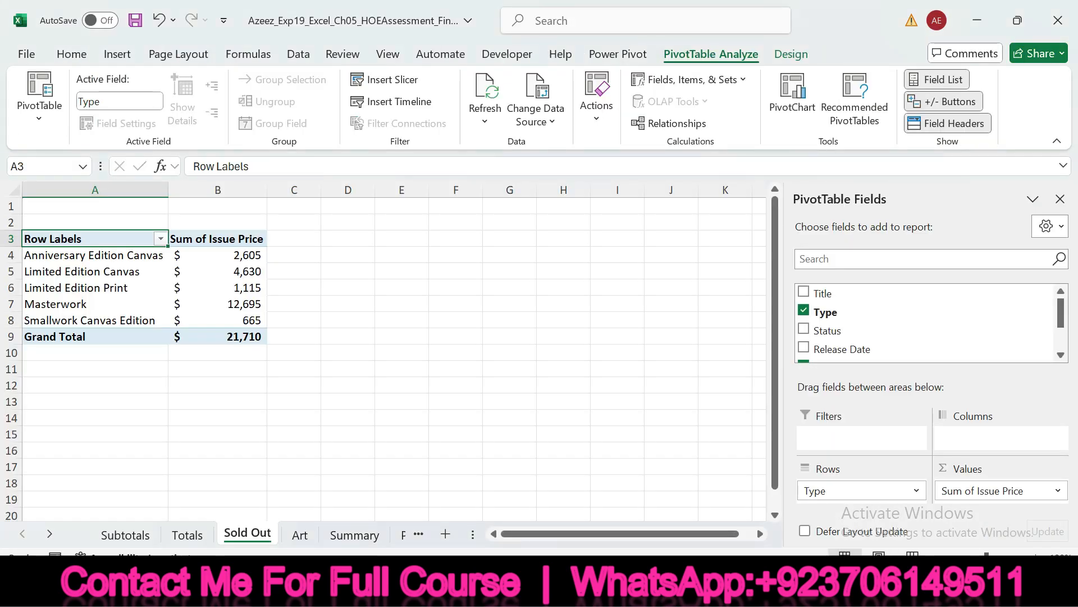
left_click(752, 494)
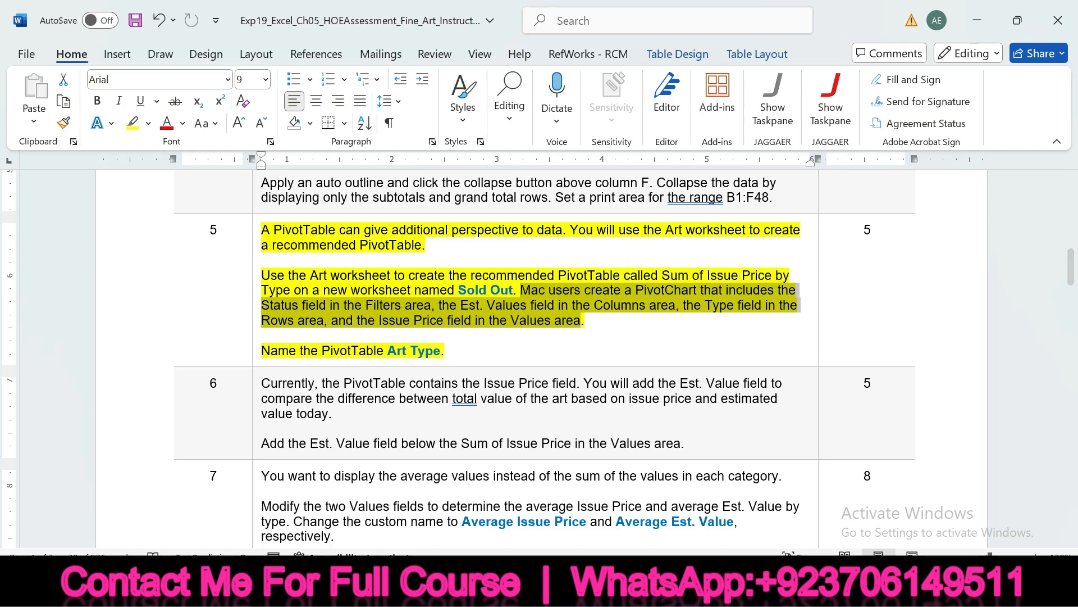
key("alt+Tab")
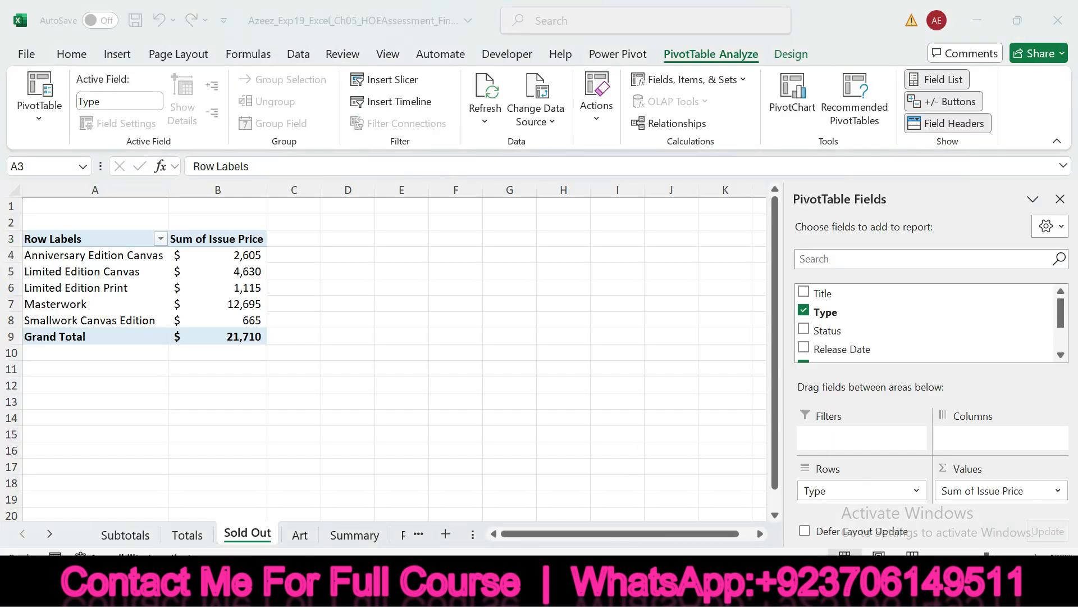
key("alt+Tab")
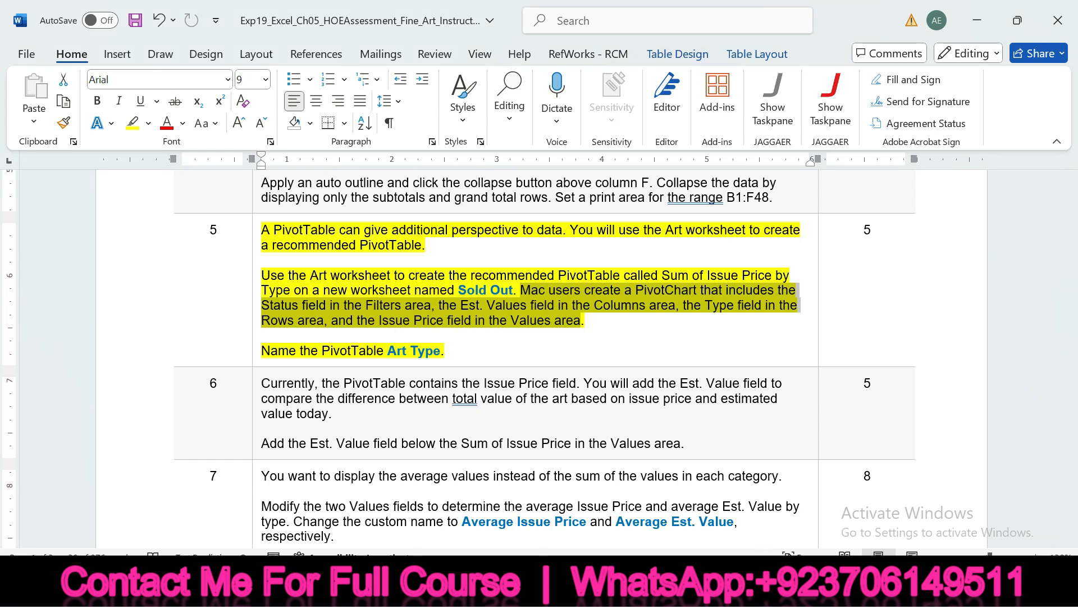
key("alt+Tab")
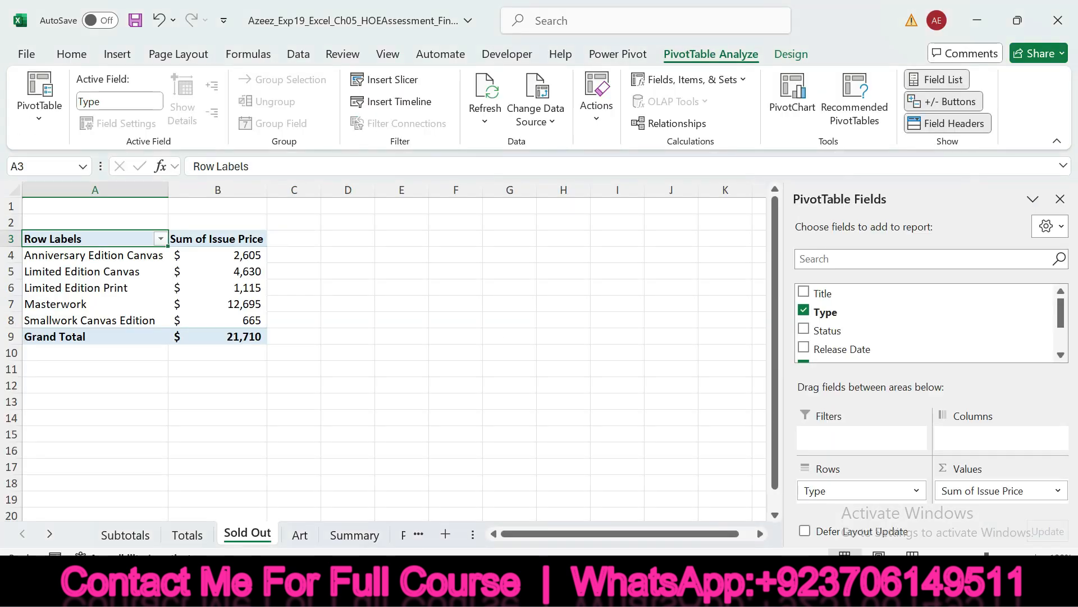
key("alt+Tab")
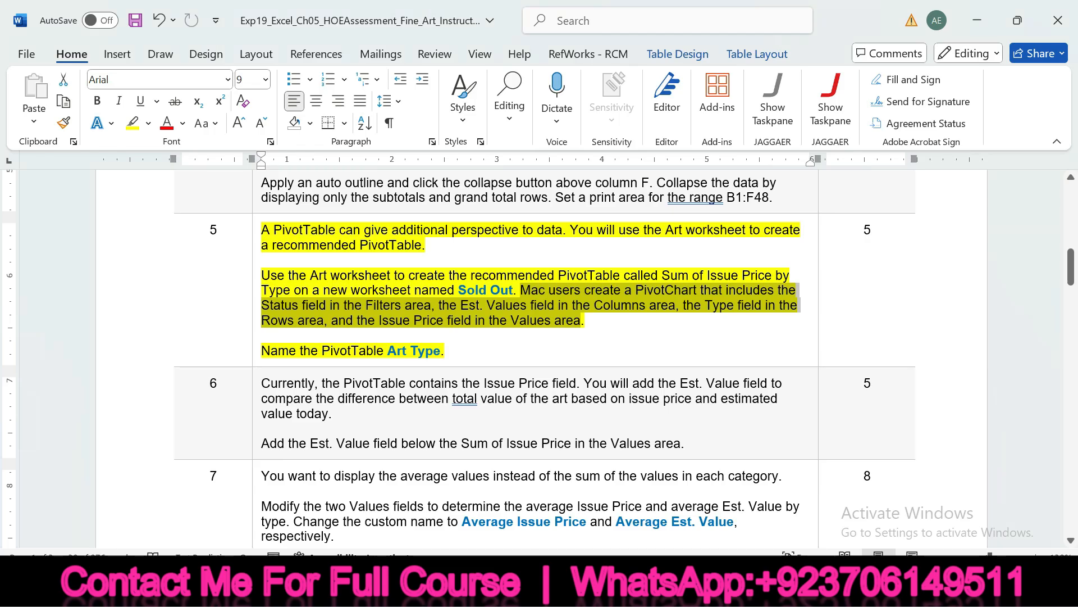
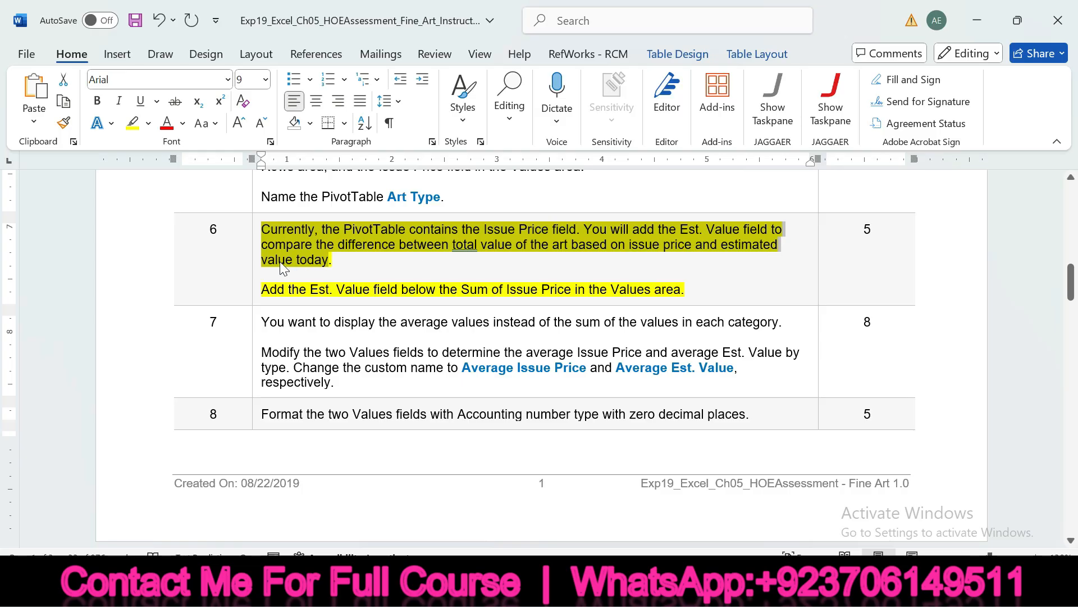
Read the step 6 sentence on adding Est. Value to the Values area and return to the Sold Out PivotTable in Excel.
left_click_drag(262, 289, 671, 289)
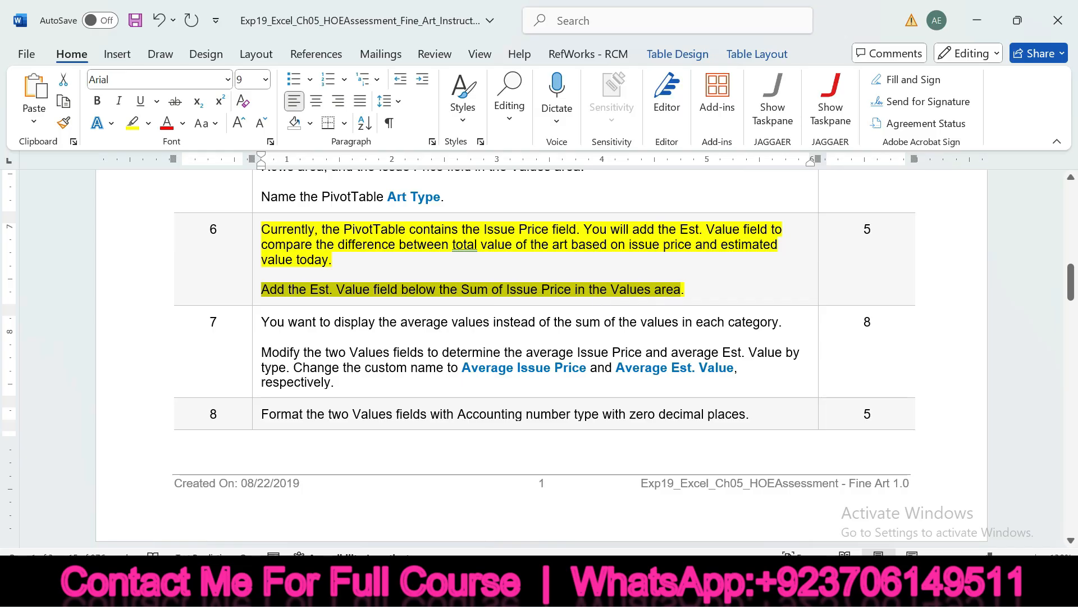
key("alt+Tab")
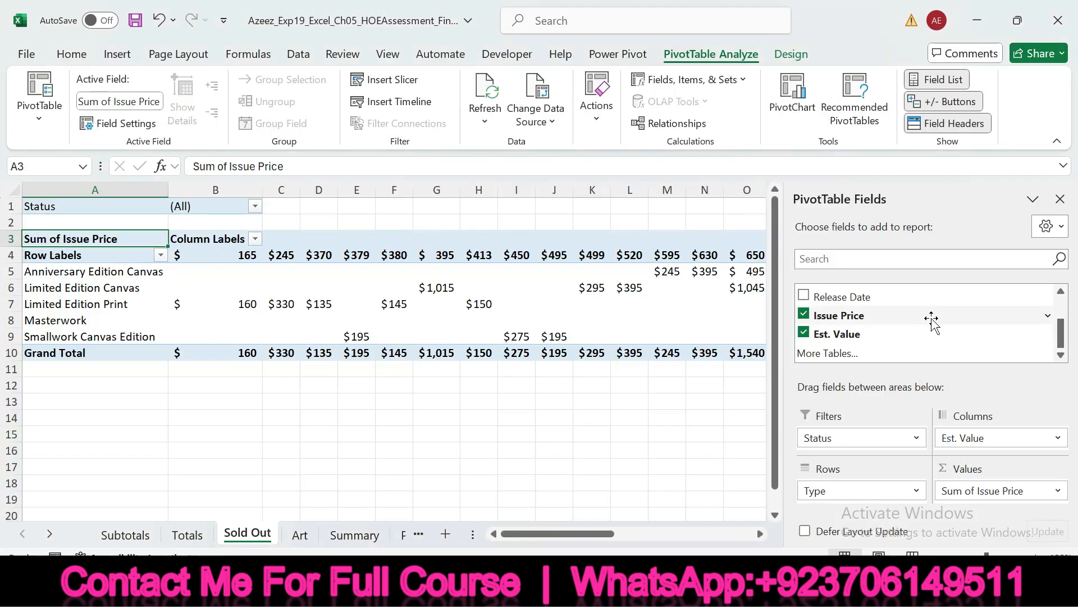
Add the Est. Value field to the Values area below Sum of Issue Price in the Sold Out PivotTable.
left_click_drag(919, 335, 988, 496)
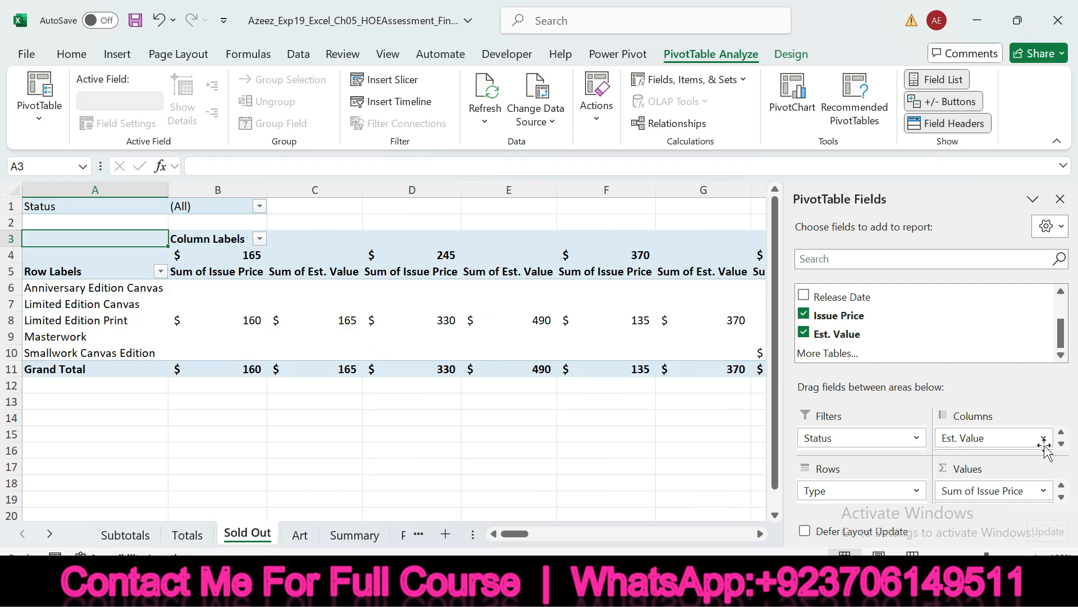
left_click(1061, 497)
left_click(1062, 485)
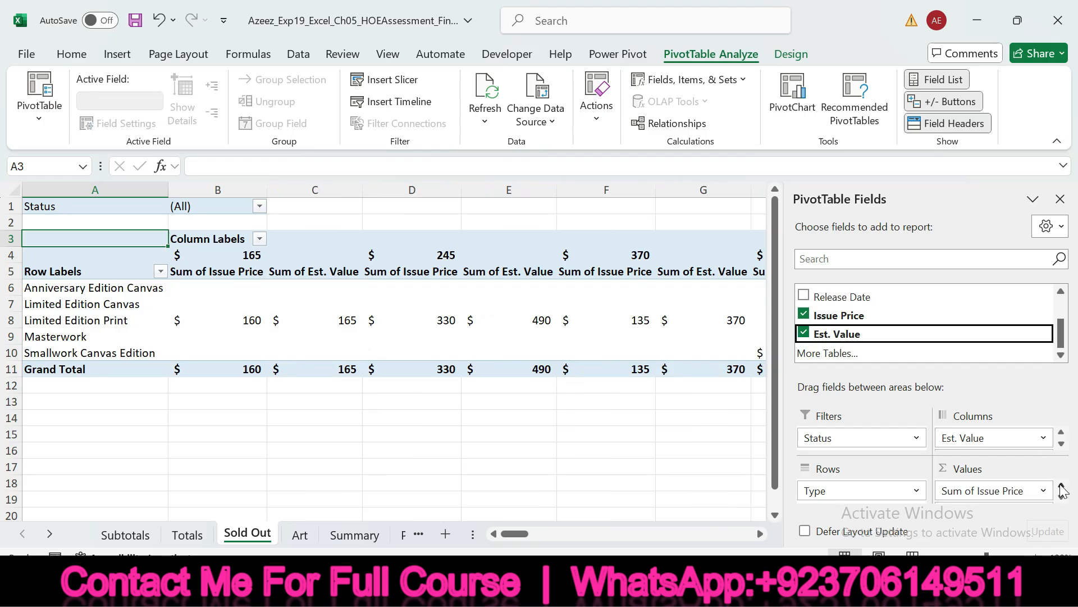
Switch to the Word instructions, undo the step 6 highlight and highlight the step 7 instructions in yellow.
key("alt+Tab")
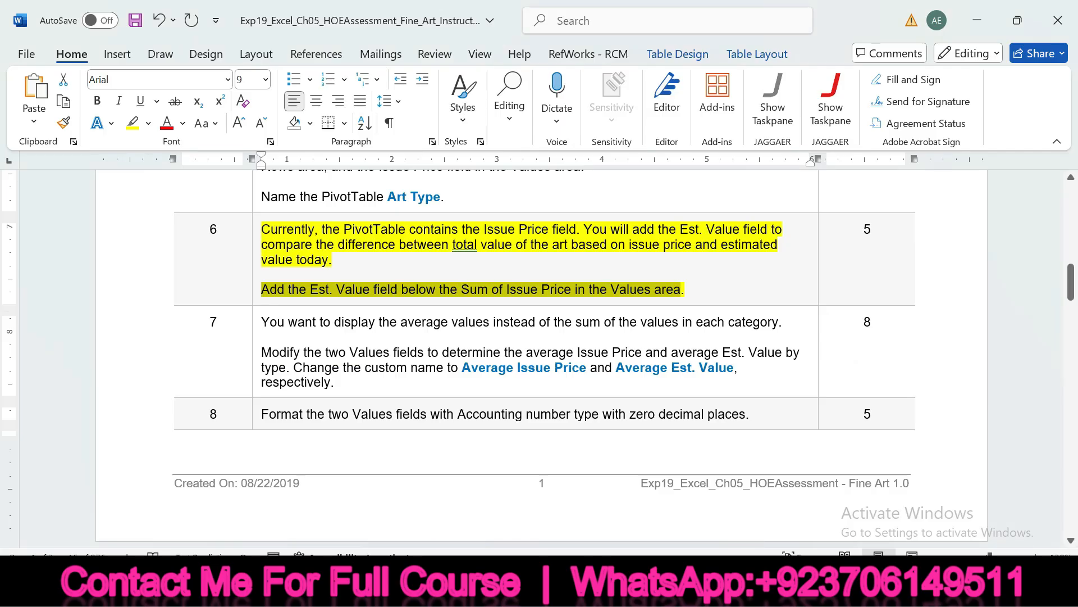
key("ctrl+z")
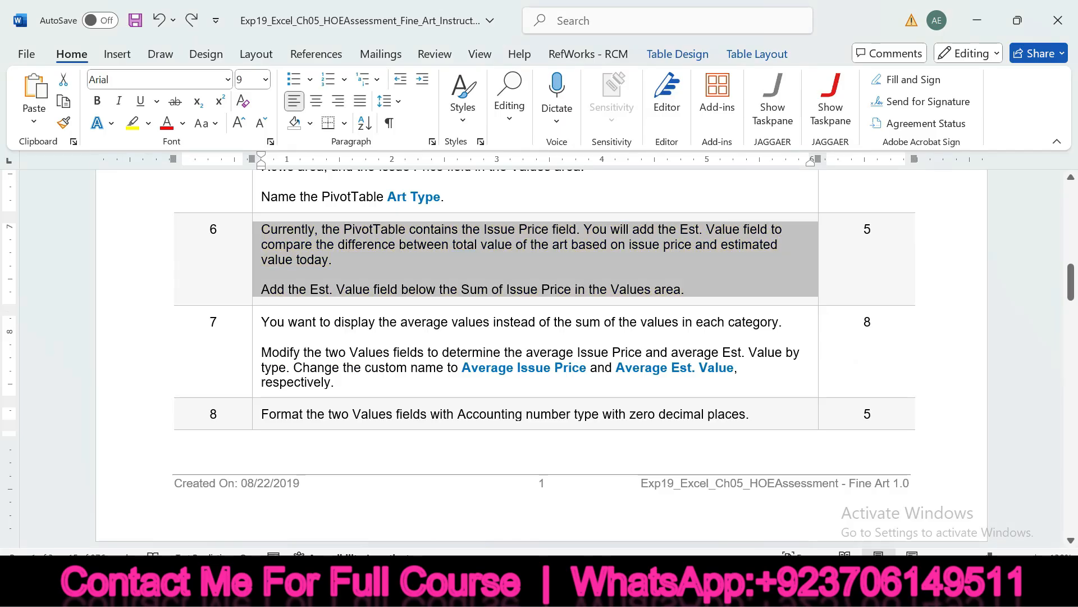
left_click(256, 365)
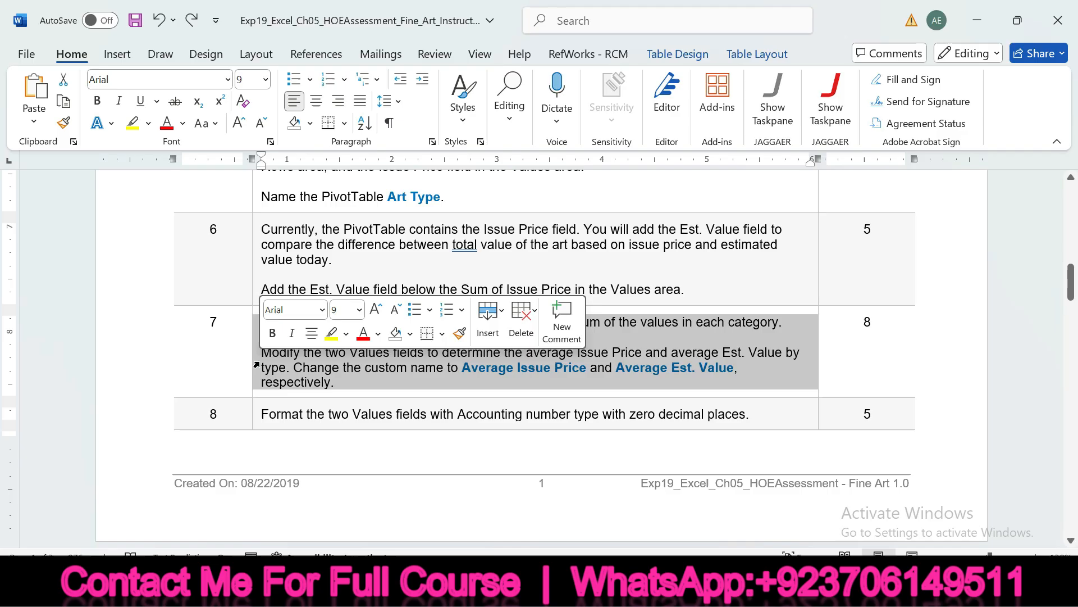
left_click(332, 336)
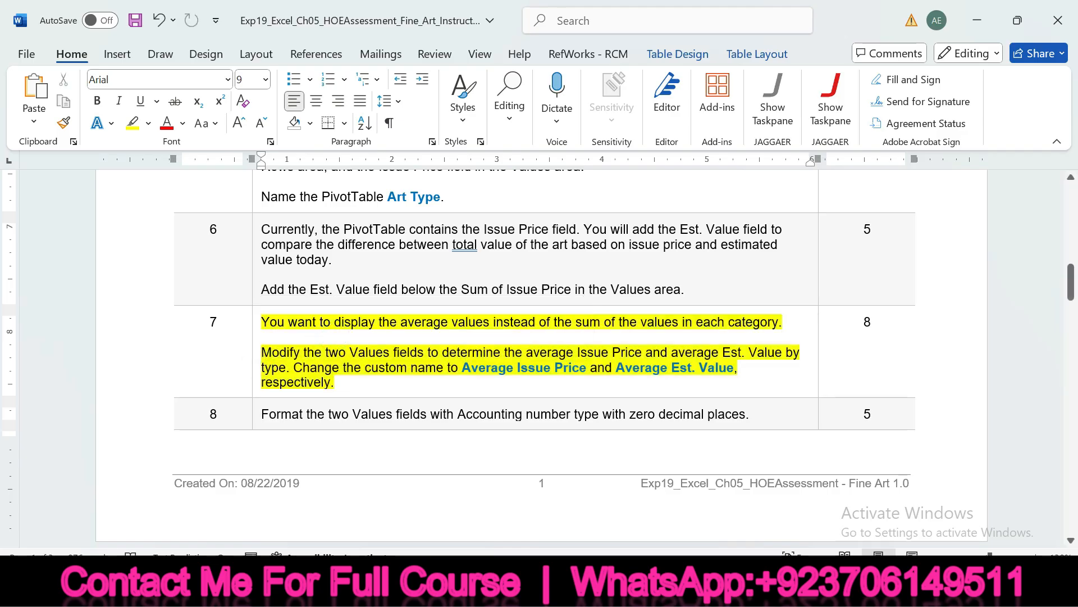
Read the step 7 instructions on averaging the two Values fields and changing their custom names.
left_click_drag(262, 321, 765, 321)
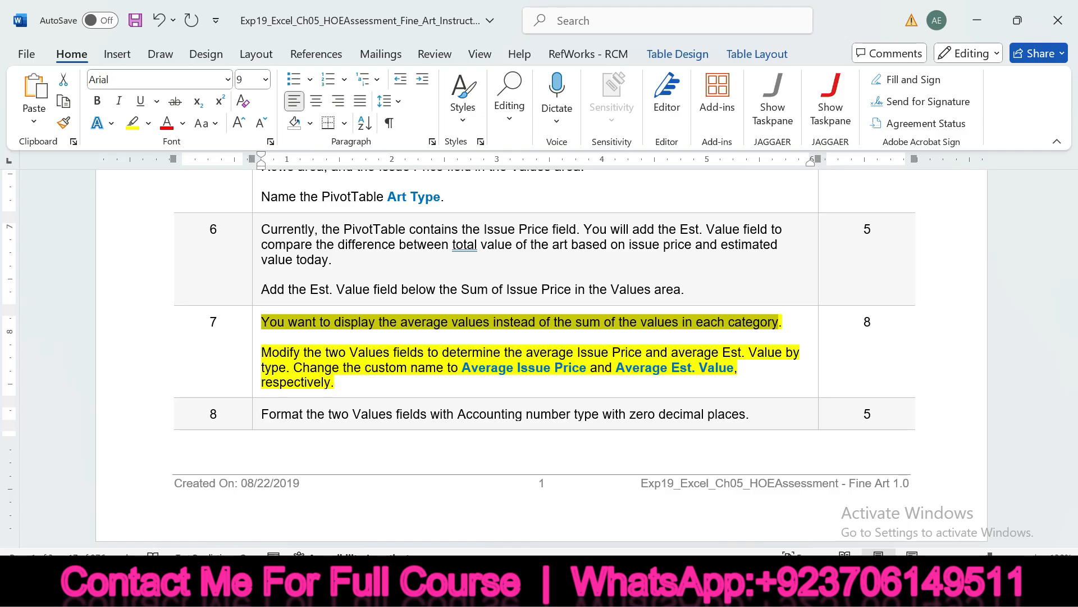
left_click_drag(261, 352, 425, 367)
left_click(304, 359)
left_click_drag(262, 353, 318, 387)
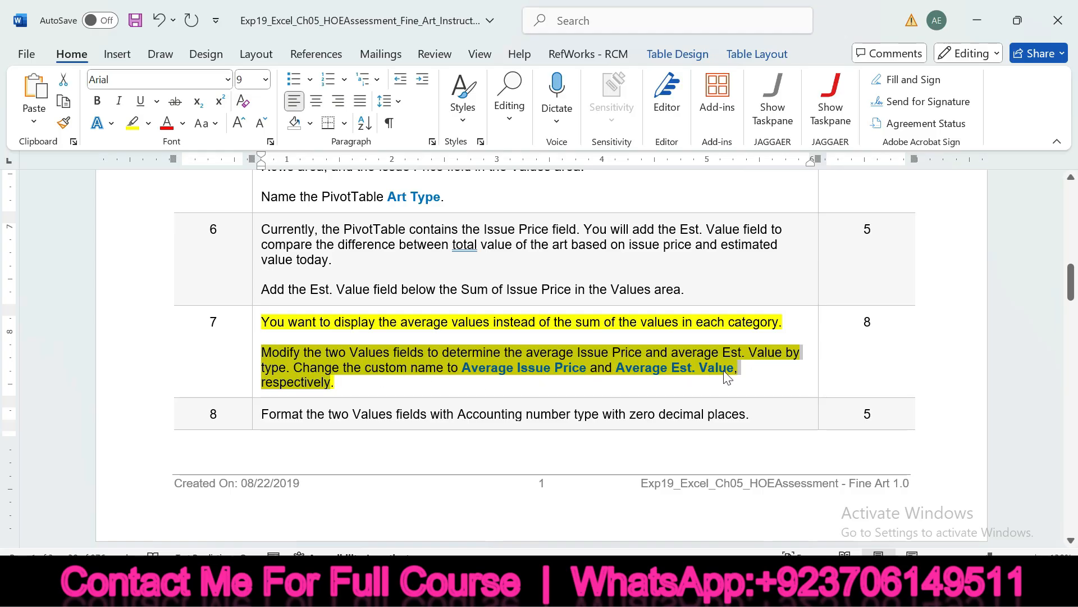
left_click(490, 375)
left_click_drag(462, 368, 586, 369)
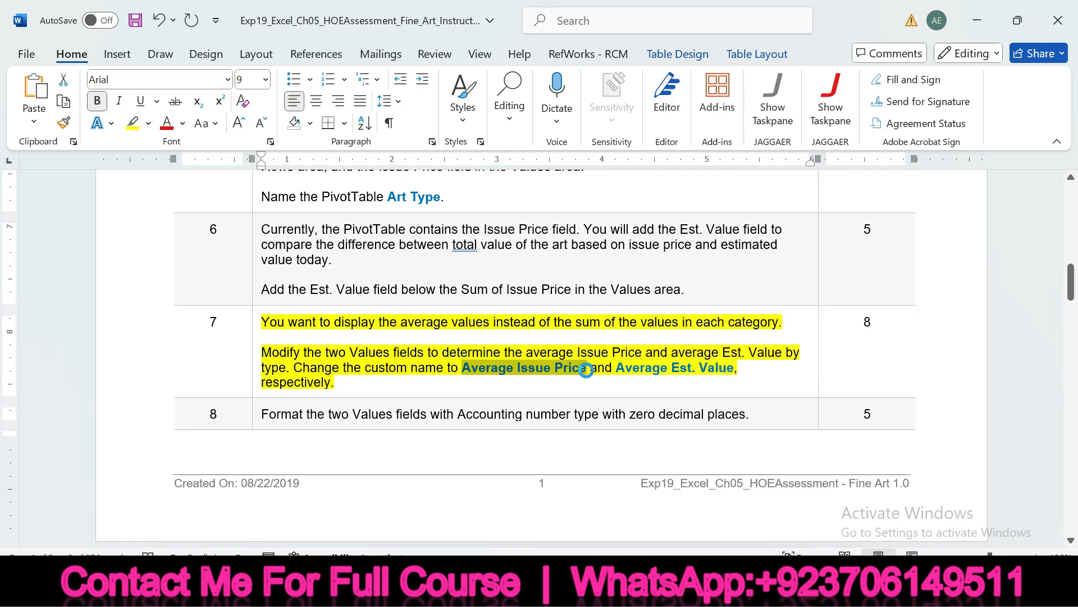
left_click_drag(293, 368, 554, 371)
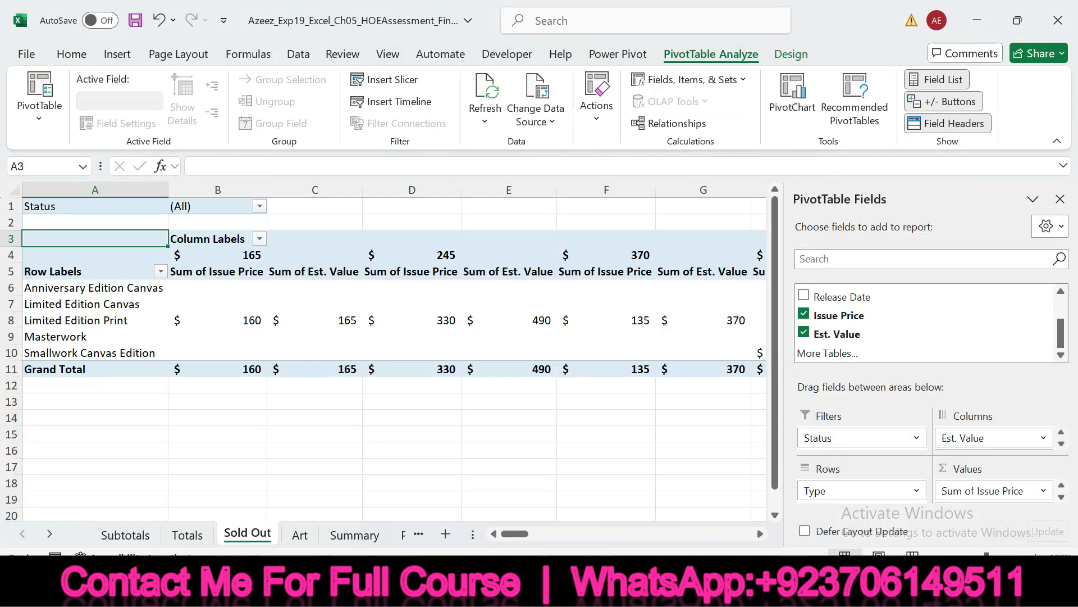
Switch to Excel and change the custom name of the Sum of Issue Price field to Average Issue Price.
key("alt+Tab")
left_click(1023, 490)
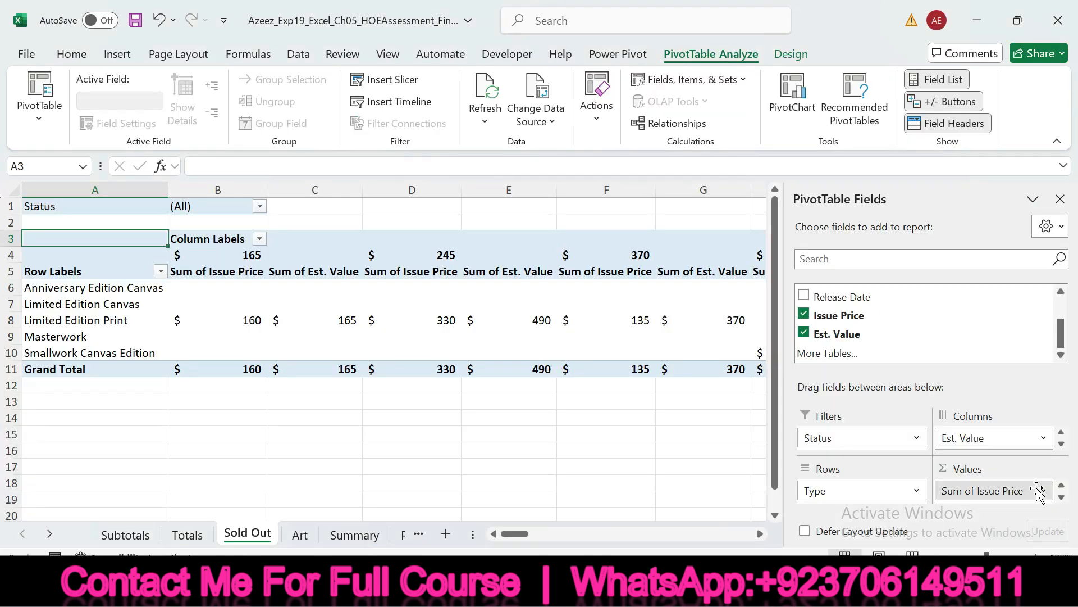
left_click(1010, 474)
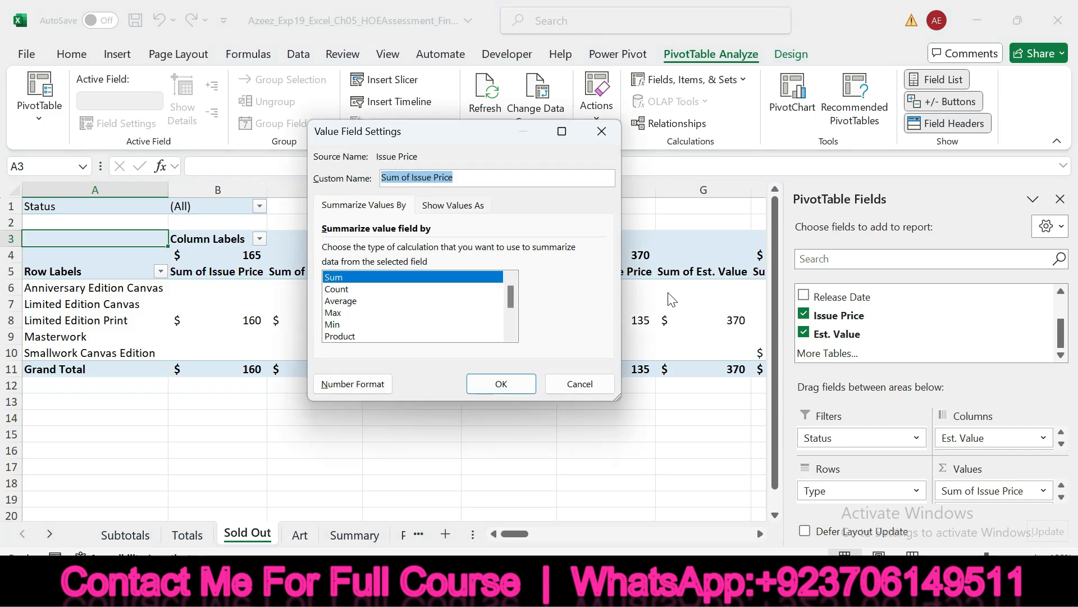
type("Average Issue Price")
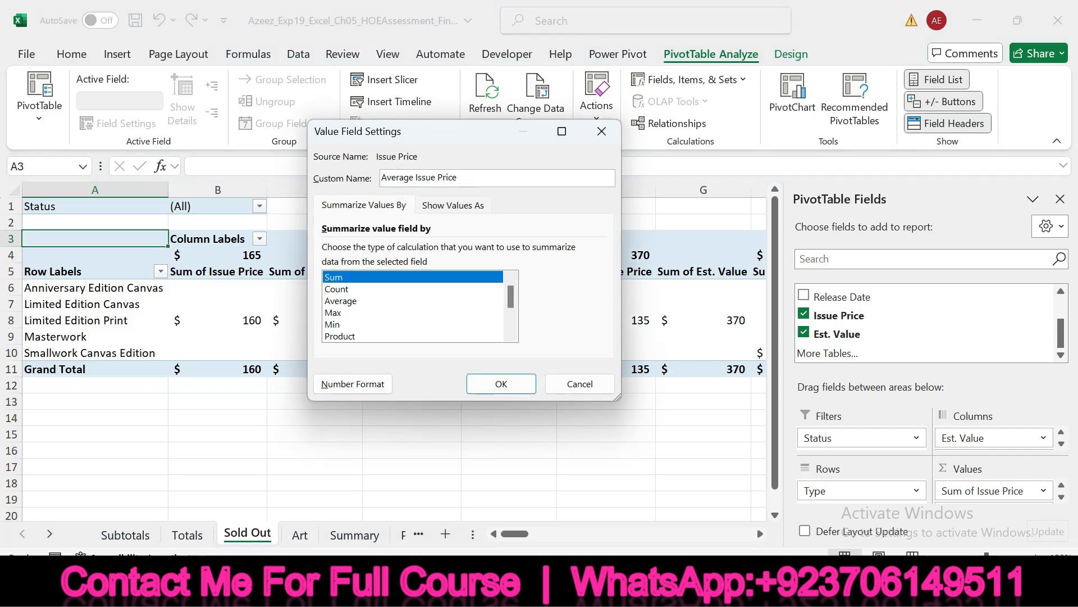
left_click(508, 385)
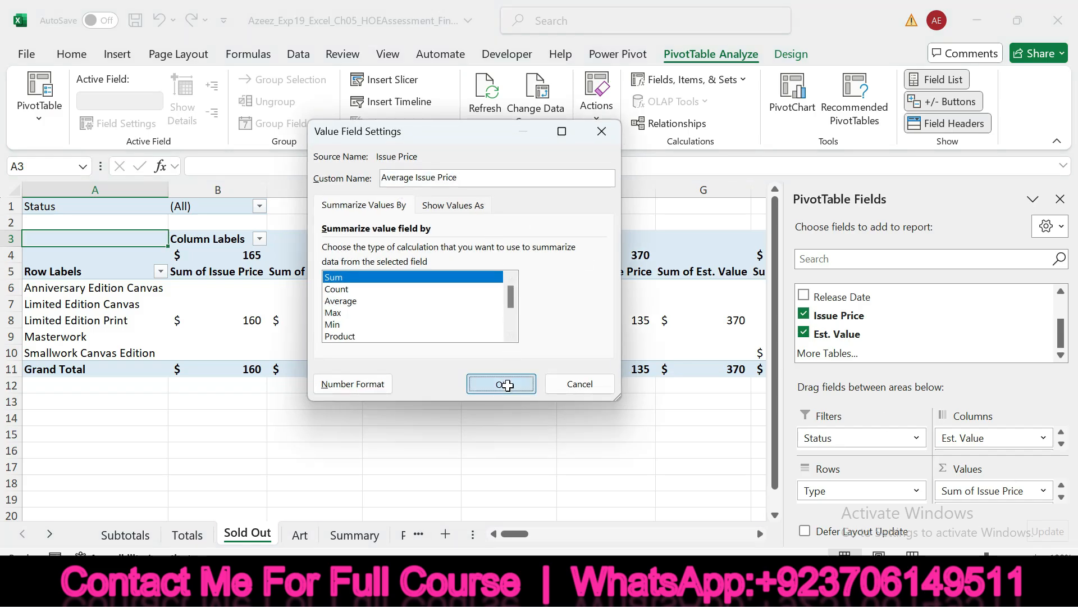
Check the second custom name in the Word instructions and rename the Sum of Est. Value field in Excel as Average Est. Value.
key("alt+Tab")
left_click_drag(293, 367, 715, 371)
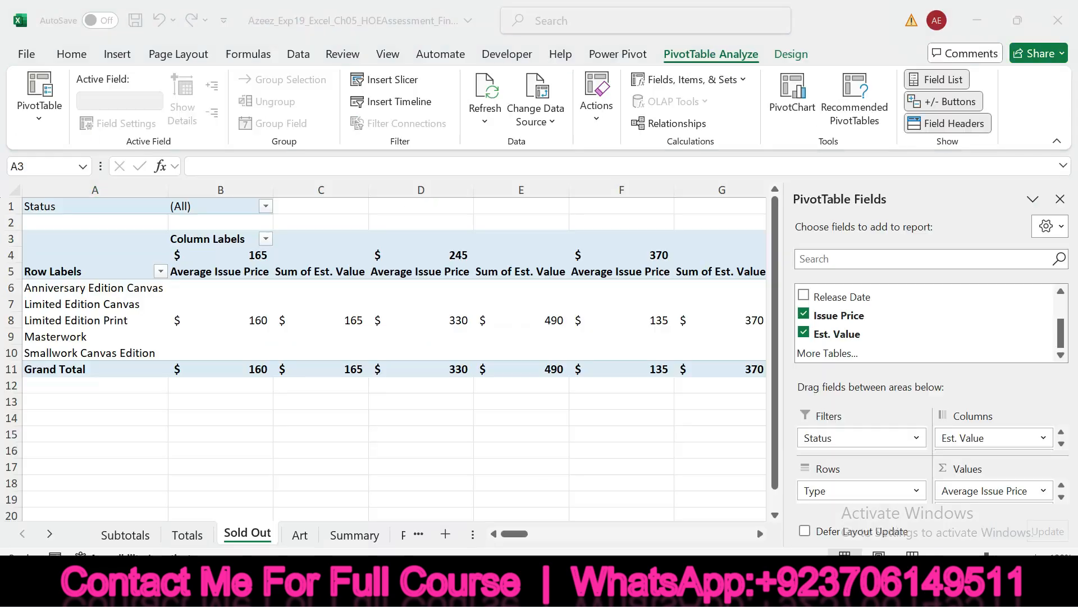
key("alt+Tab")
left_click(1062, 496)
left_click(1009, 498)
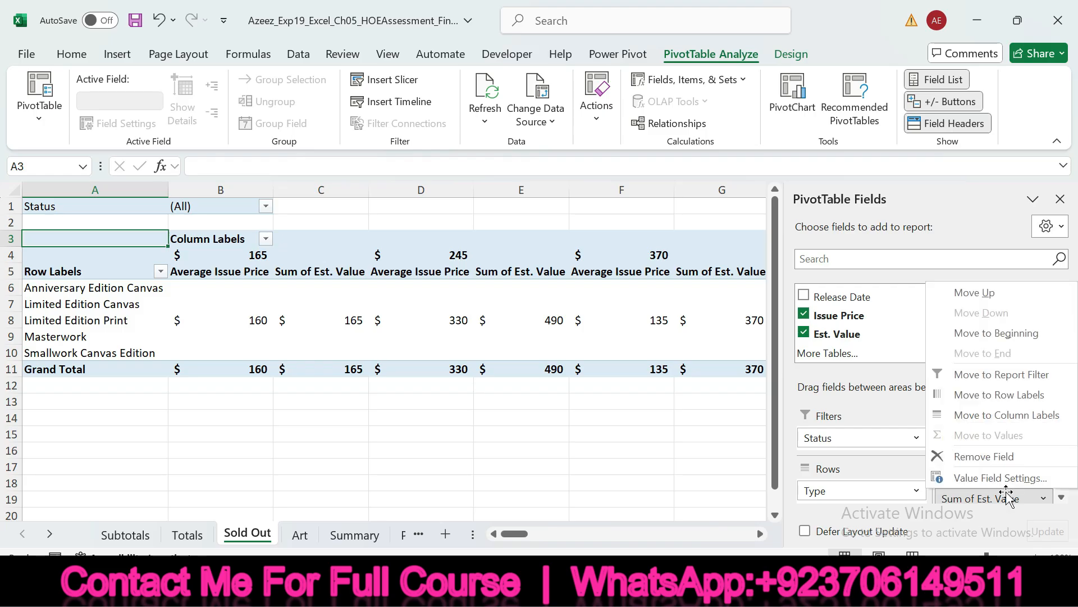
left_click(1000, 477)
type("Average Est. Value")
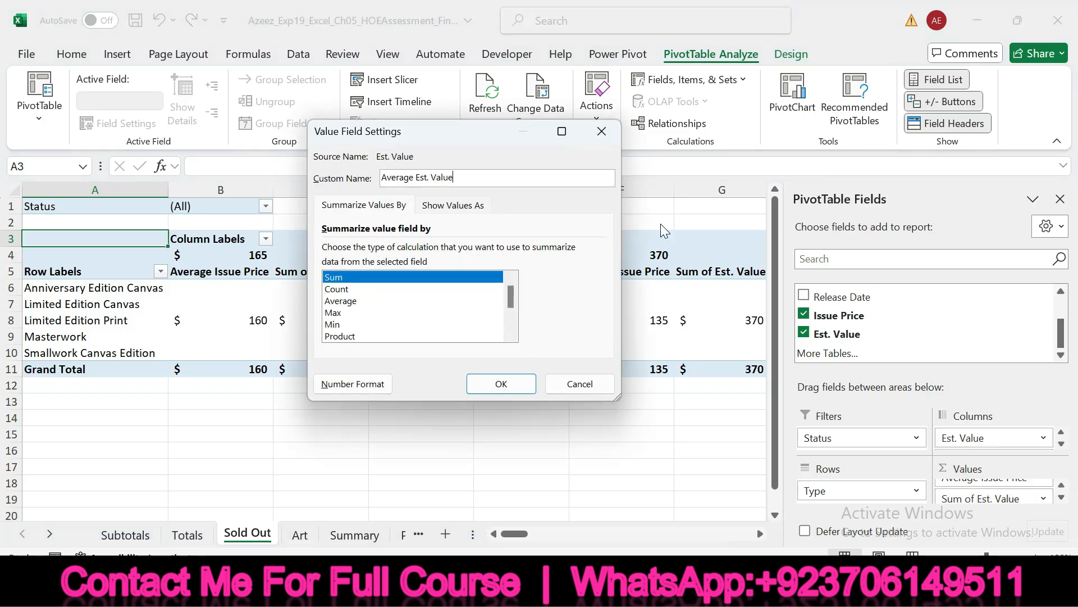
left_click(497, 379)
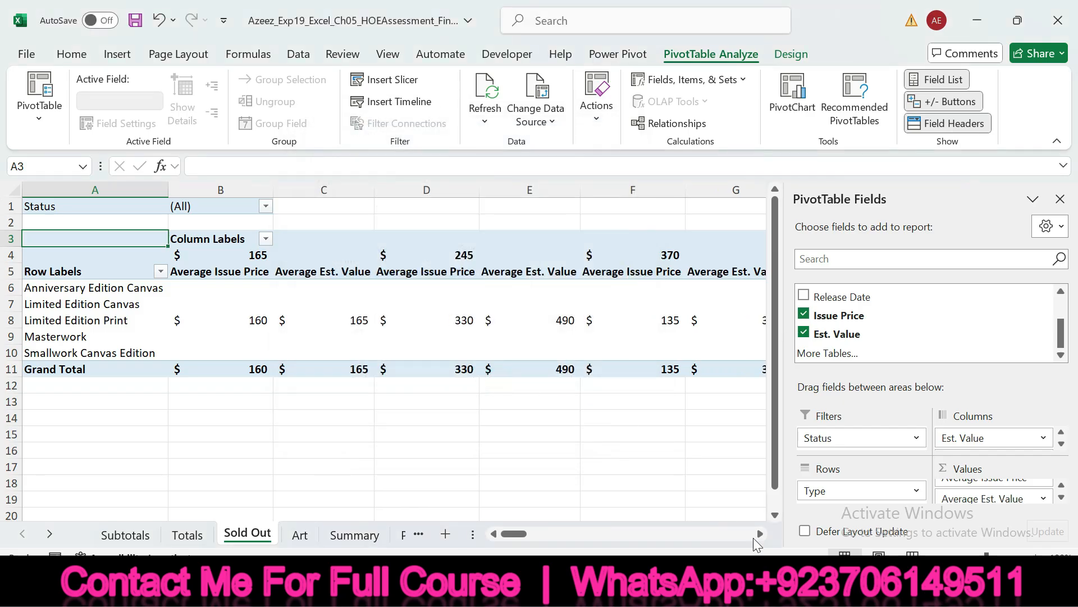
In the Word instructions, undo the step 7 highlight, then highlight and read the step 8 sentence on formatting the Values fields.
key("alt+Tab")
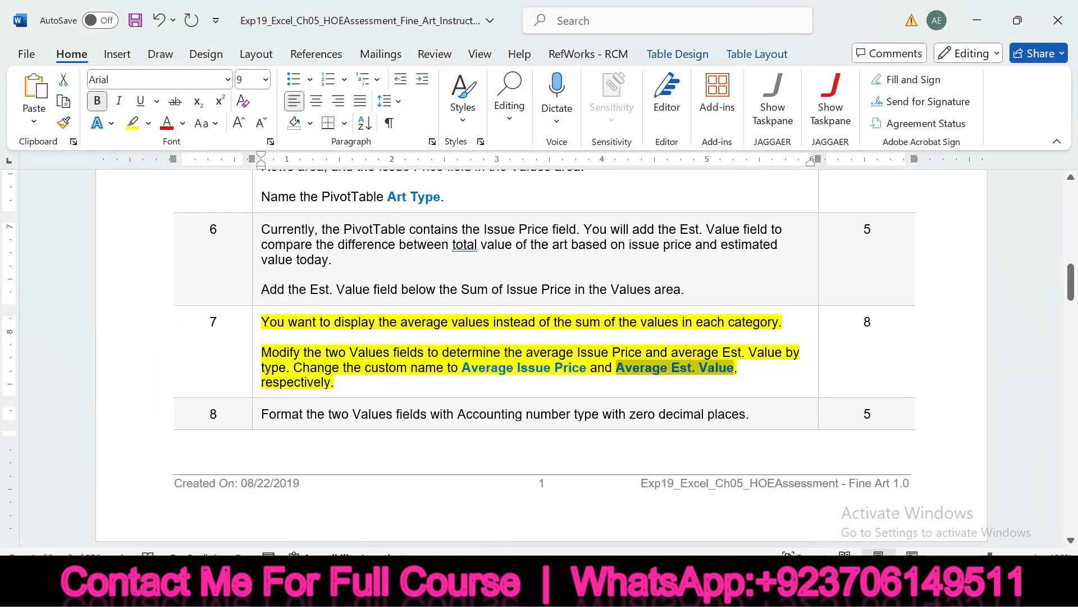
key("ctrl+z")
left_click_drag(1071, 283, 1071, 297)
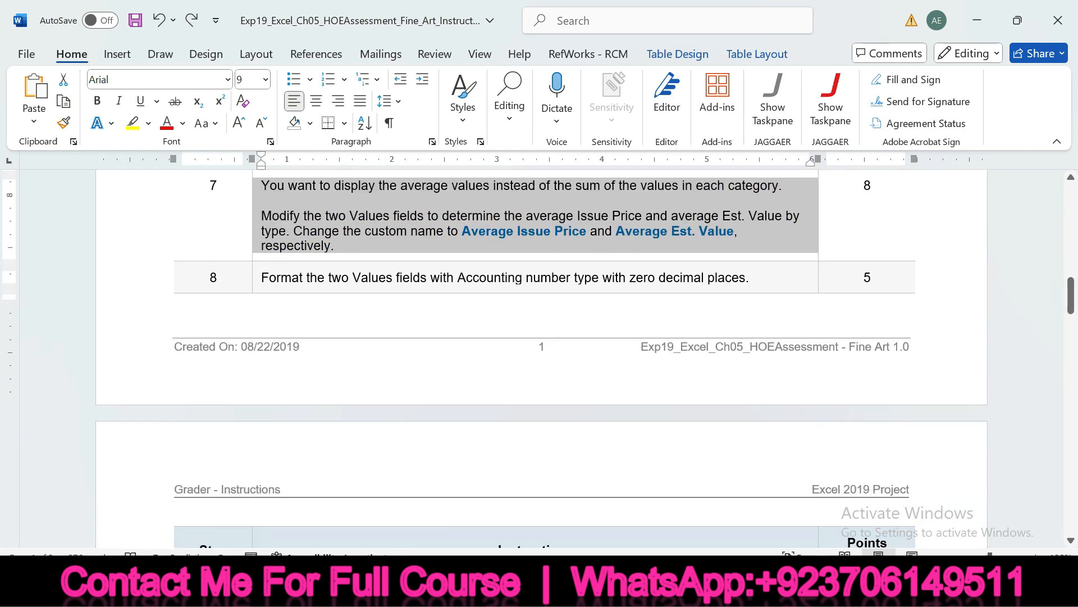
left_click(256, 277)
left_click(329, 246)
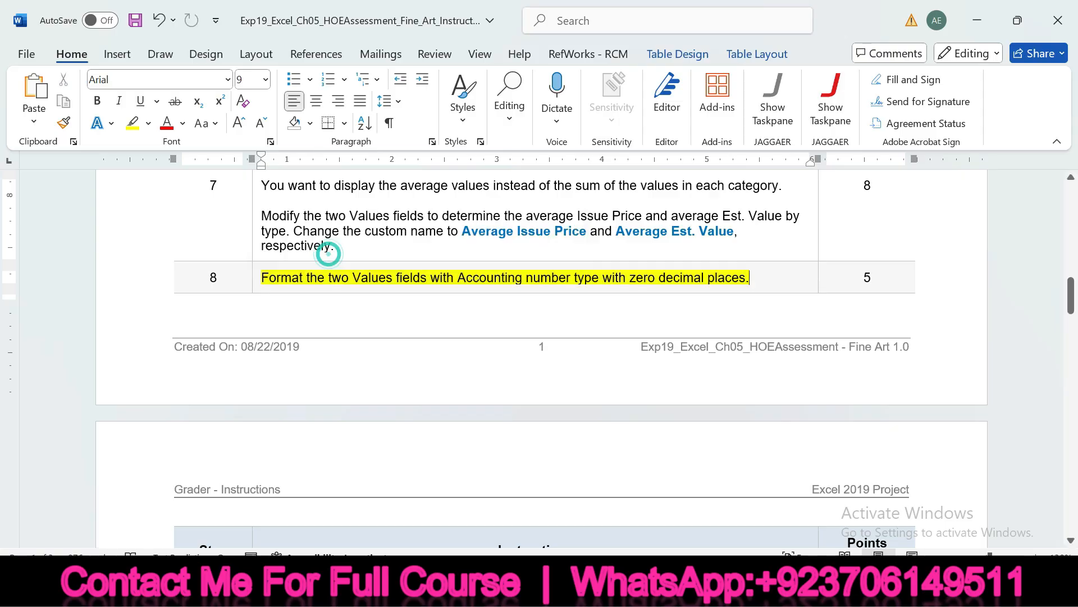
left_click_drag(262, 278, 730, 277)
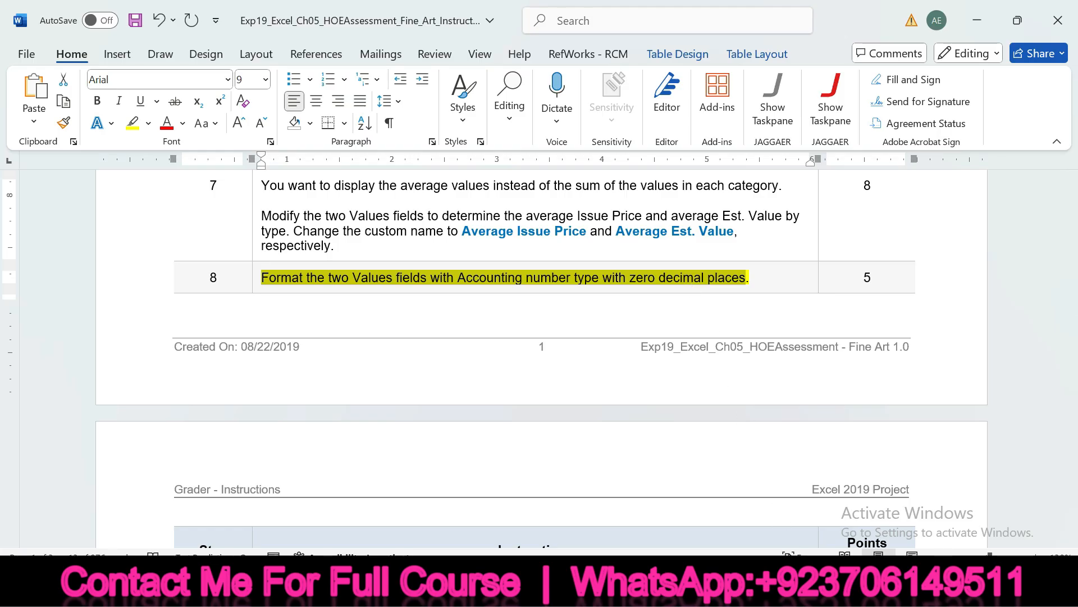
Switch to Excel and summarize the Issue Price values field by Average, keeping the custom name Average Issue Price.
key("alt+Tab")
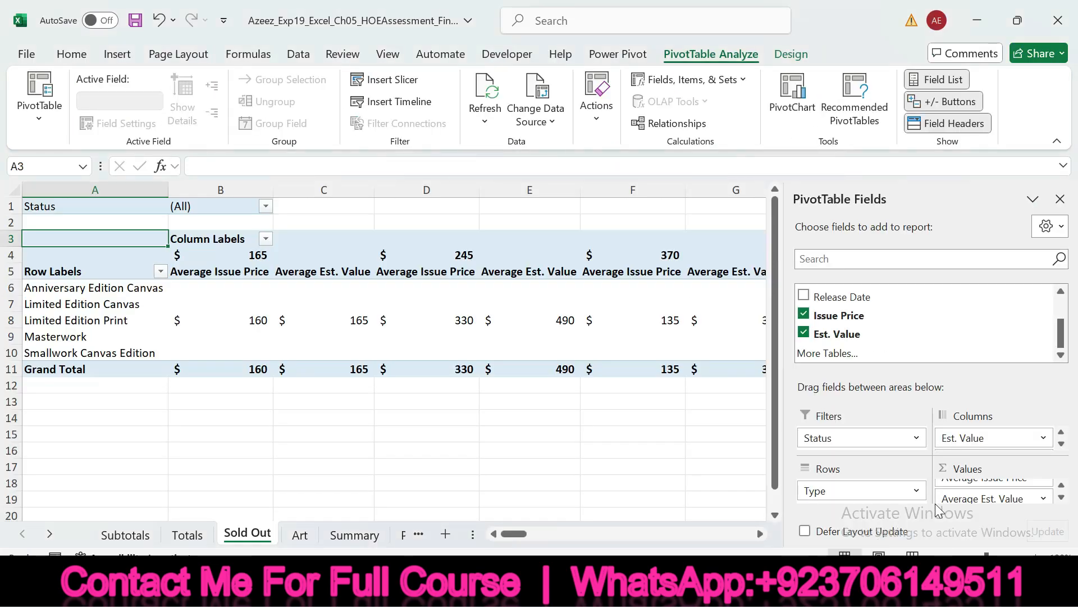
left_click(1062, 485)
left_click(1028, 490)
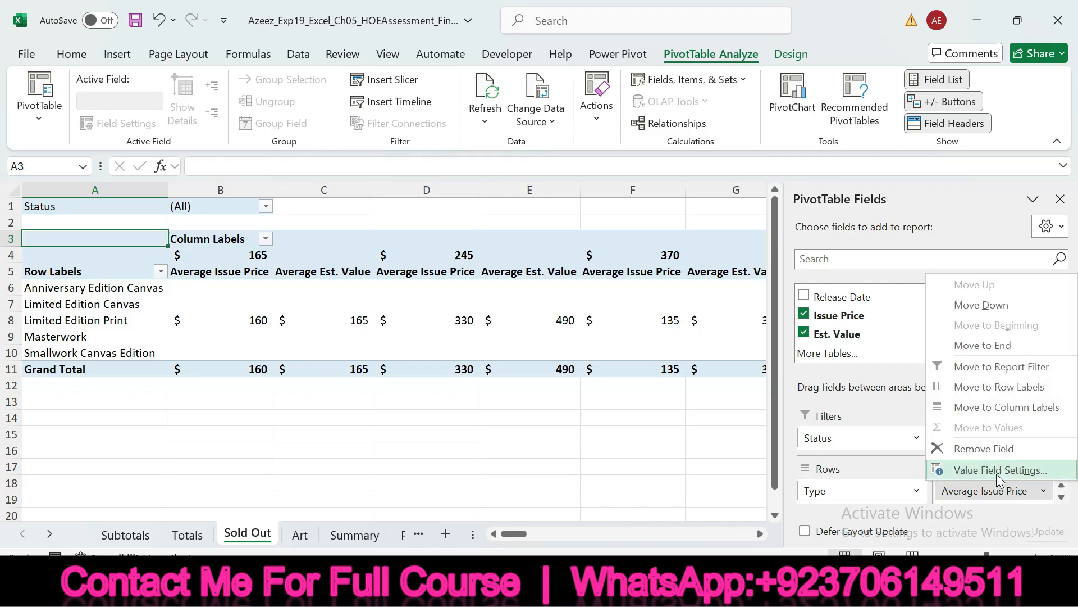
left_click(996, 473)
left_click(401, 301)
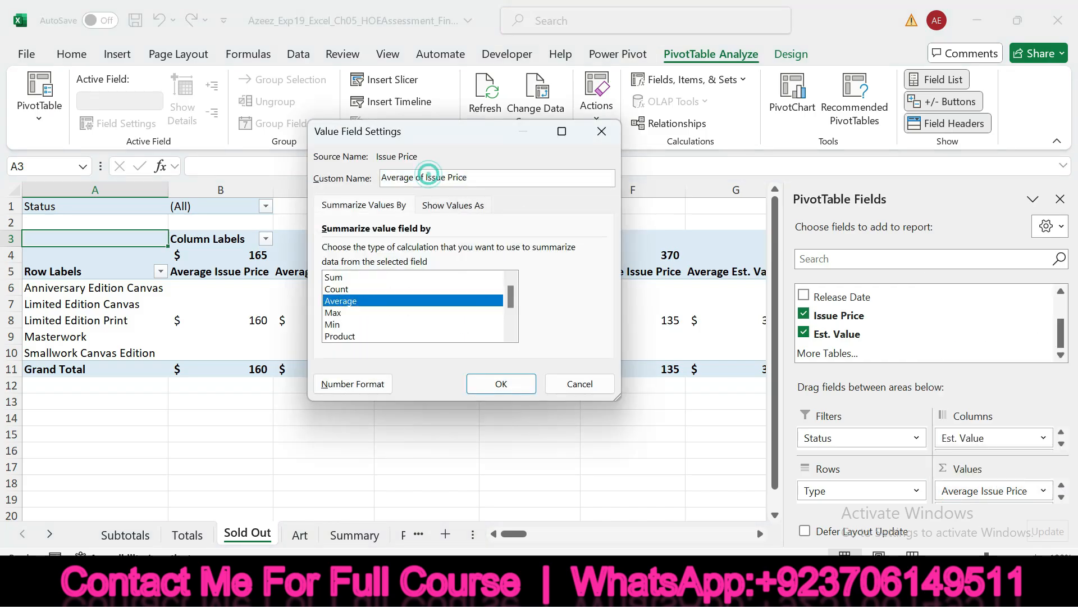
key("BackSpace")
key("BackSpace")
key("BackSpace")
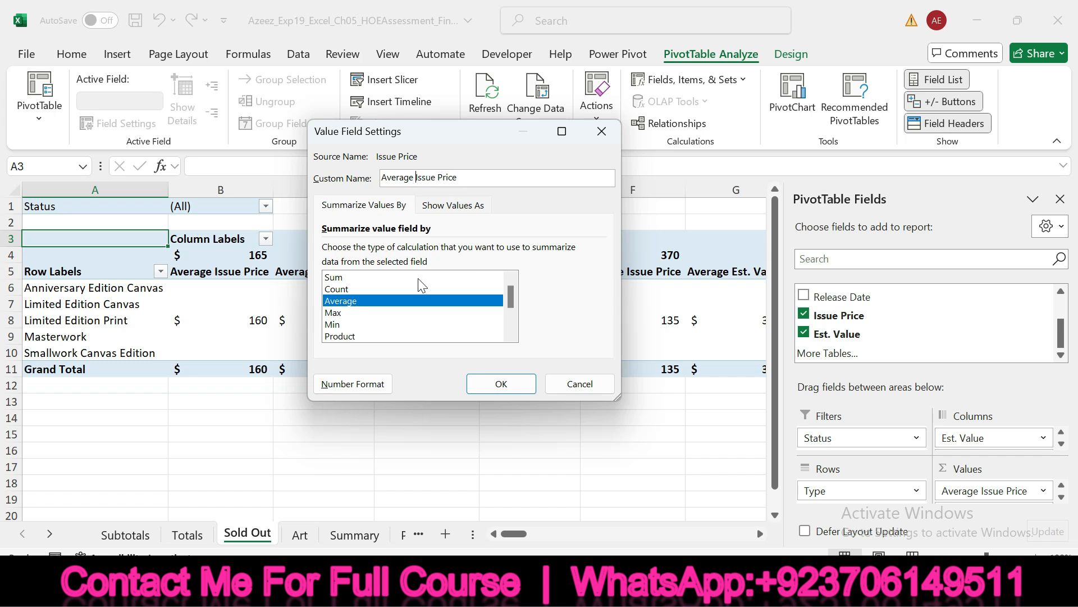
Format the Average Issue Price field as Accounting with 0 decimal places and the $ symbol, checking the format against the Word instructions.
left_click(354, 384)
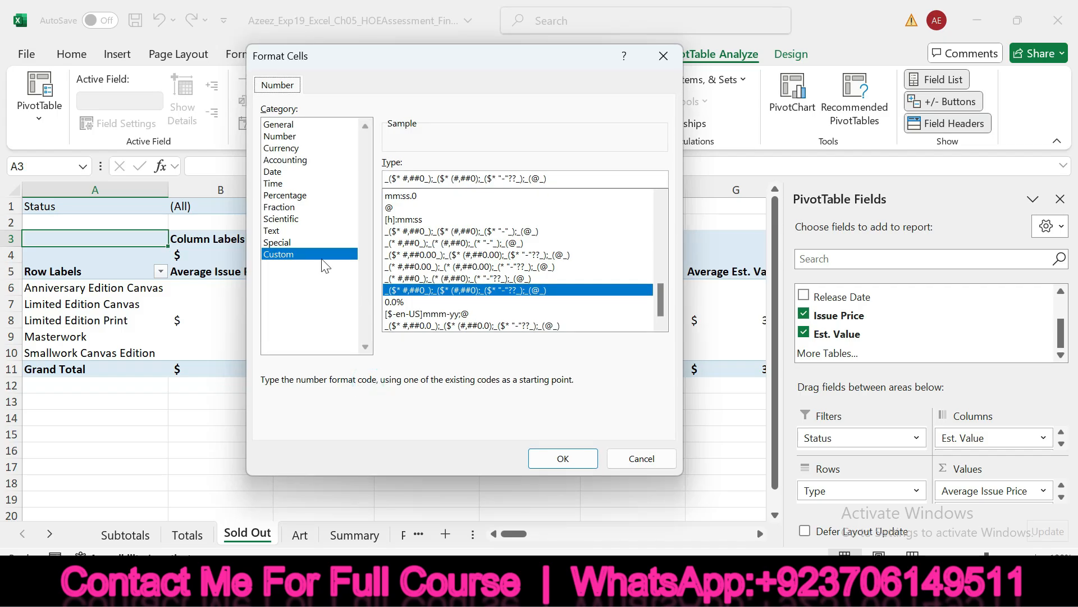
left_click(316, 160)
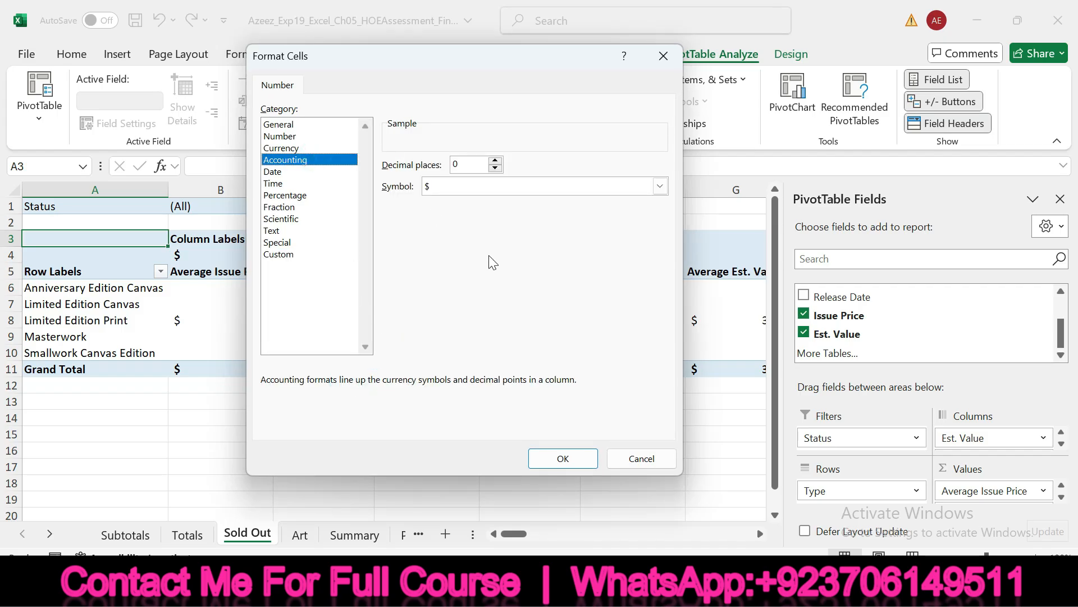
key("alt+Tab")
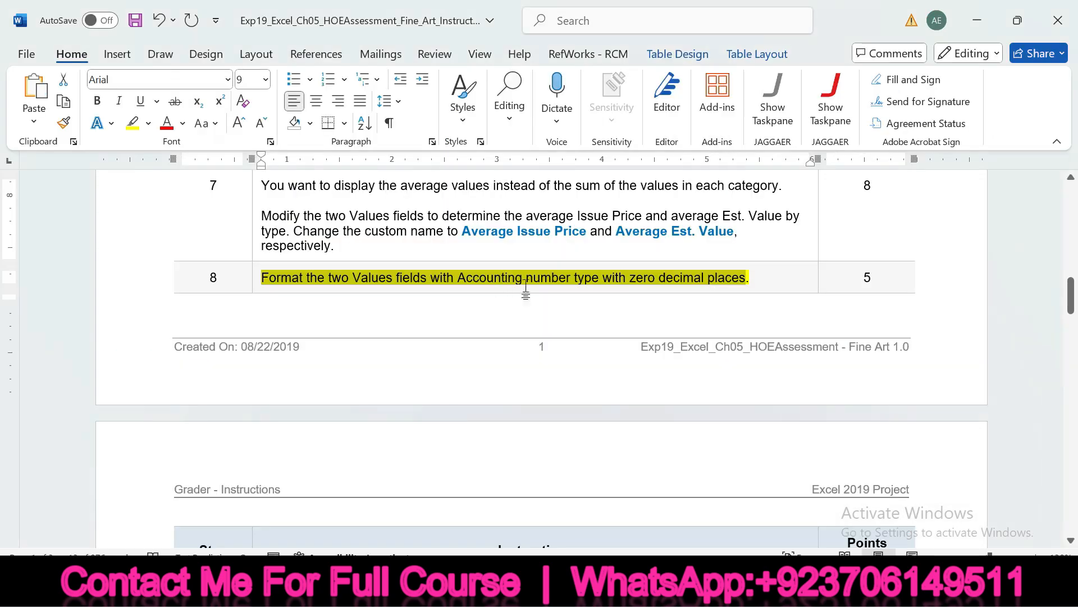
key("alt+Tab")
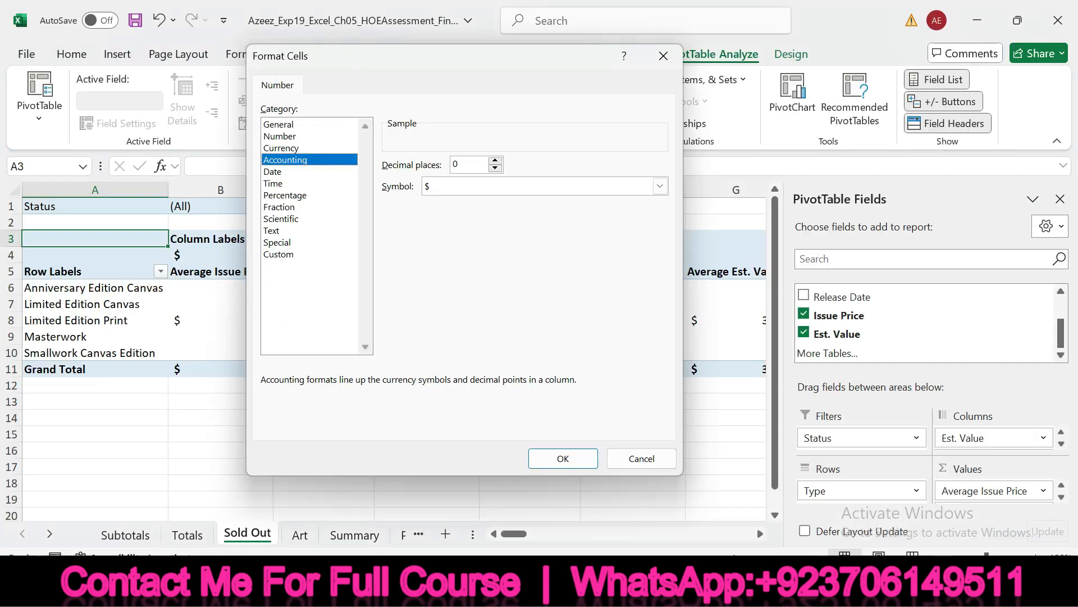
left_click(549, 464)
left_click(503, 381)
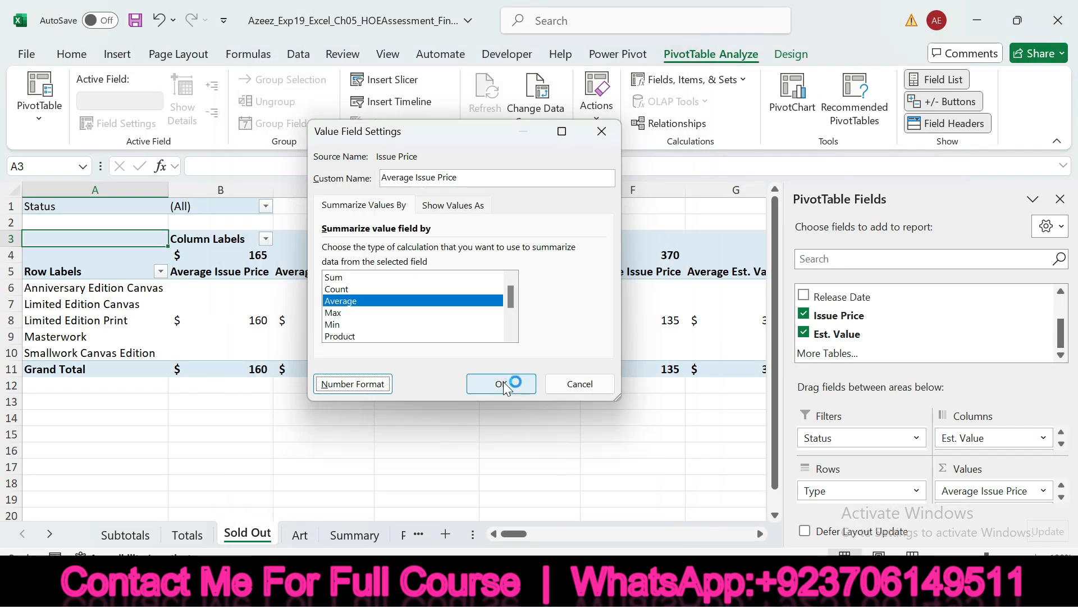
Summarize the Est. Value values field by Average and give it the custom name Average Est. Value.
left_click(1064, 499)
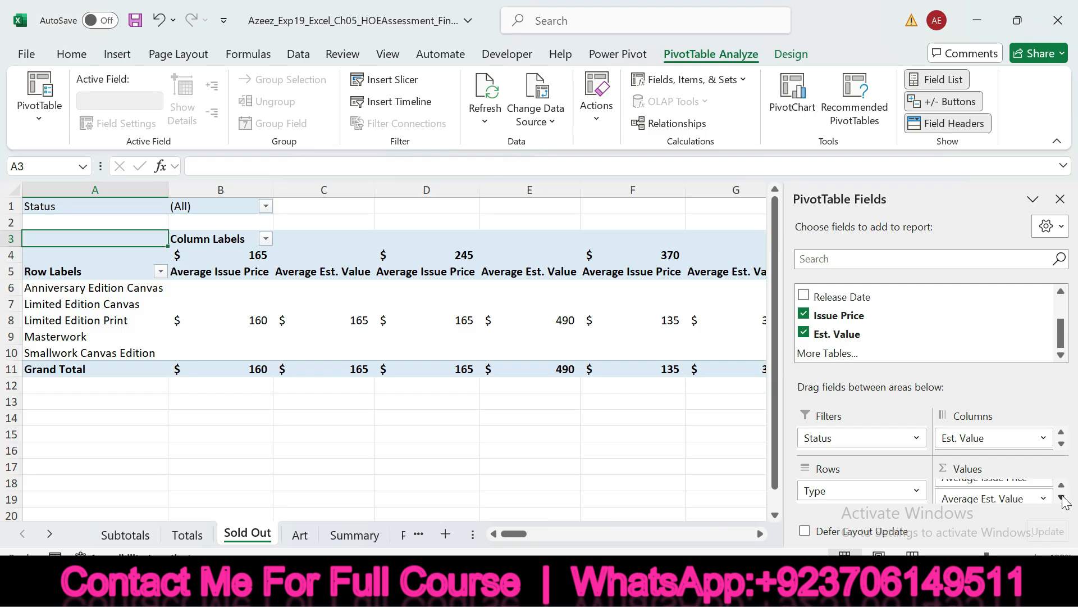
left_click(993, 498)
left_click(975, 477)
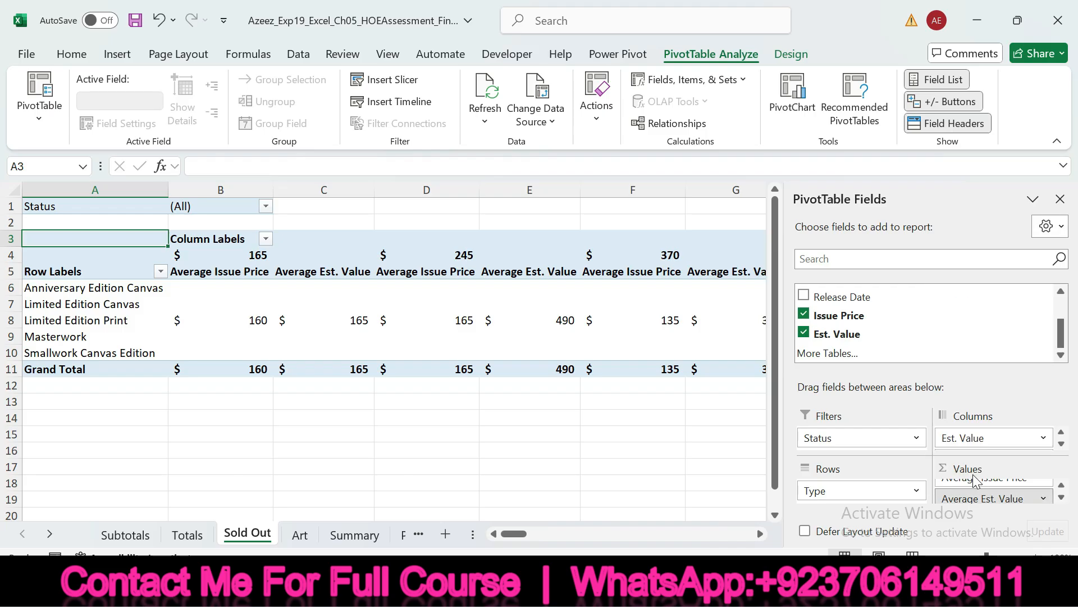
left_click(382, 300)
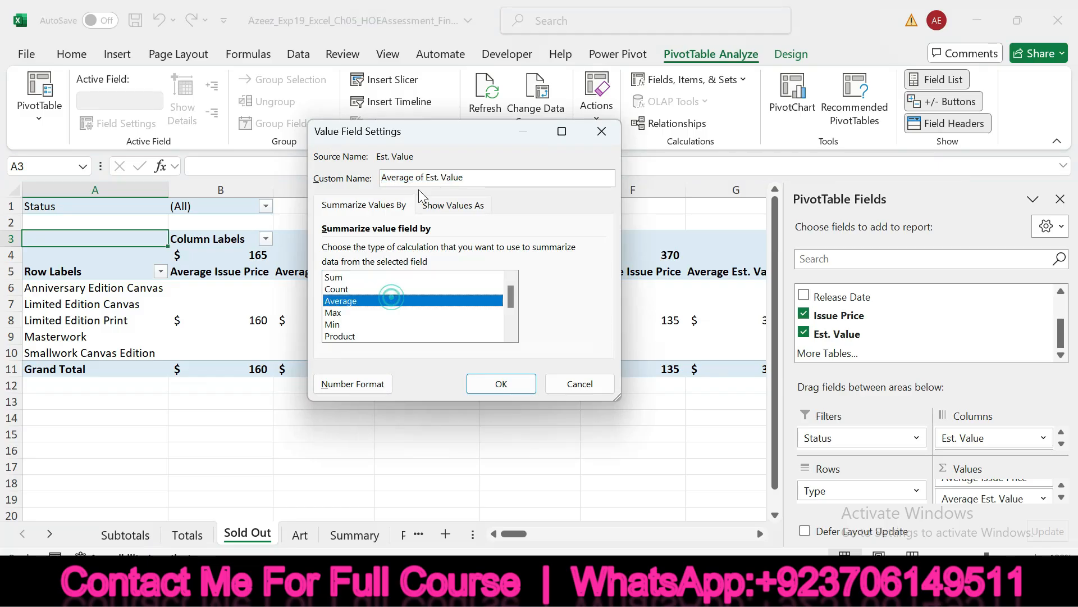
left_click(426, 177)
key("BackSpace")
key("BackSpace")
key("BackSpace")
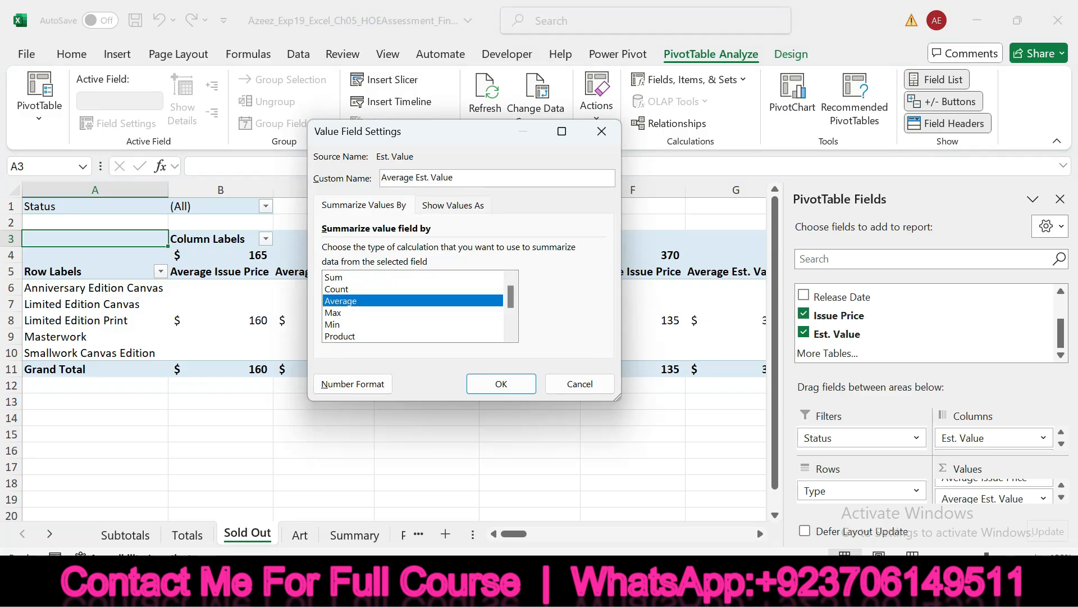
Format the Average Est. Value field as Accounting with 0 decimal places and the $ symbol, and apply the field settings.
left_click(353, 384)
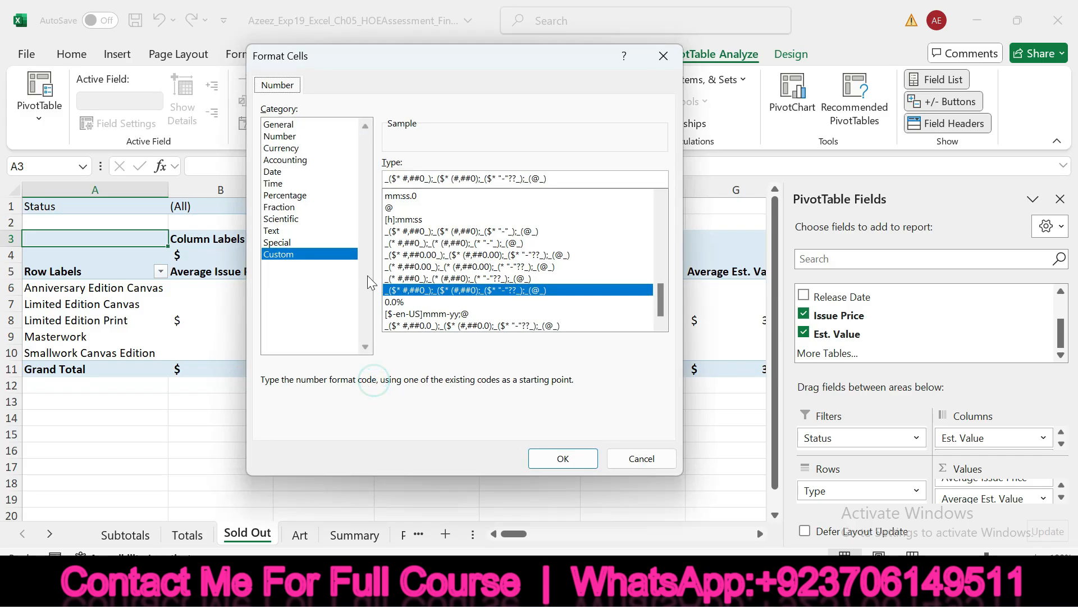
left_click(314, 160)
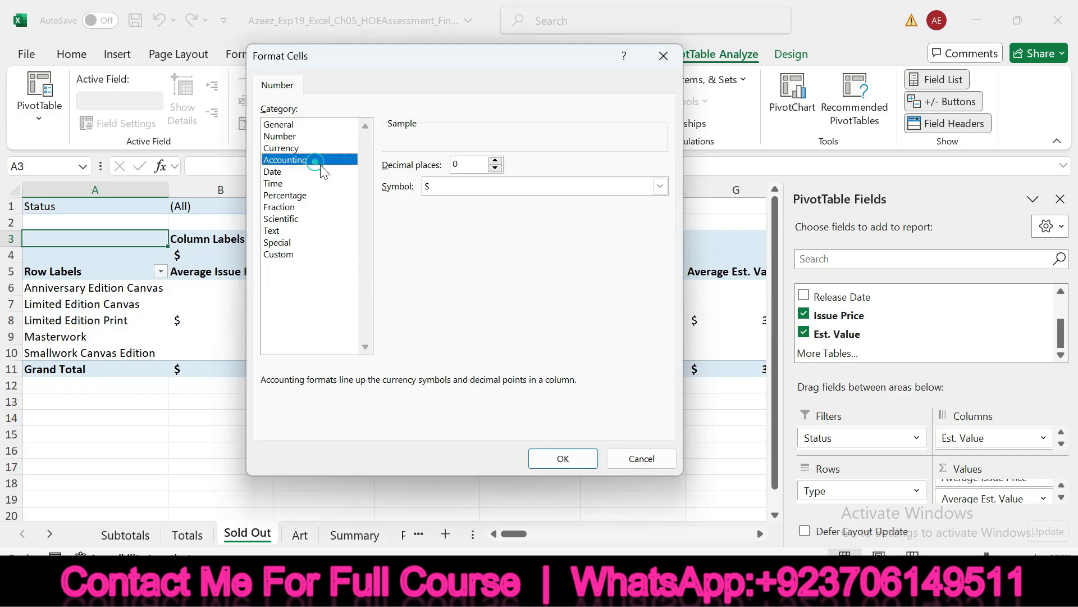
left_click(551, 459)
left_click(503, 383)
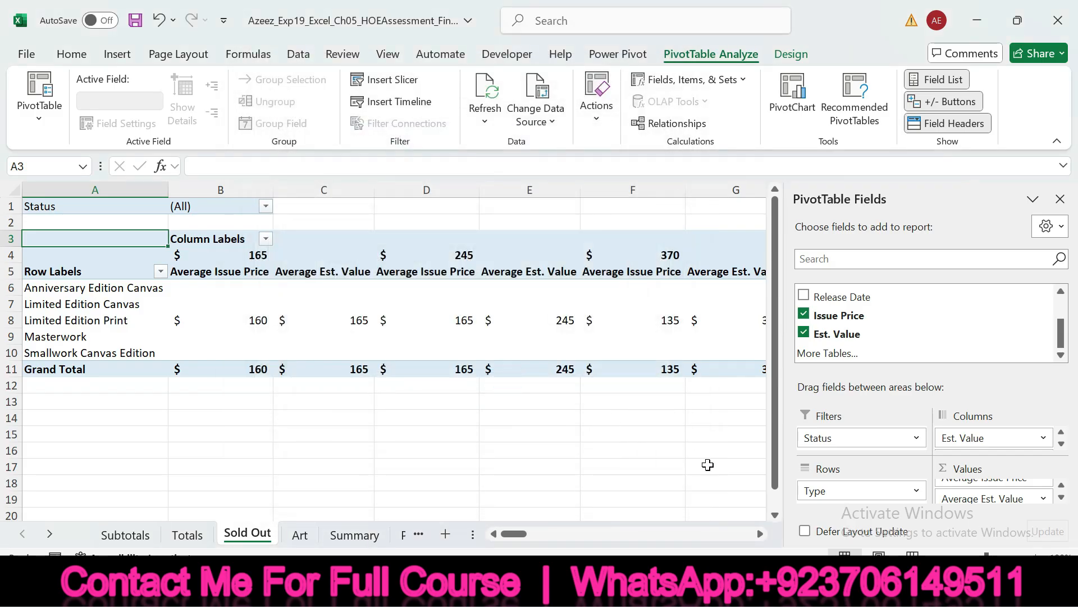
Switch to the Word instructions and undo the highlight on the step 8 sentence.
key("alt+Tab")
key("ctrl+z")
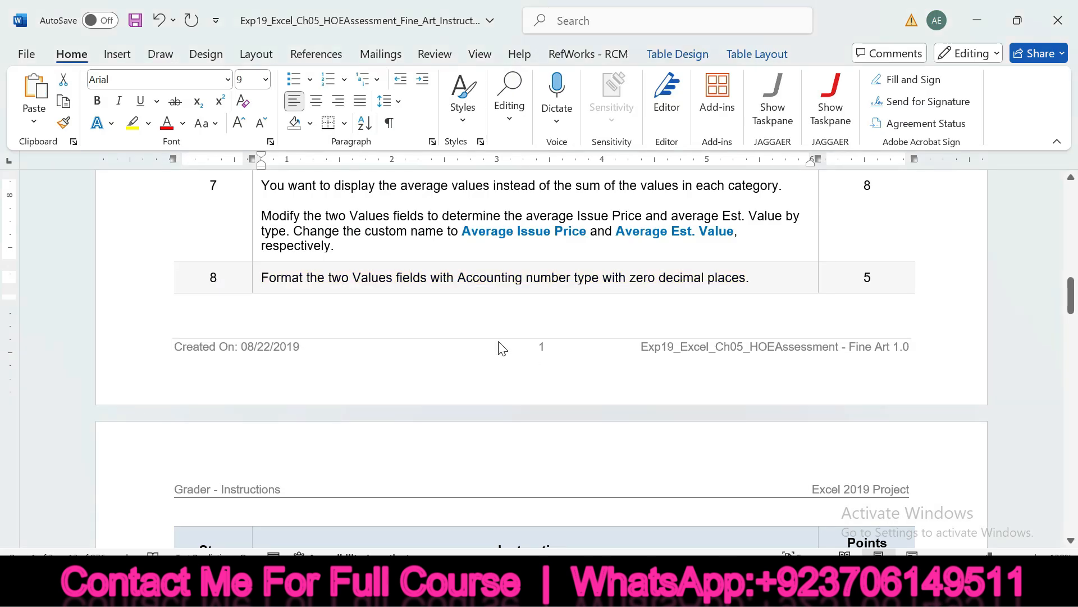
left_click(802, 282)
Look through the remaining project steps up to step 23 in the Word instructions, and return to the document's beginning.
left_click_drag(1075, 303, 1075, 334)
scroll(3, 355, "down", 10)
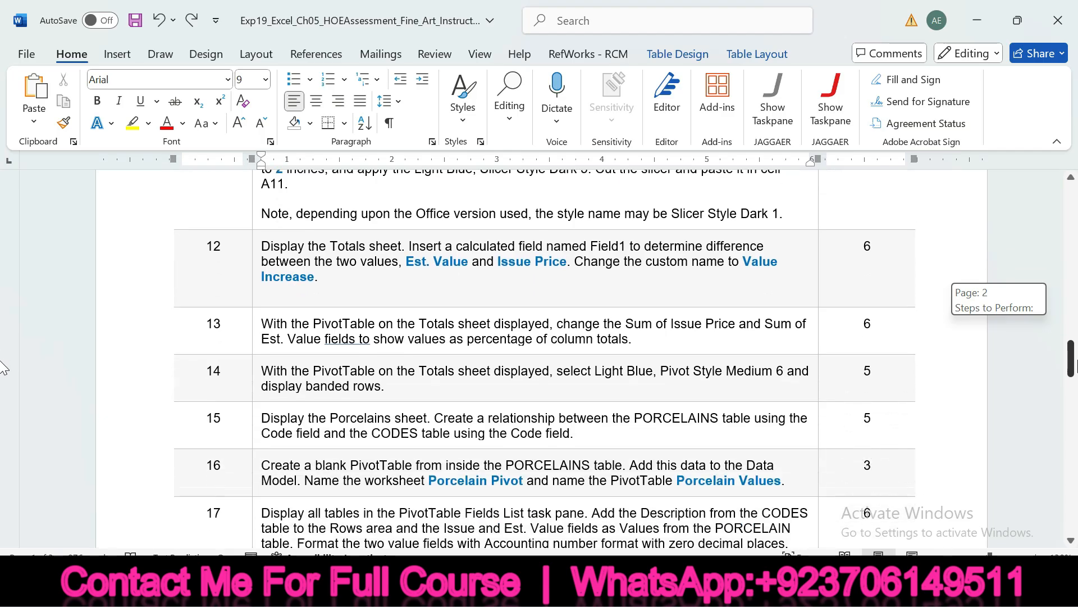
scroll(3, 415, "down", 4)
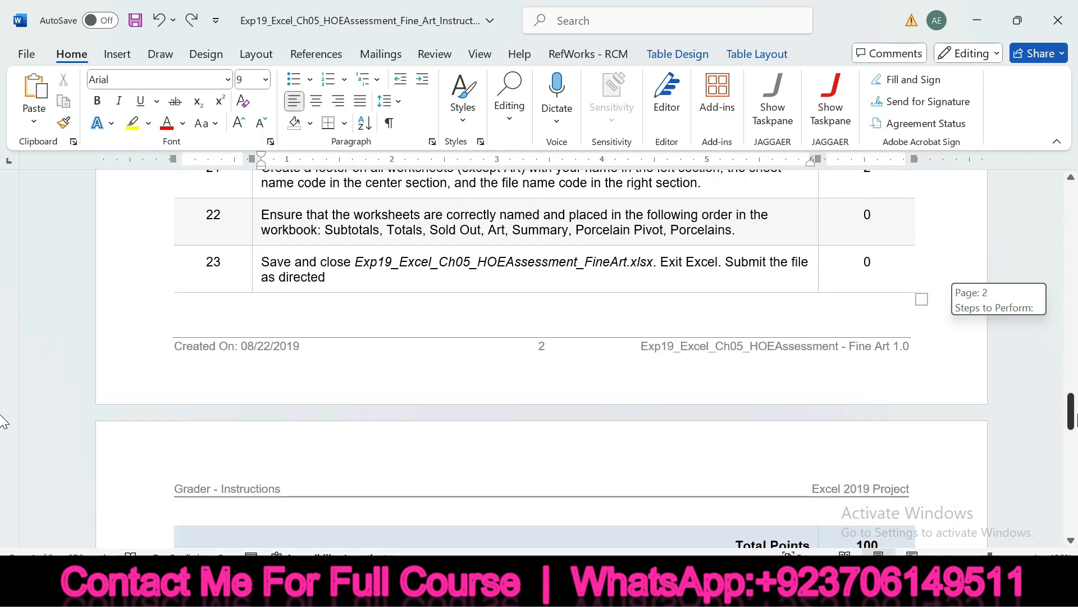
scroll(3, 410, "up", 4)
left_click_drag(1073, 400, 1043, 187)
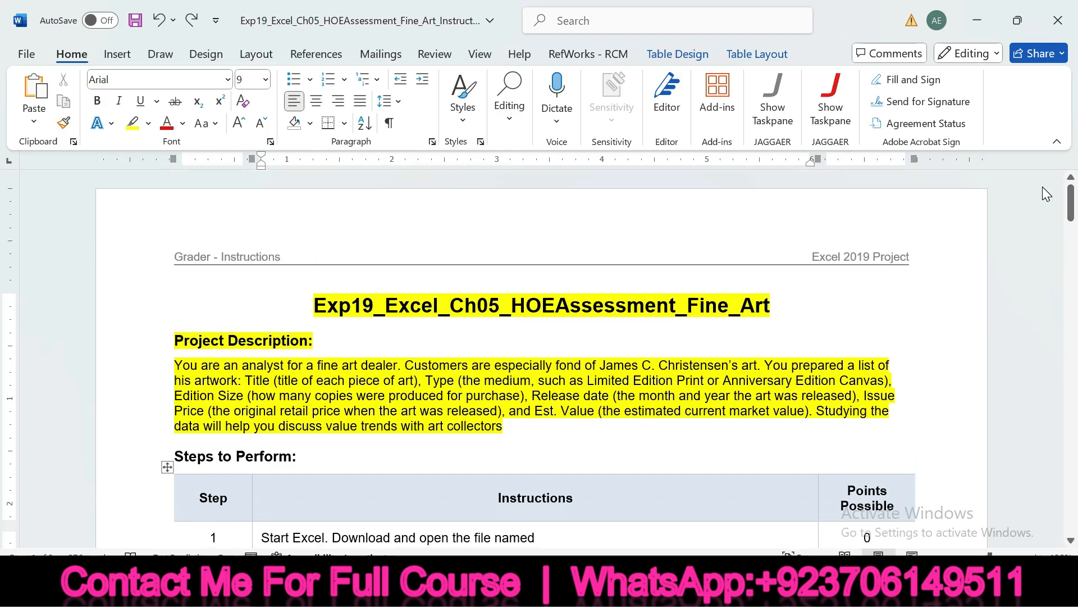